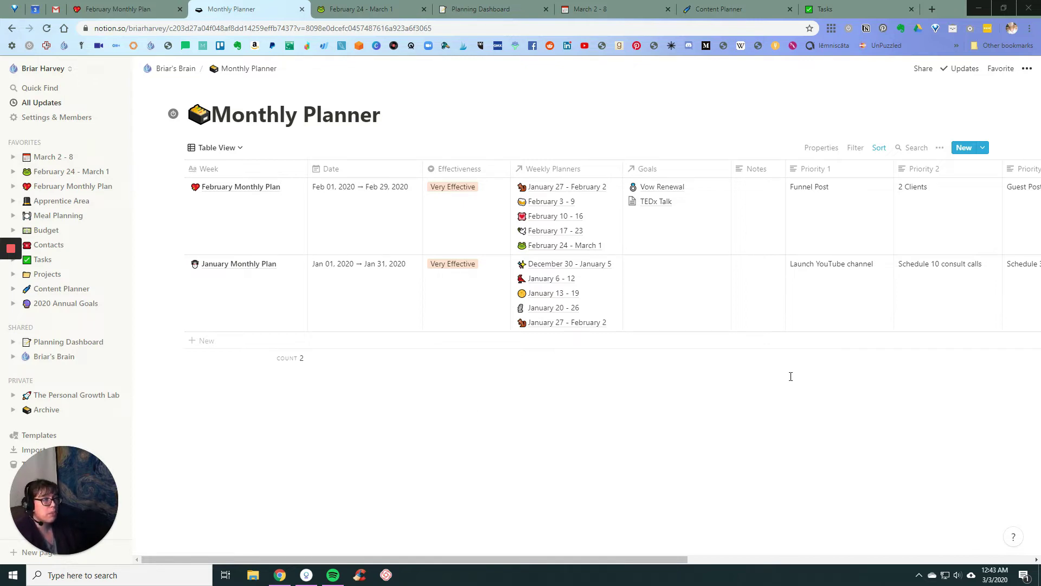
Step: Create a Monthly Agenda entry titled 'March Monthly Plan' with a four-leaf clover icon
click(983, 148)
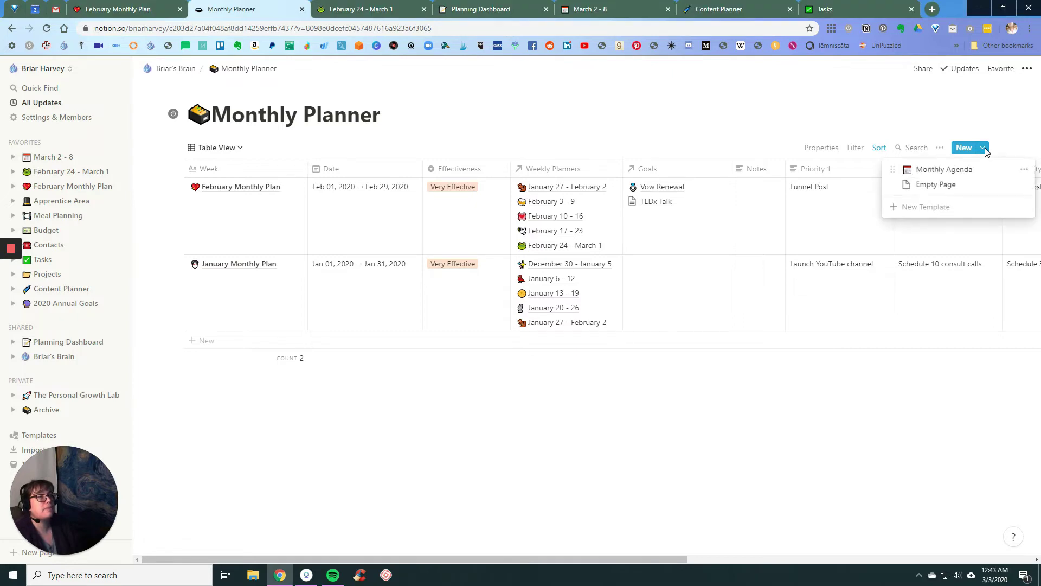
click(960, 174)
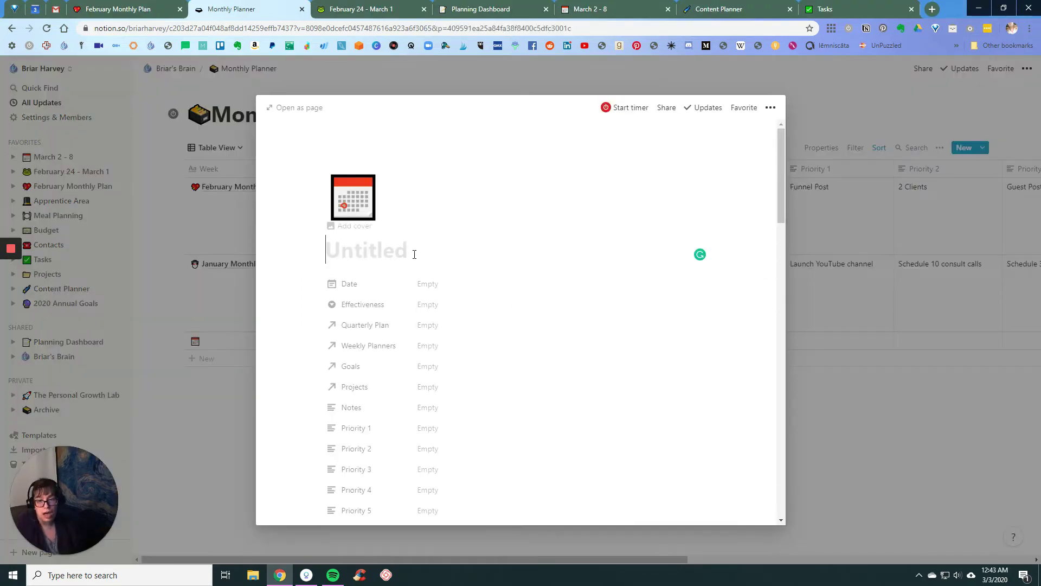
text(March Mont)
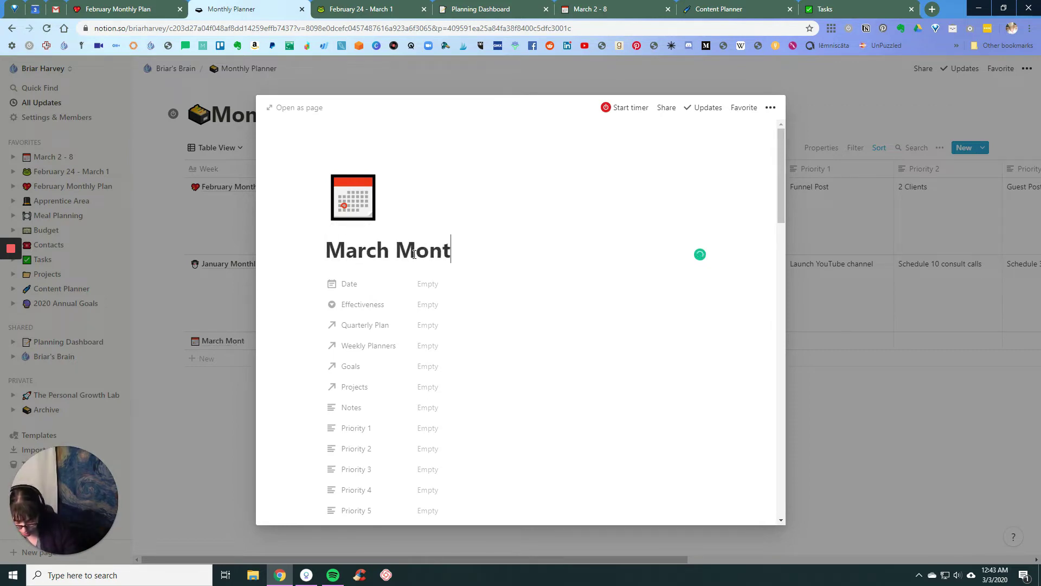
text(hly Plan)
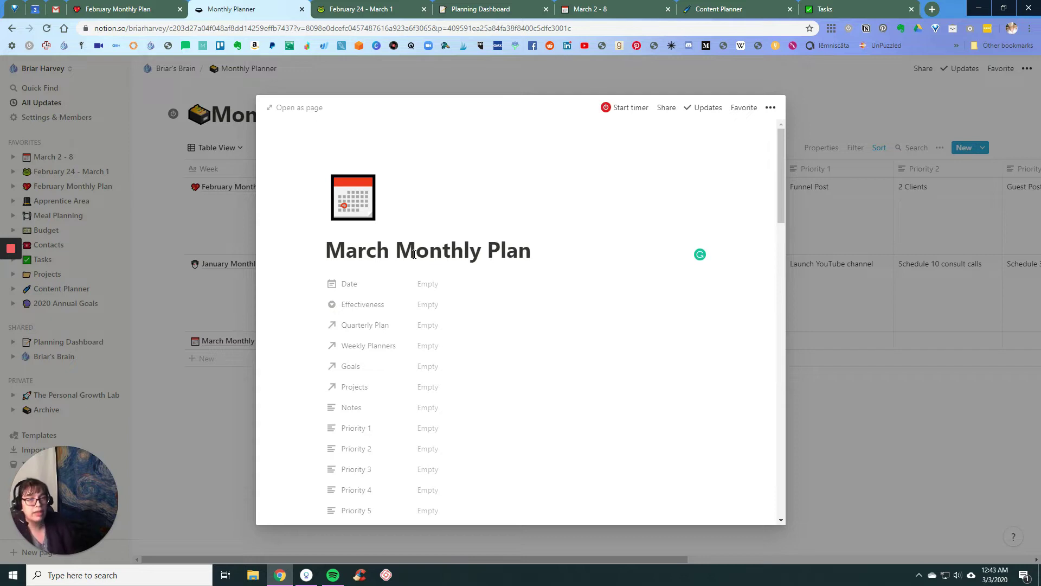
click(365, 199)
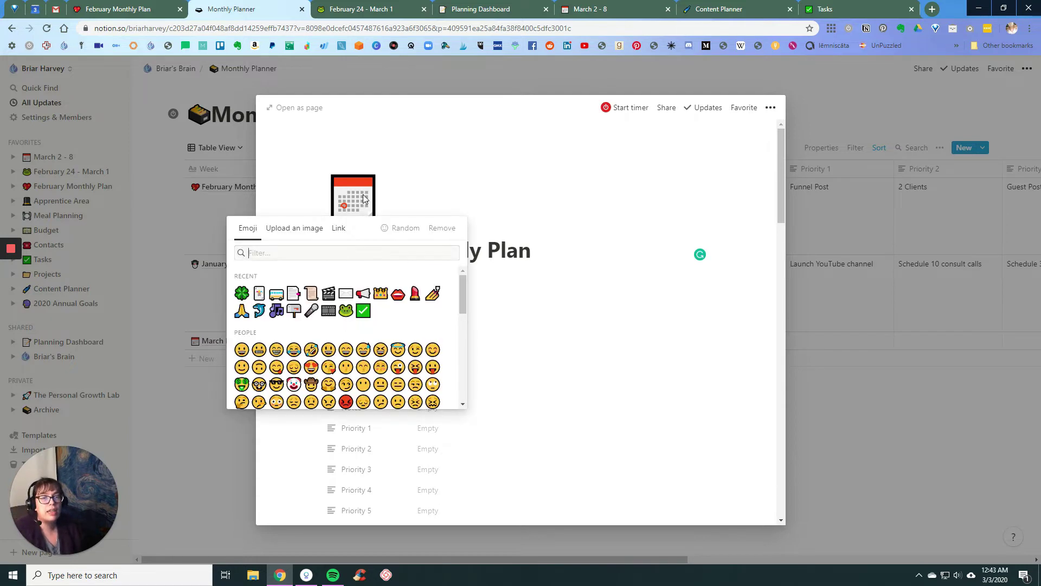
click(242, 293)
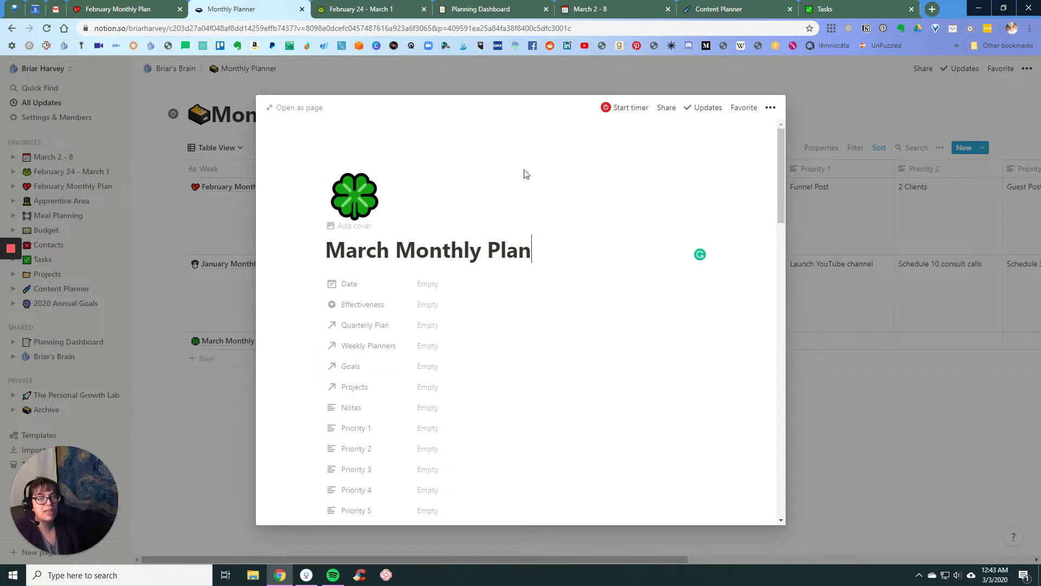
Step: Add a cover, then replace it with the Unsplash microphone photo found by searching 'stage'
click(369, 230)
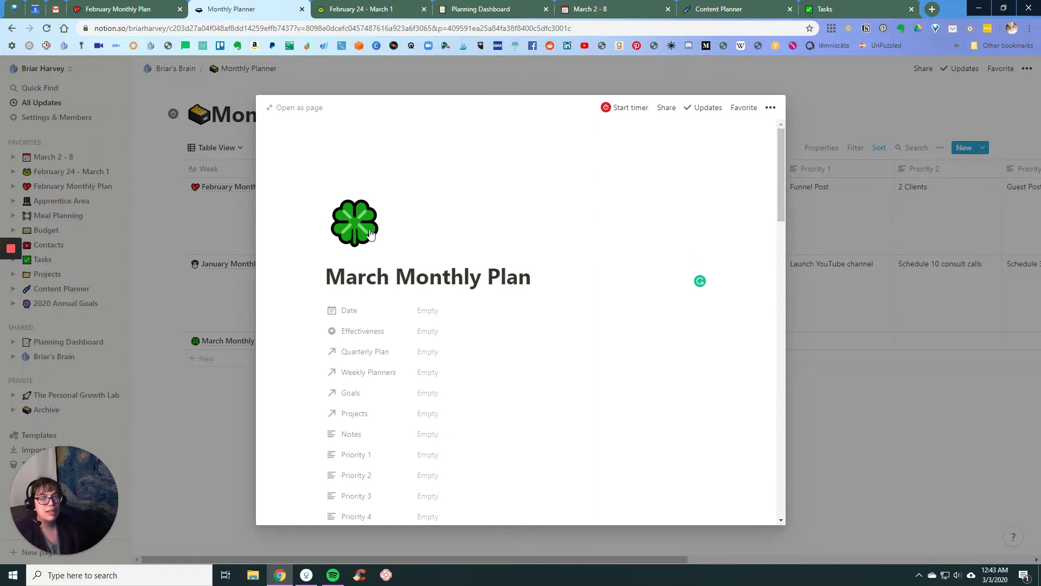
mouse_move(629, 197)
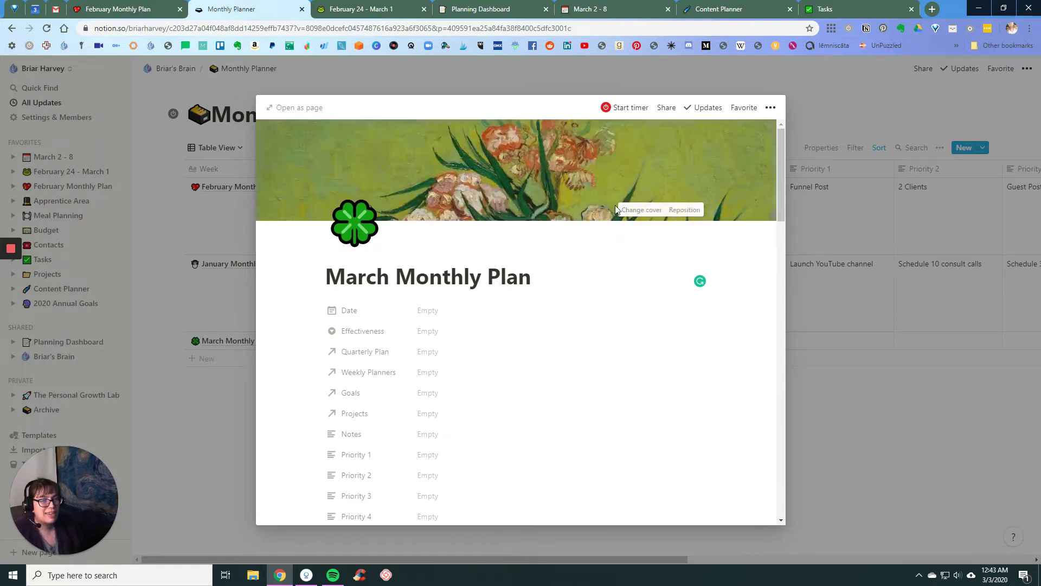
click(686, 210)
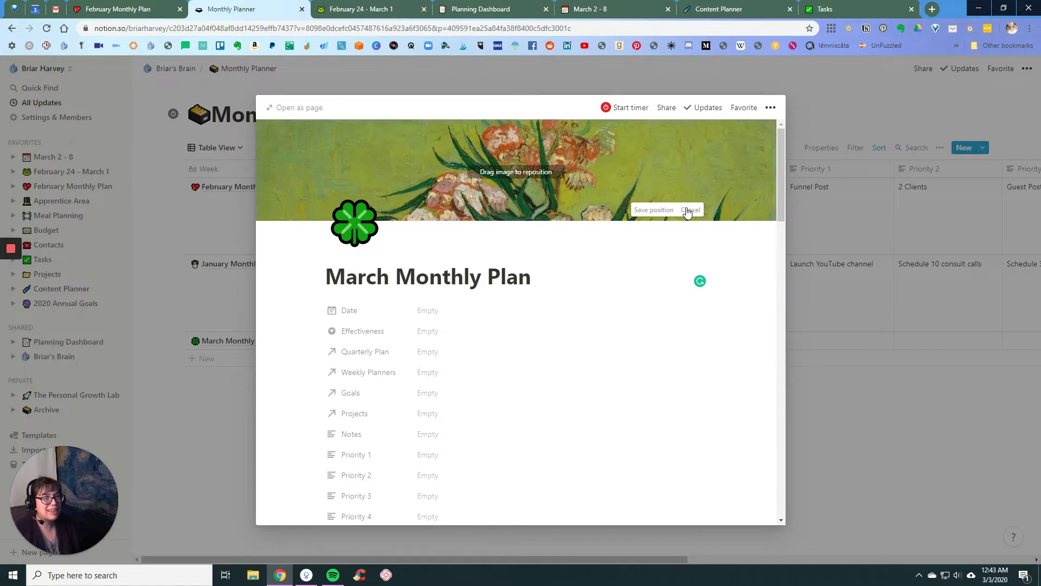
click(660, 215)
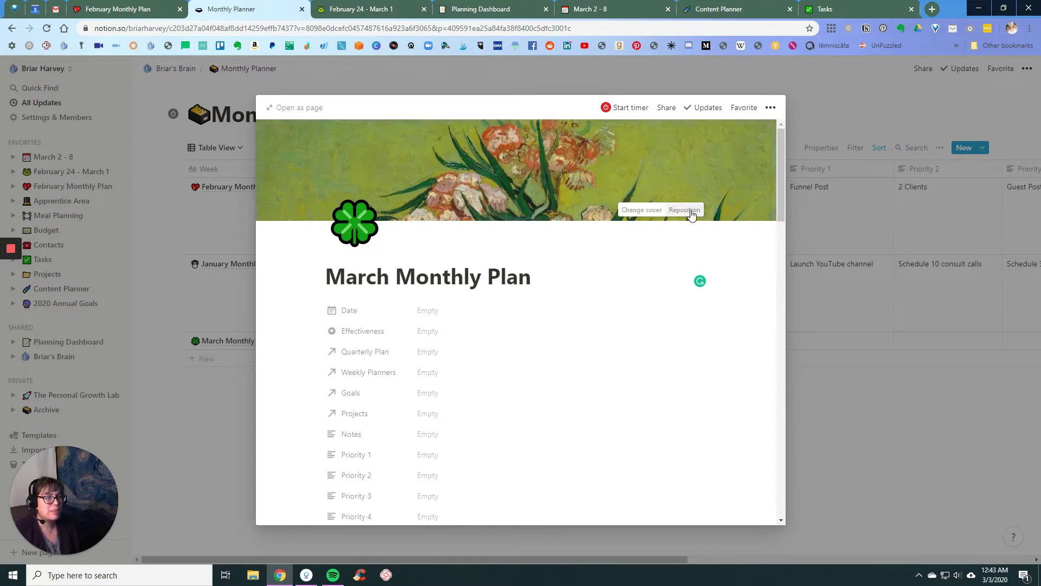
click(651, 210)
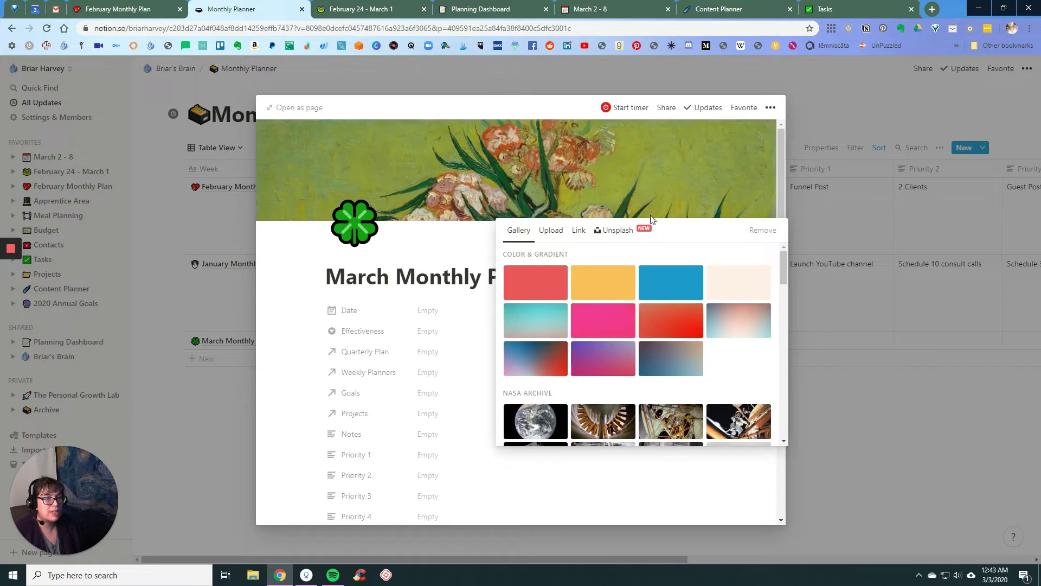
click(612, 231)
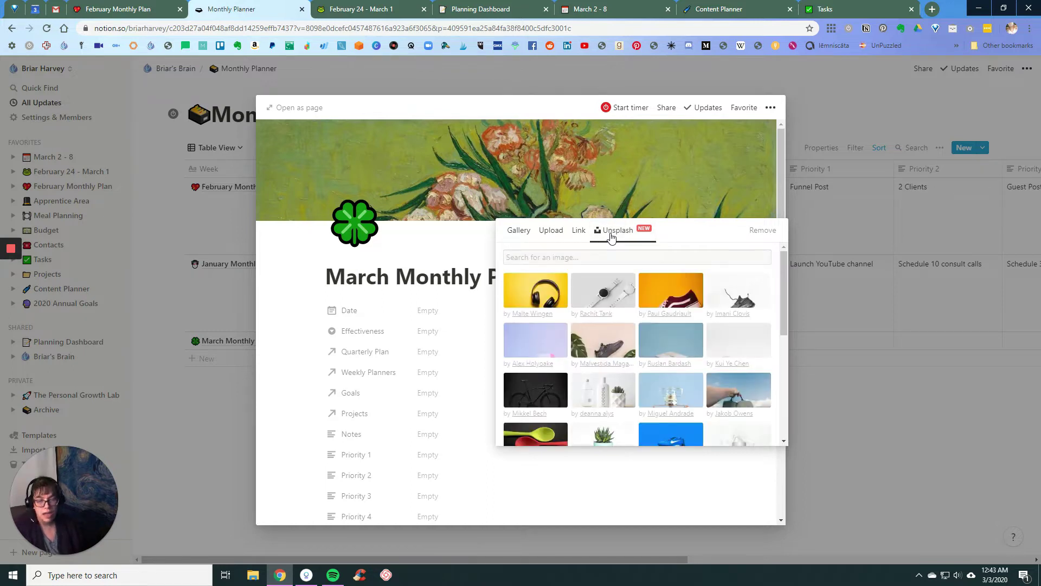
text(stage)
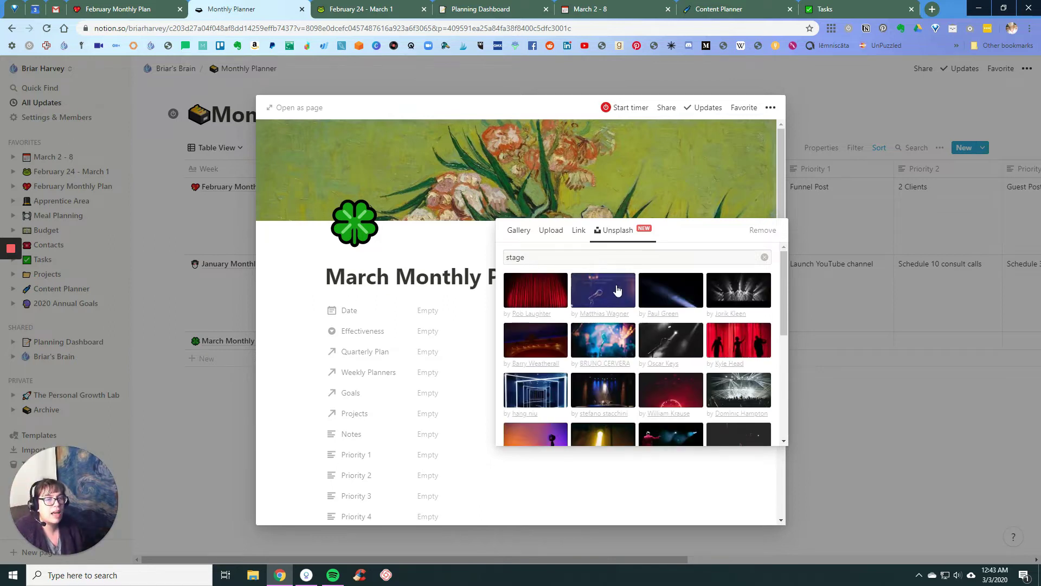
click(617, 293)
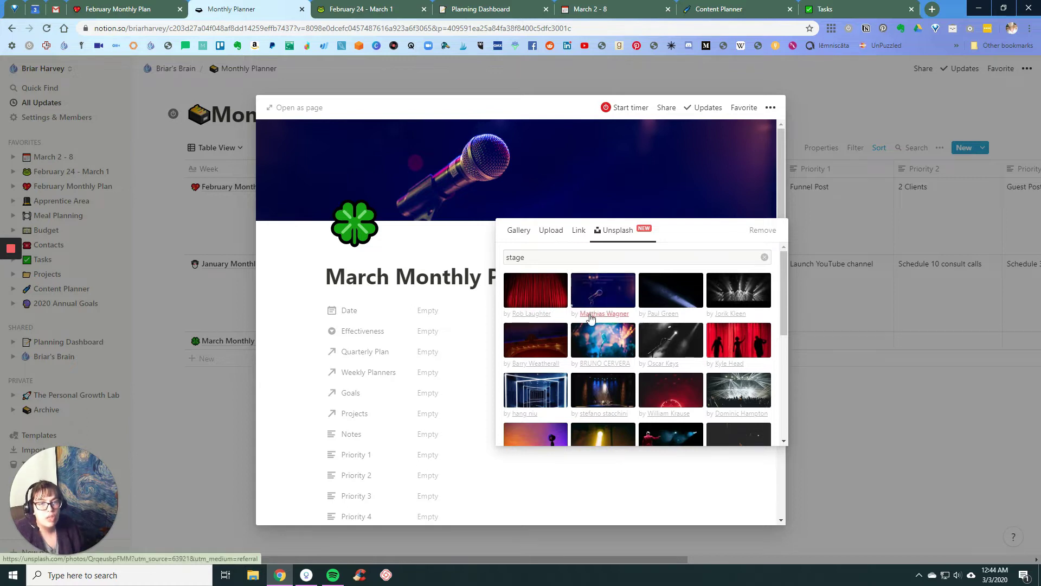
click(300, 339)
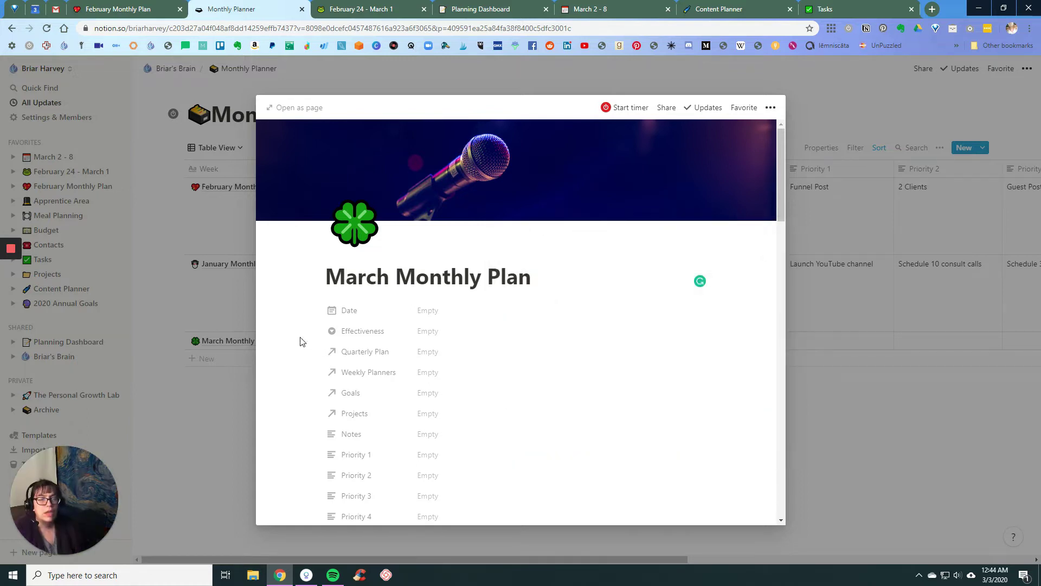
Step: Open the plan as a full page and make its Date range March 1 to March 31, 2020
click(294, 108)
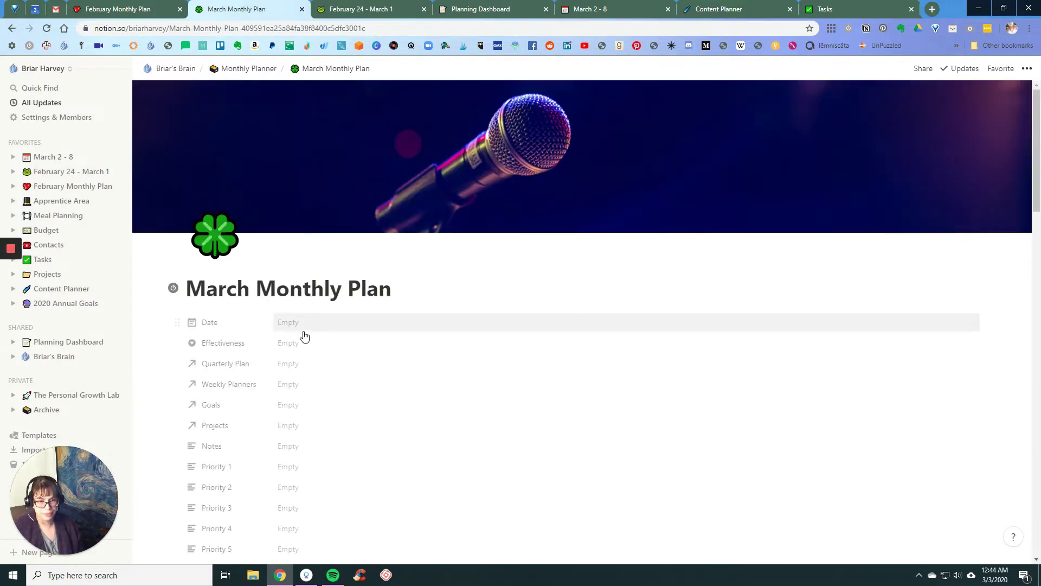
click(307, 329)
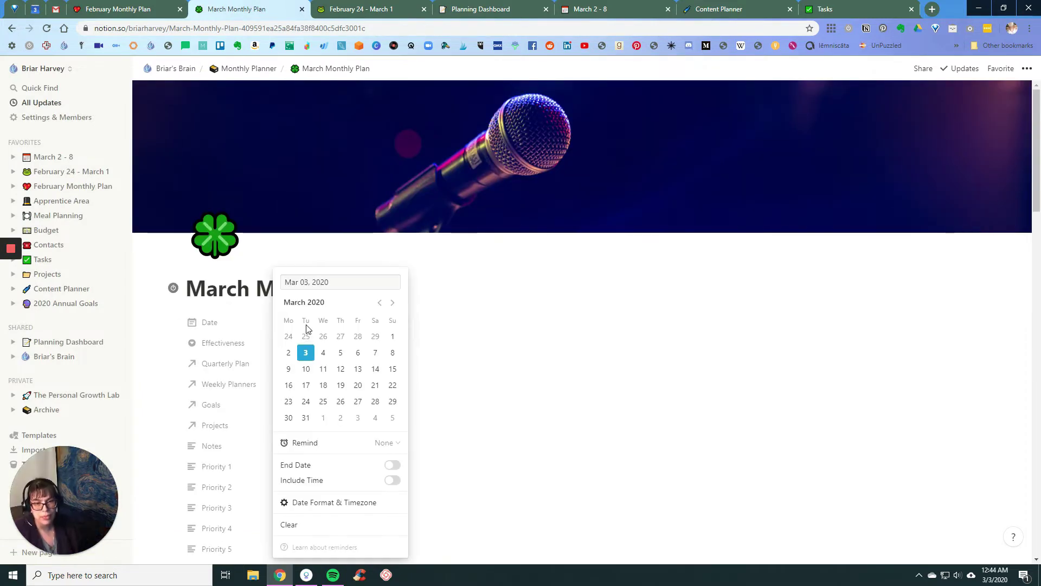
click(395, 337)
click(306, 419)
click(394, 337)
click(393, 465)
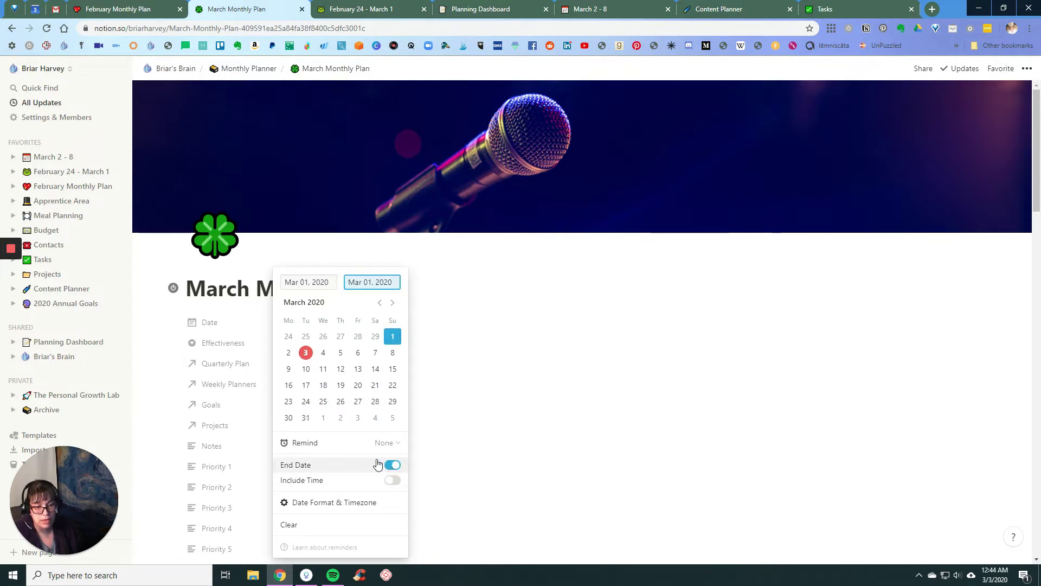
click(306, 418)
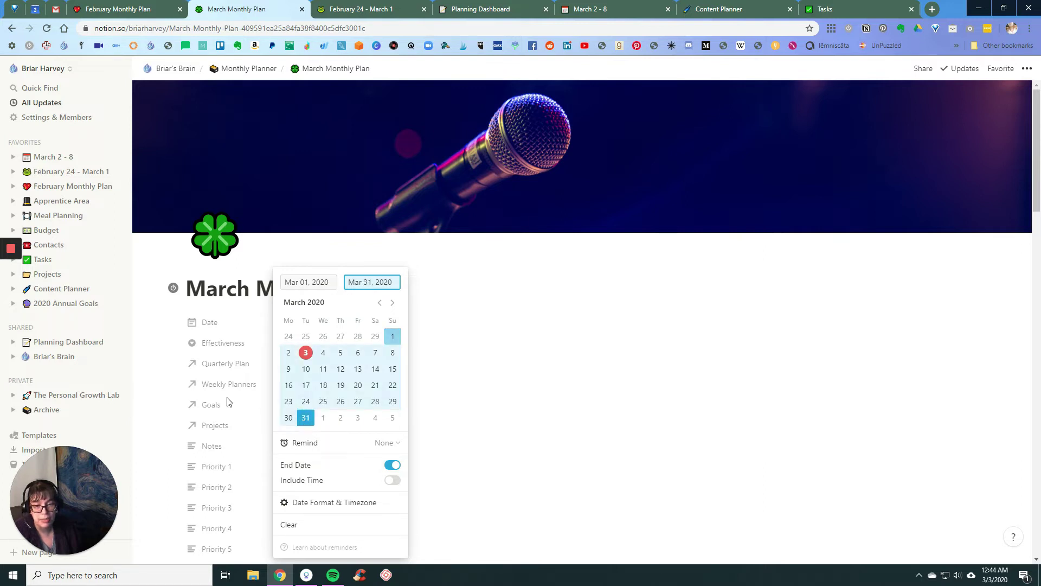
click(152, 353)
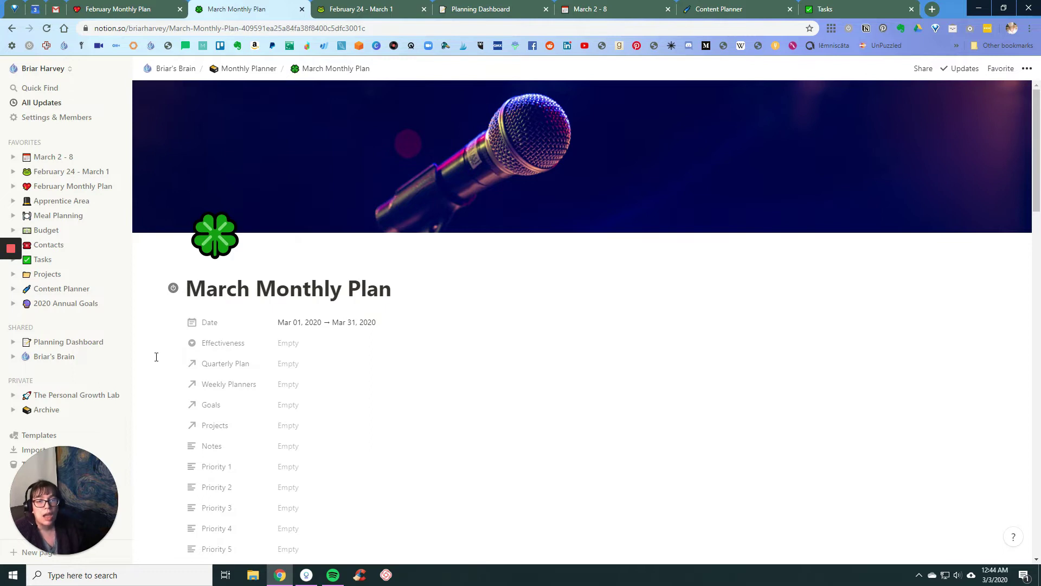
Step: Link the Quarterly Plan Q1 to the March Monthly Plan
click(302, 369)
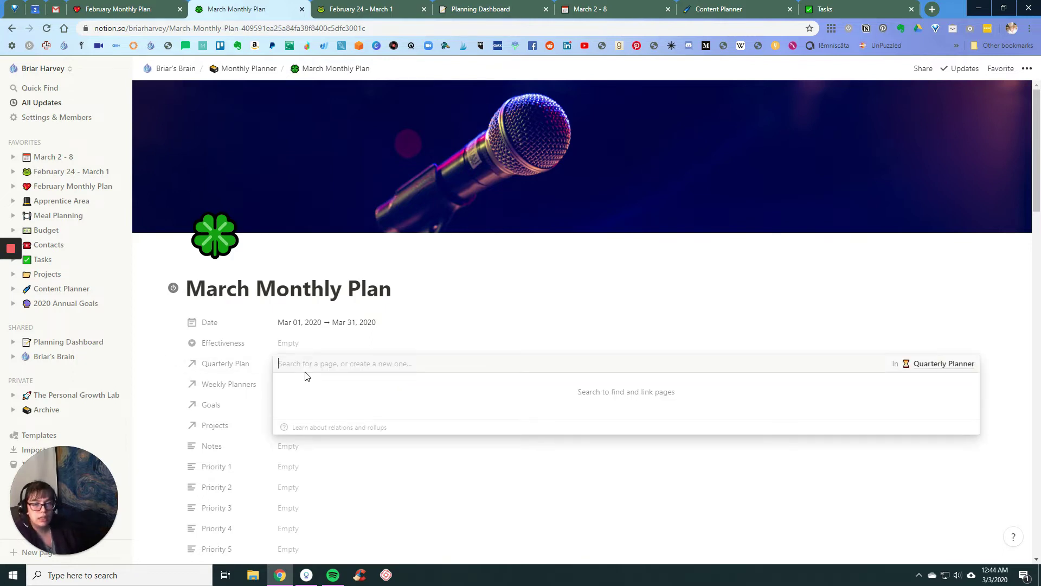
text(q)
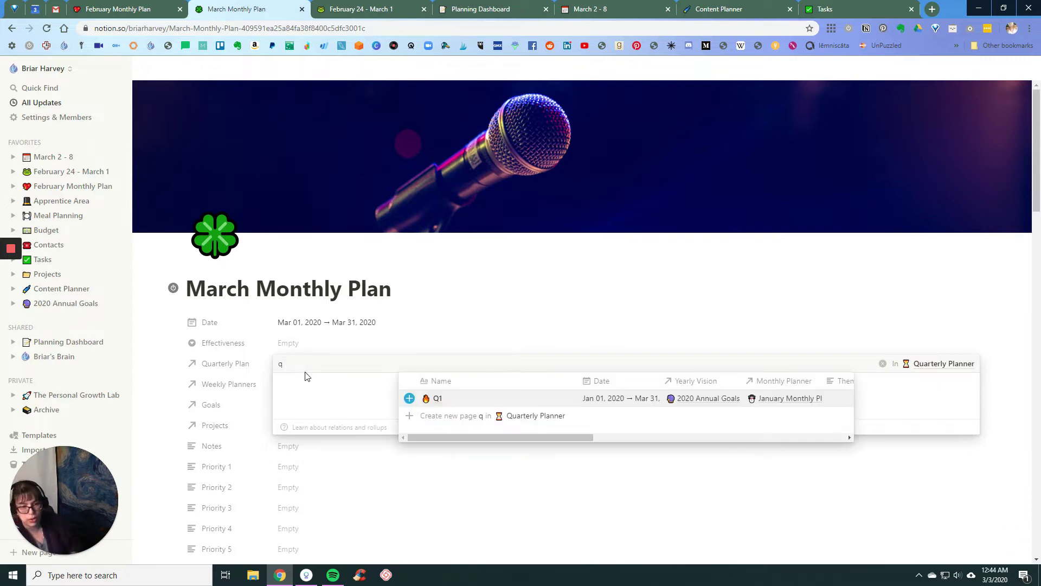
click(431, 399)
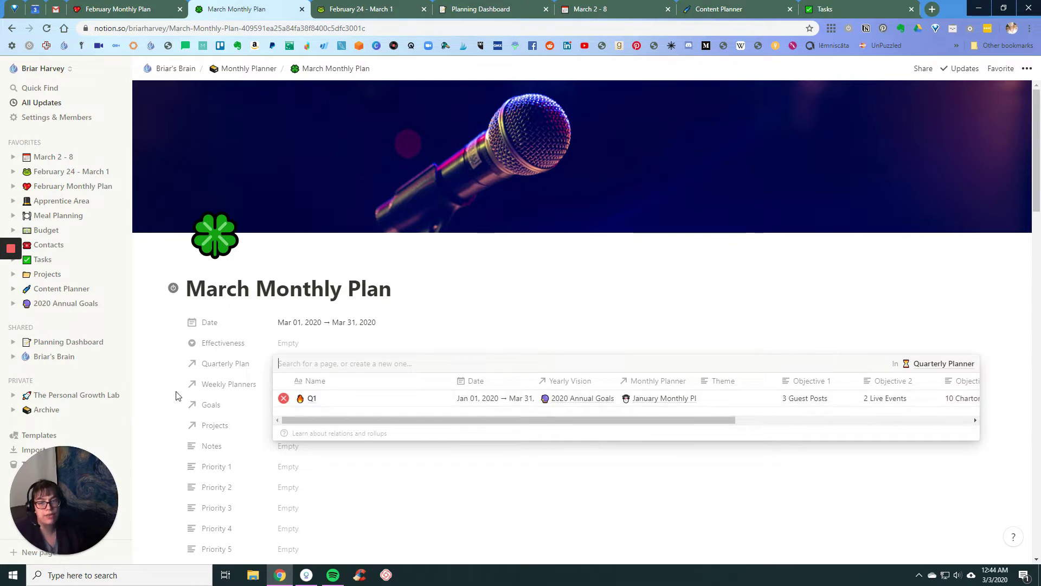
click(158, 386)
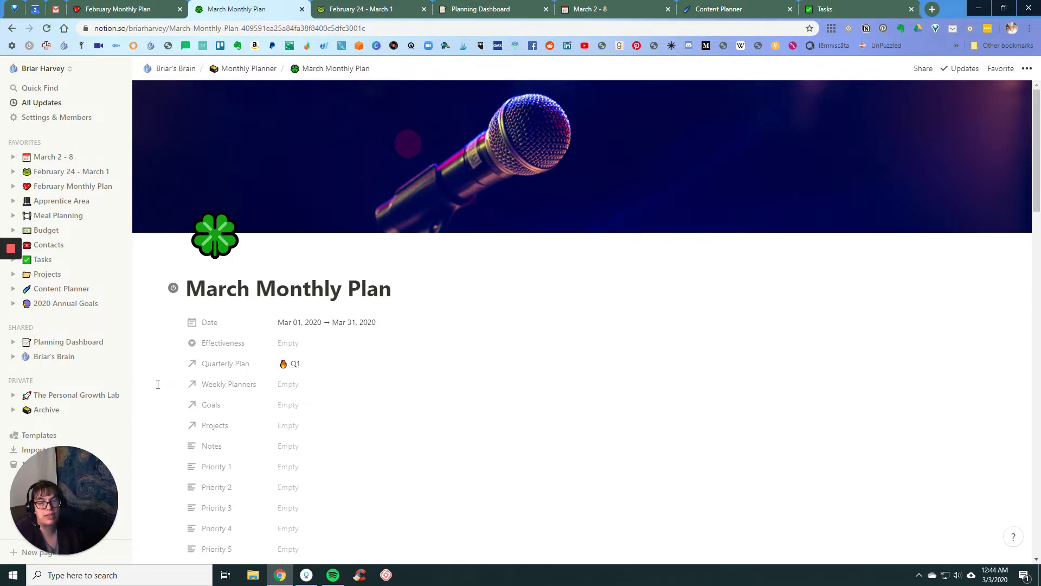
Step: Link the March 2 - 8 weekly planner to the plan
click(394, 391)
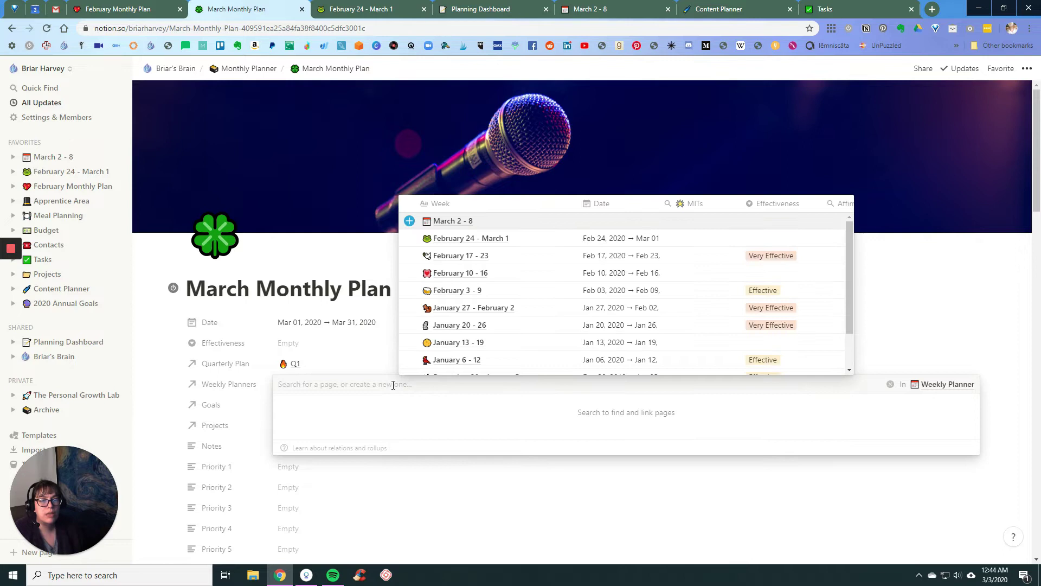
click(460, 221)
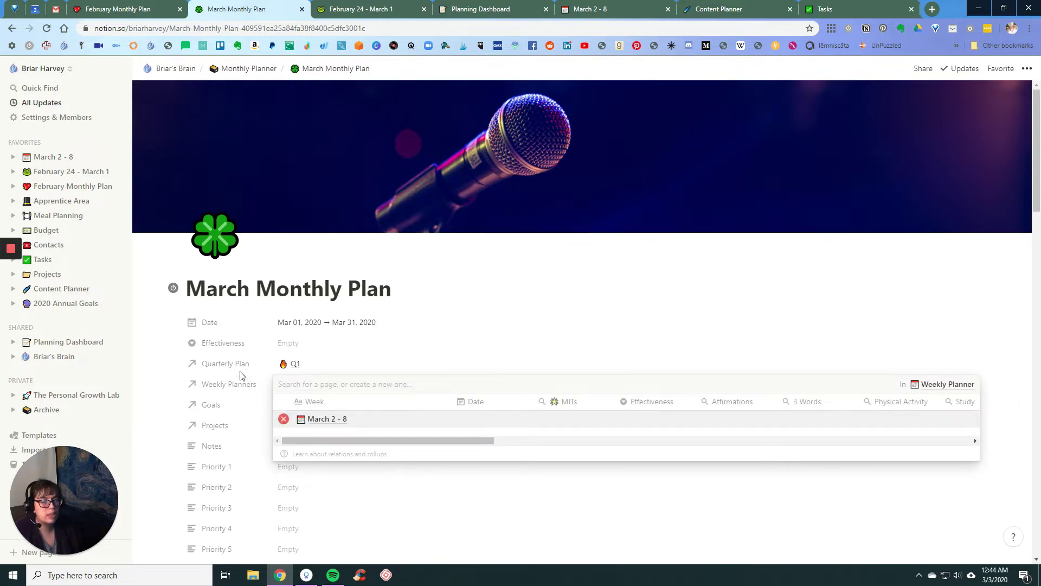
click(151, 367)
Step: Add Digital Marketing Days to the plan's Goals relation and review it
scroll(163, 360, down, 2)
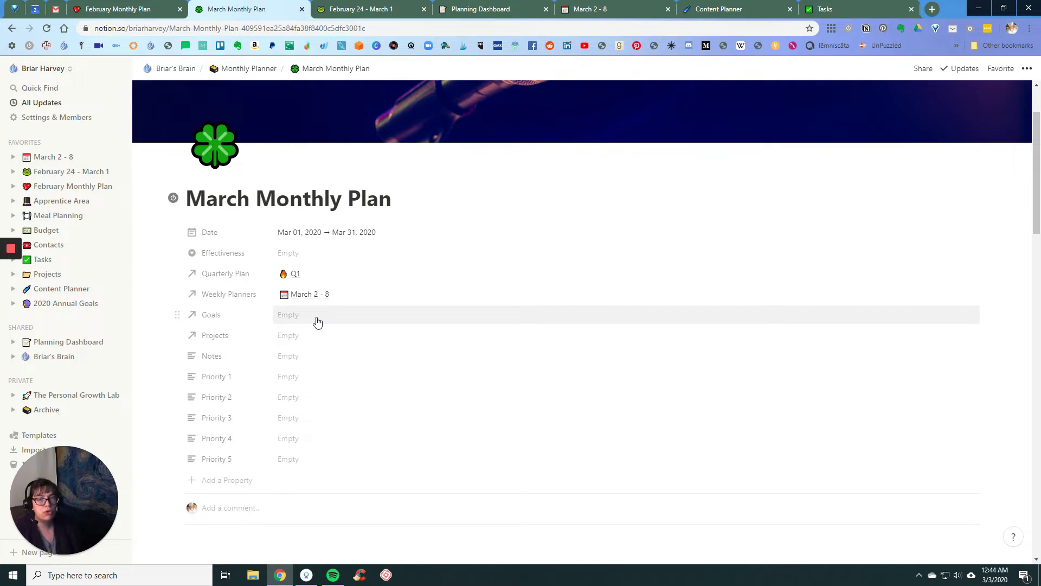
click(318, 321)
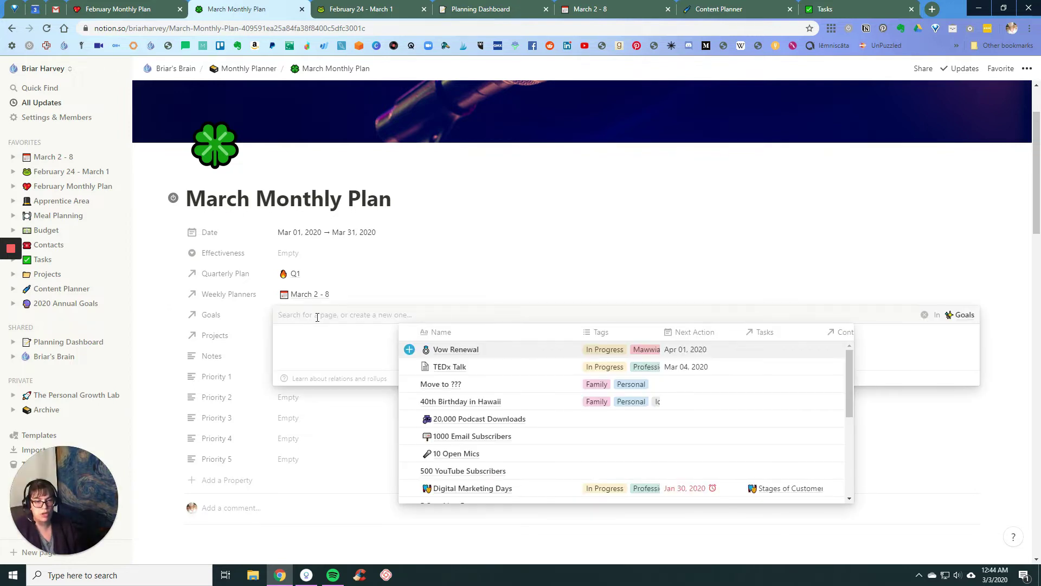
click(488, 488)
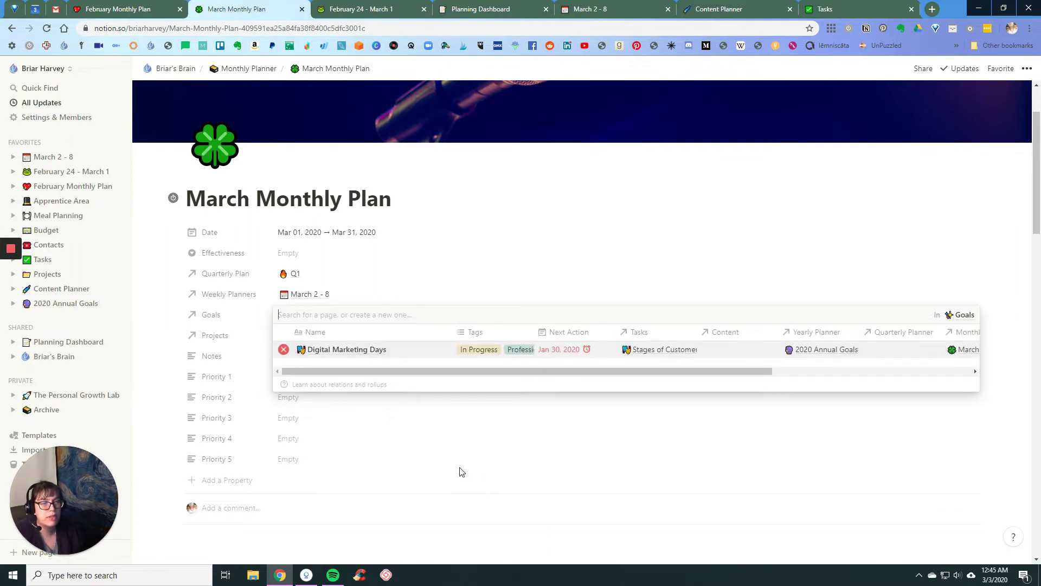
click(166, 335)
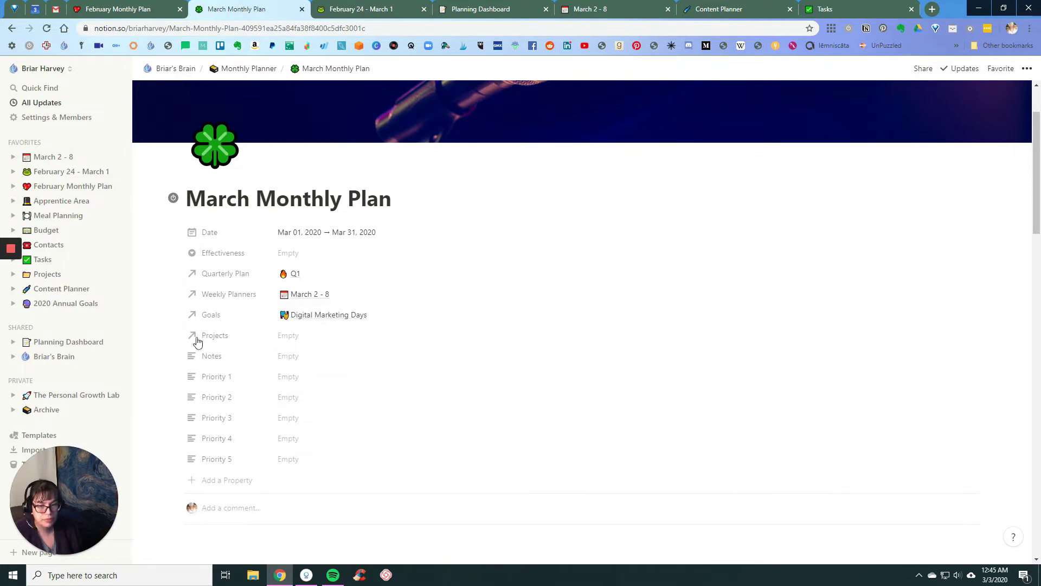
click(416, 318)
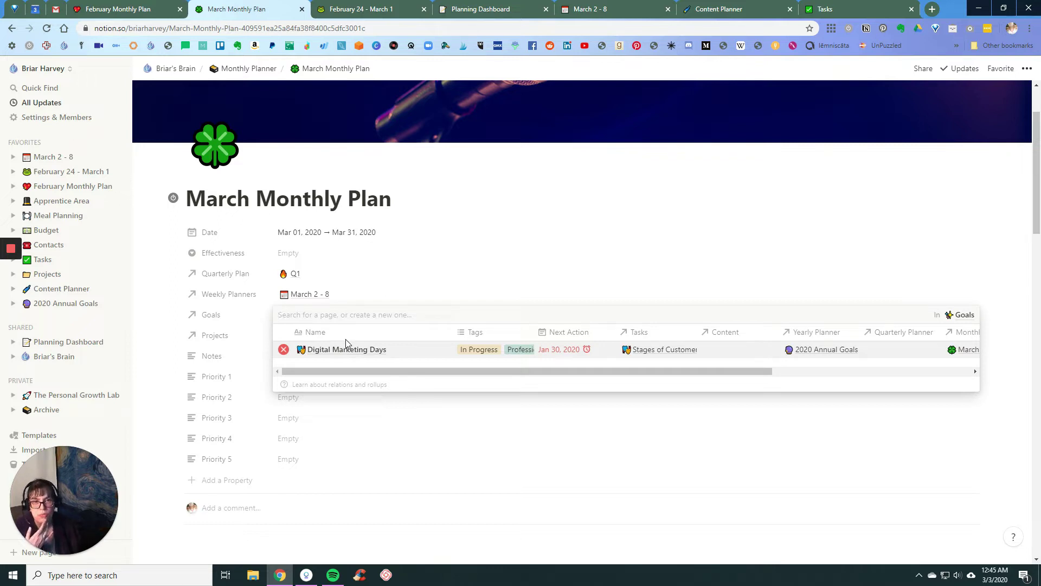
click(170, 315)
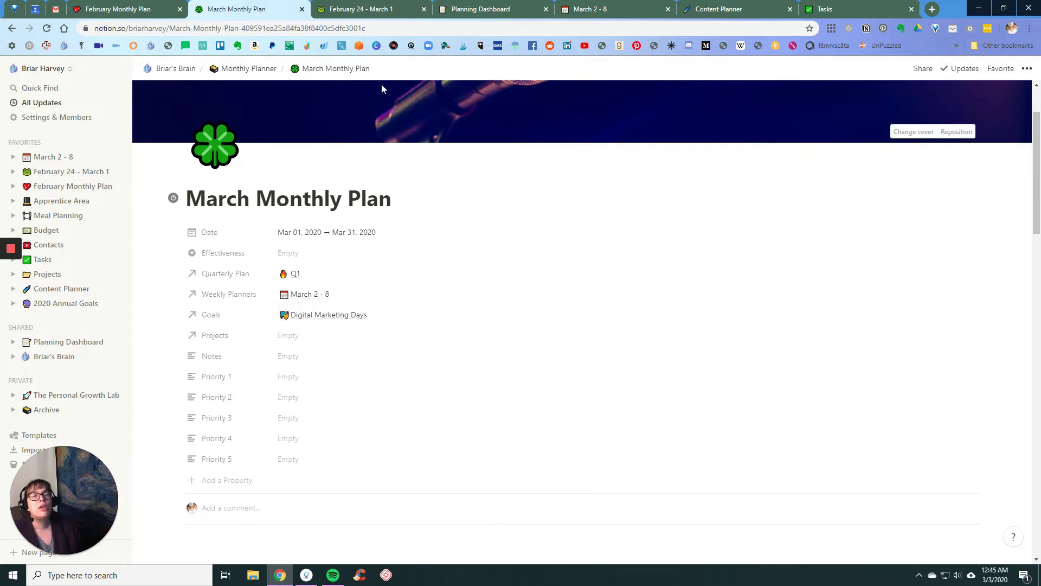
click(477, 7)
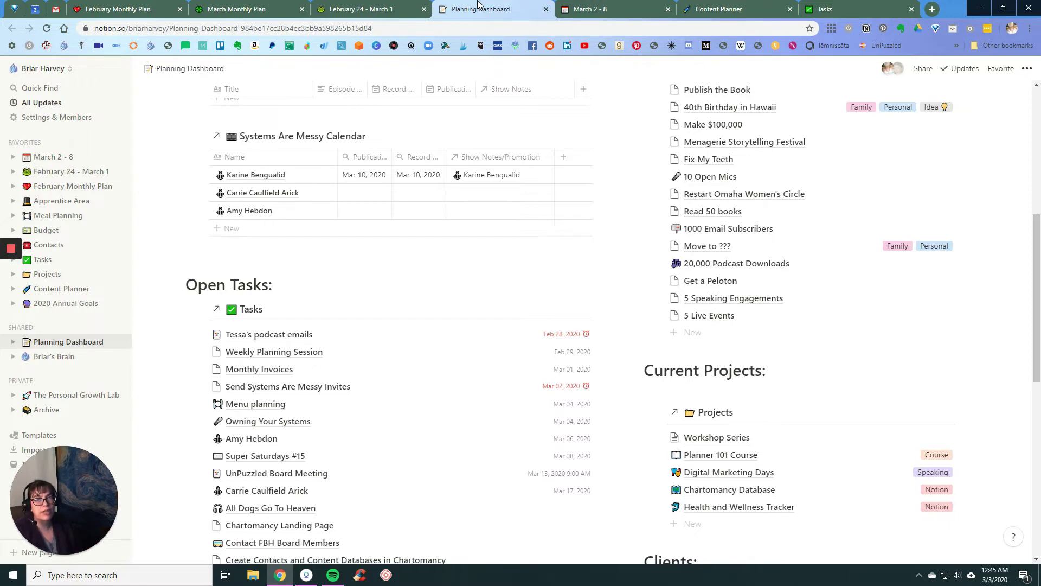
scroll(554, 268, up, 7)
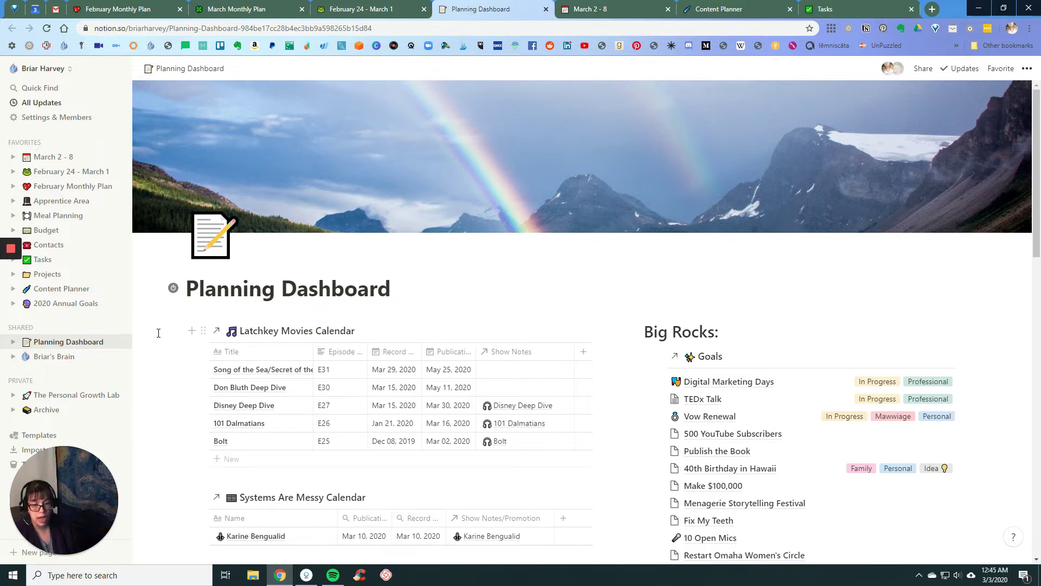
scroll(159, 333, down, 2)
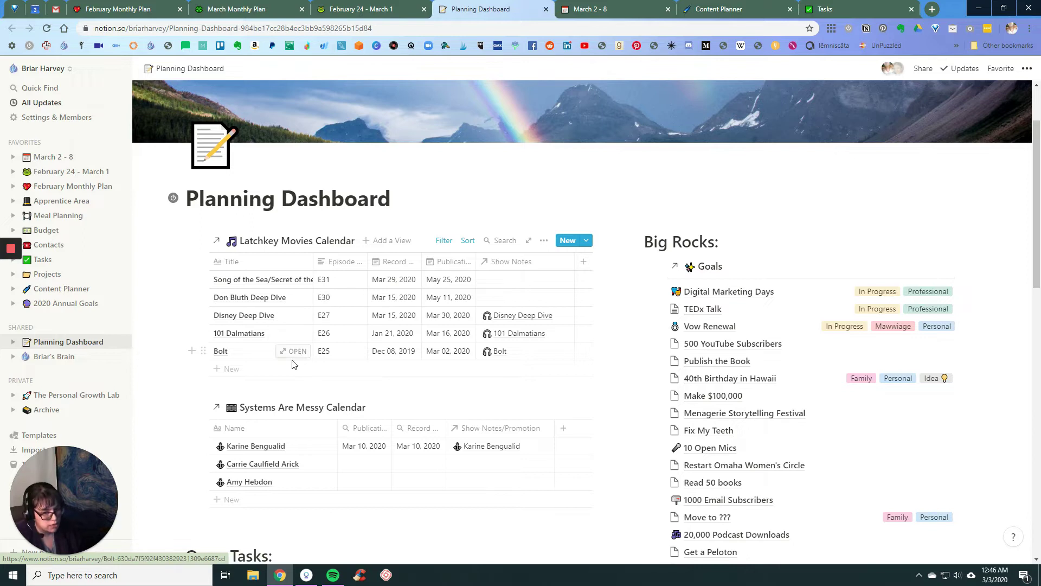
scroll(191, 340, down, 2)
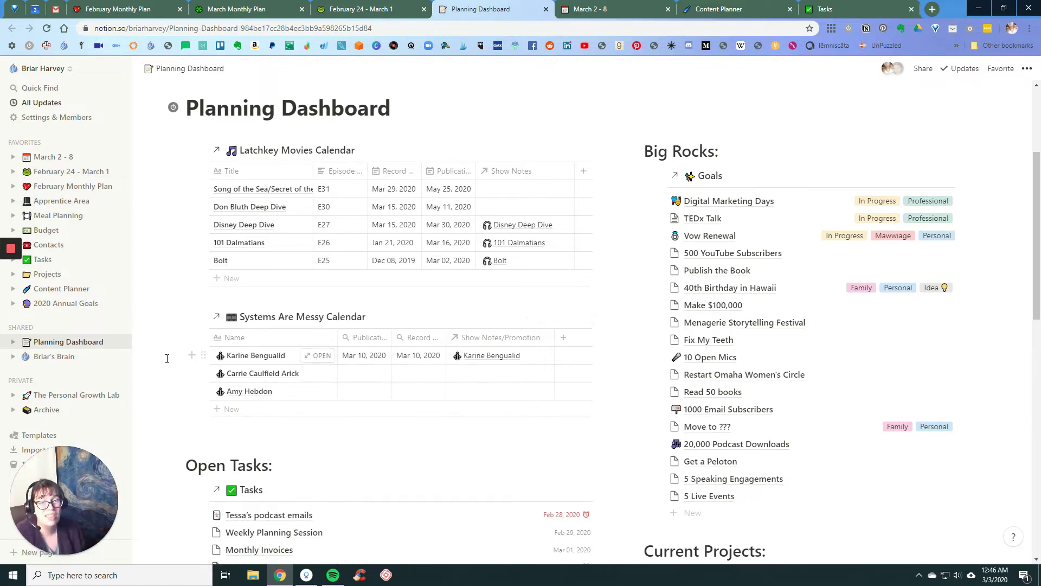
scroll(167, 358, down, 2)
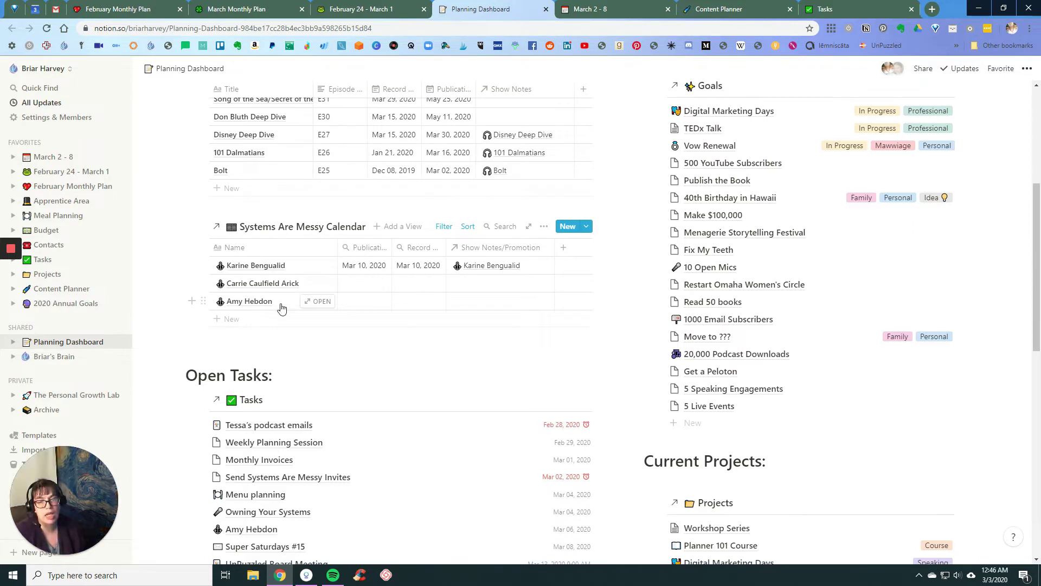
scroll(167, 356, down, 4)
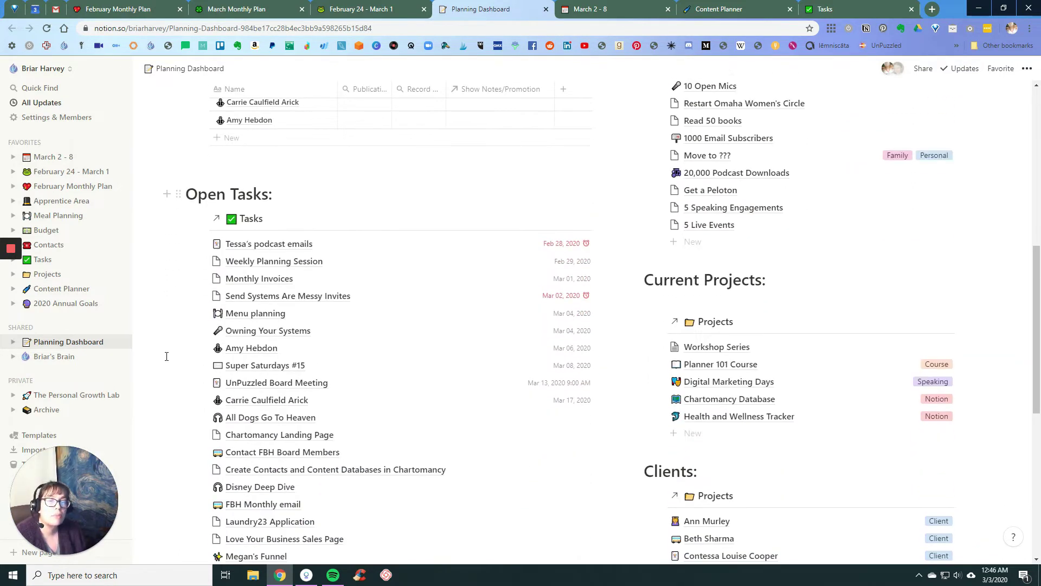
scroll(166, 357, down, 7)
scroll(166, 356, up, 3)
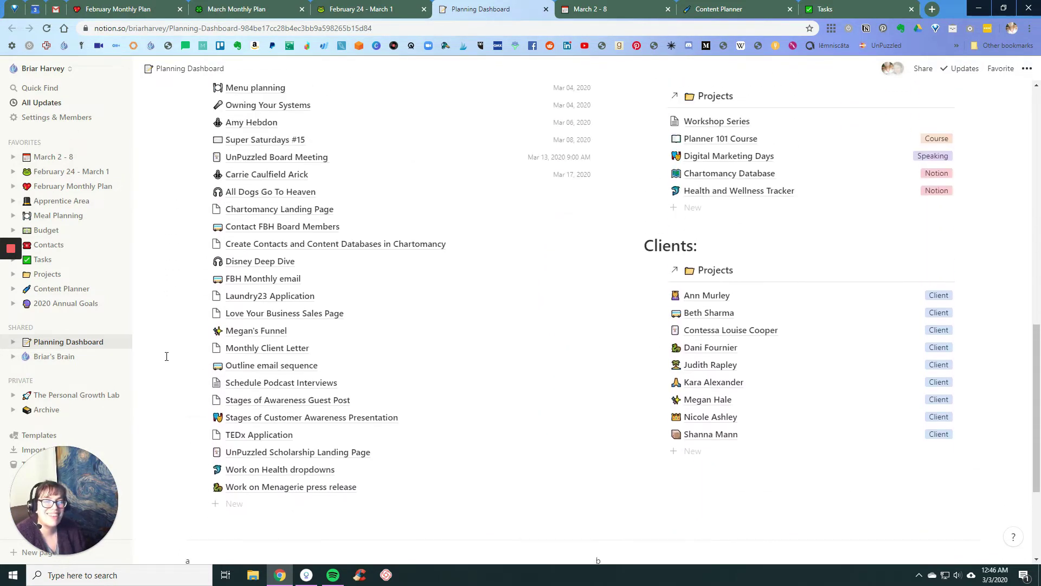
scroll(167, 357, up, 5)
scroll(166, 357, down, 3)
scroll(174, 357, up, 4)
scroll(176, 357, down, 3)
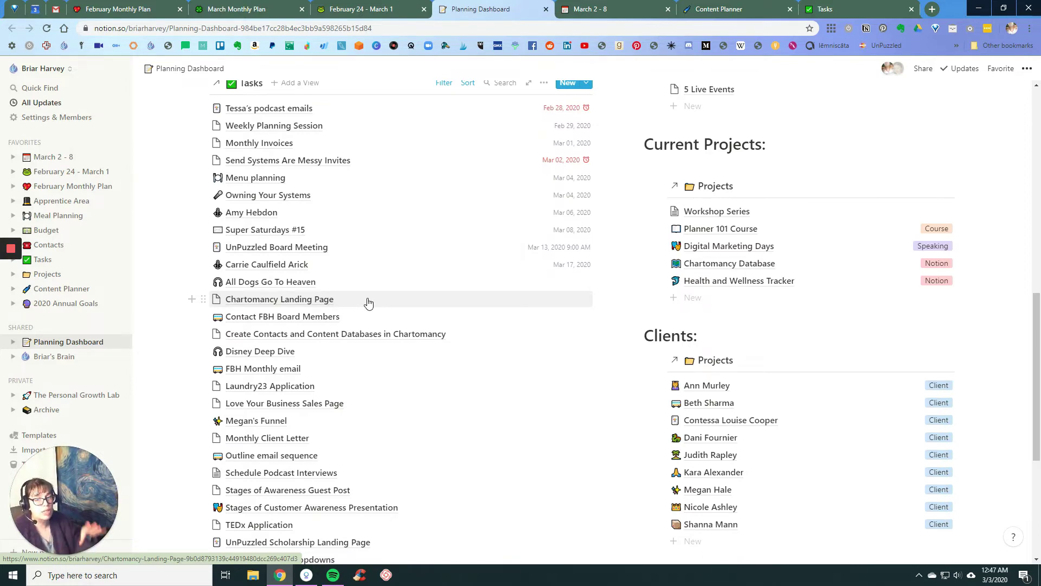
Step: Scroll the Planning Dashboard to review the Big Rocks goals list
scroll(750, 365, up, 10)
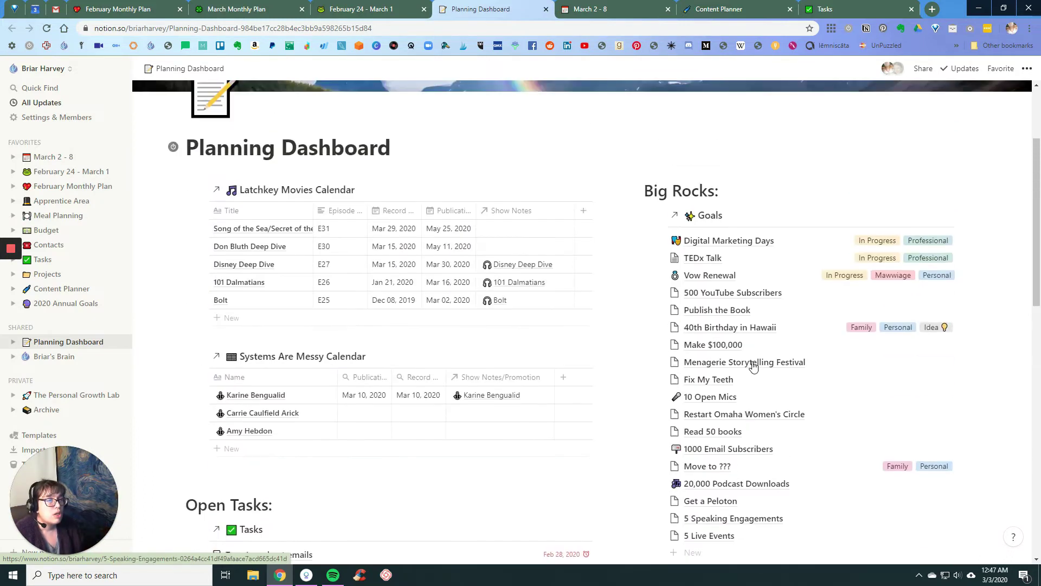
scroll(768, 366, down, 5)
scroll(698, 164, up, 3)
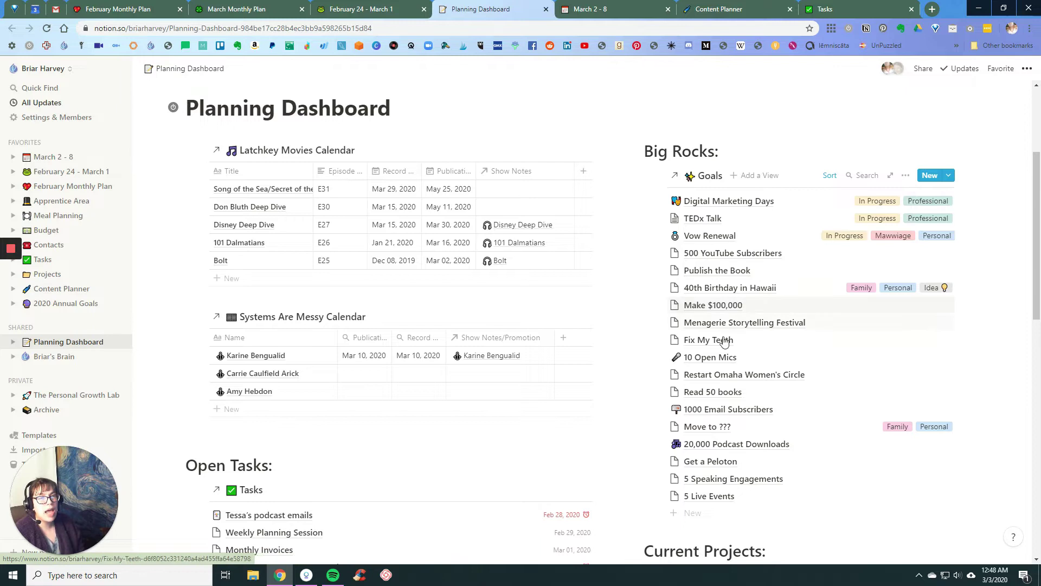
Step: Back on the March Monthly Plan, search 'vow' and link Vow Renewal as a goal
click(229, 7)
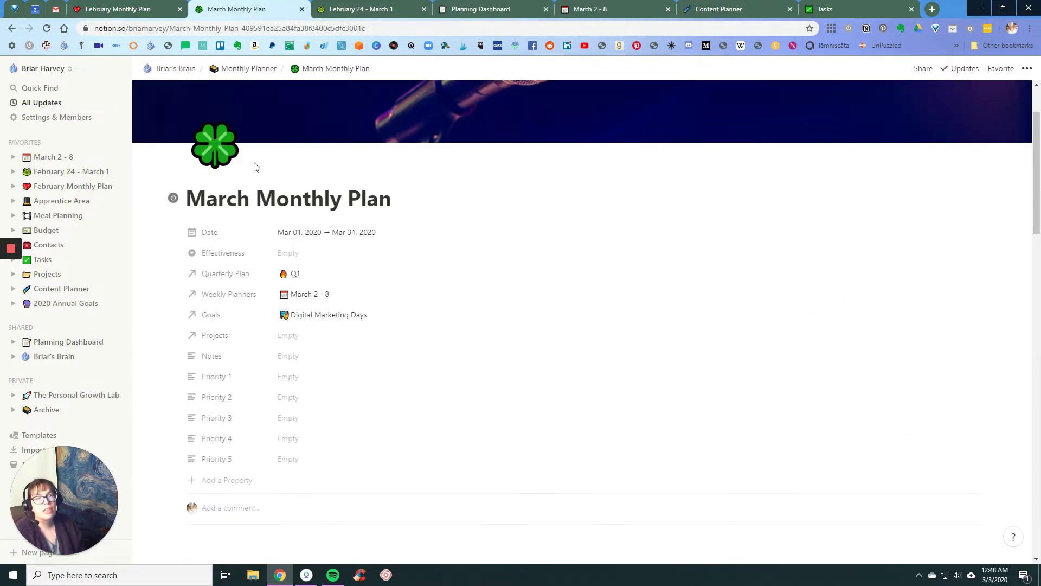
click(412, 320)
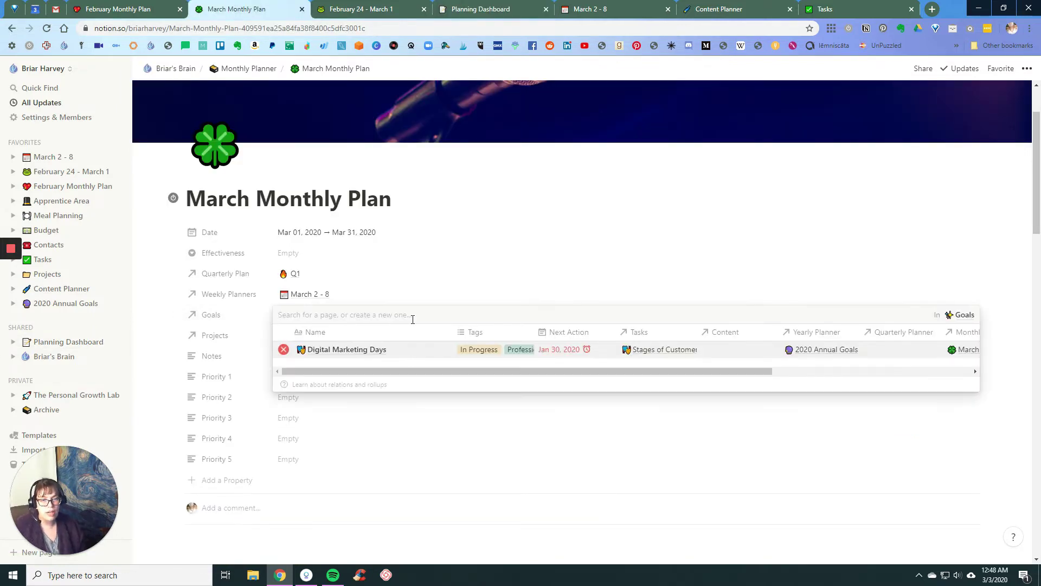
text(vow)
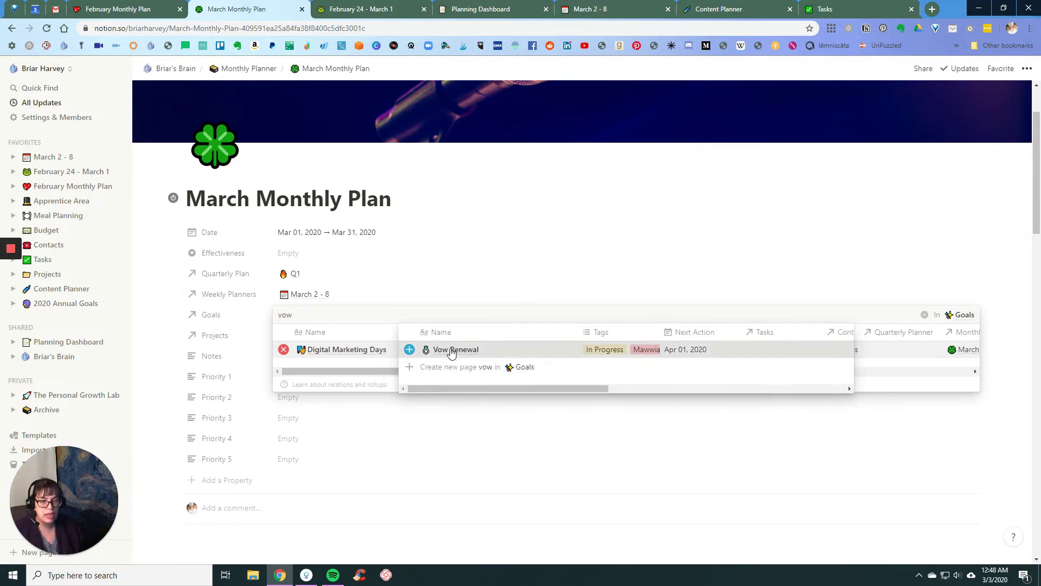
click(451, 350)
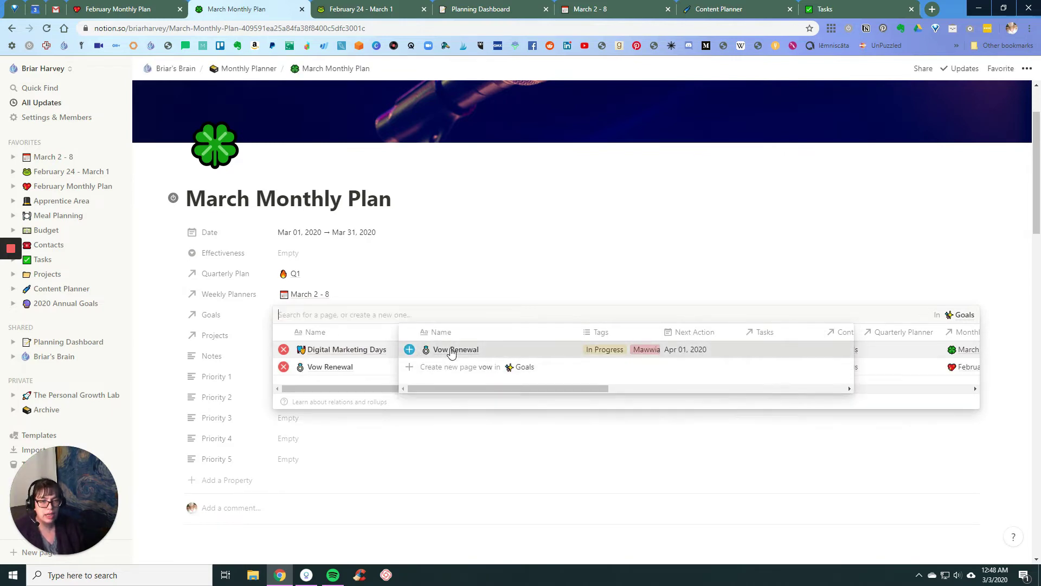
click(164, 352)
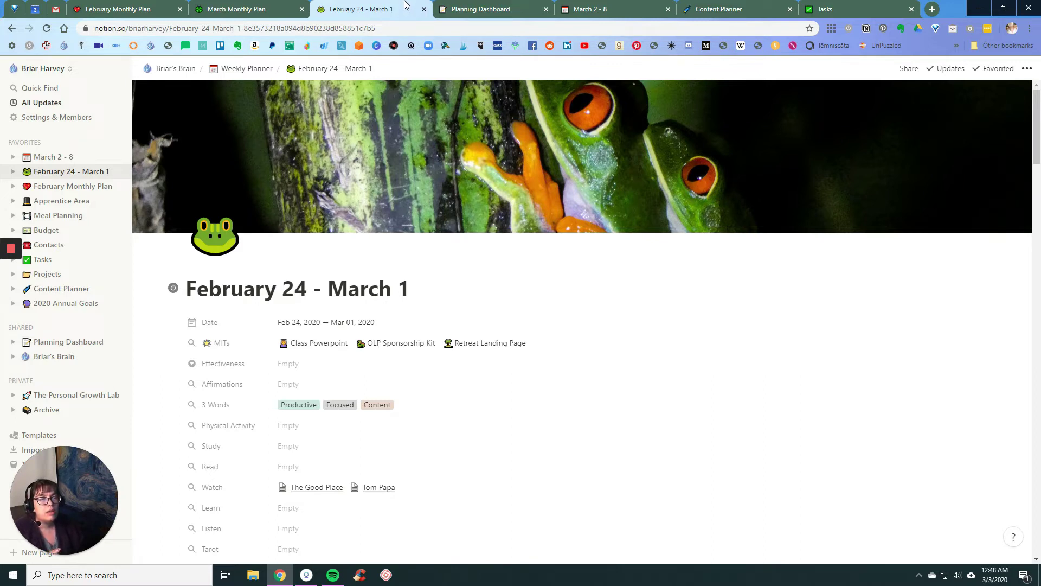
Step: Bring up the Planning Dashboard tab showing the Big Rocks goals
click(460, 4)
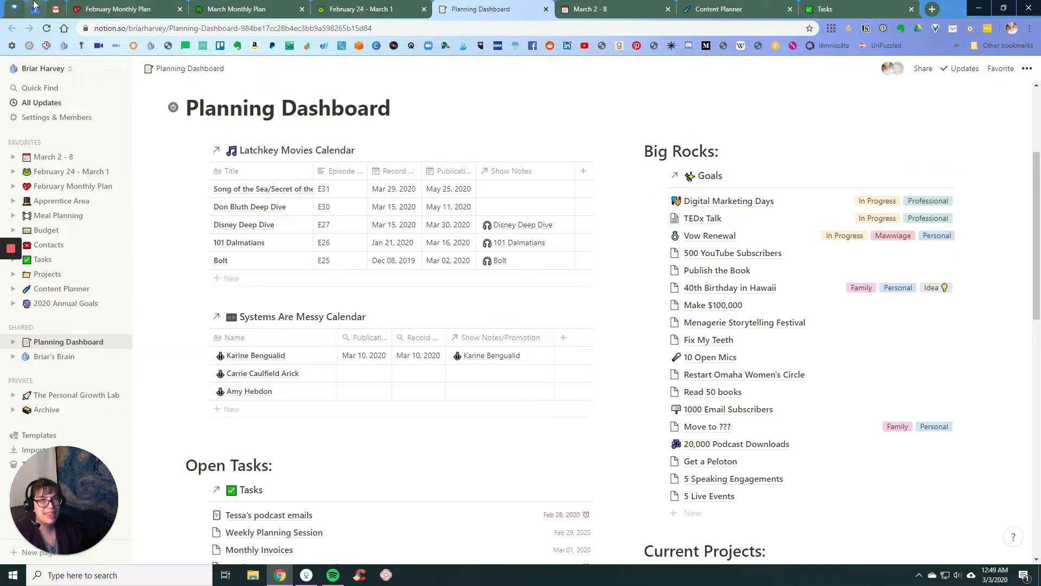
Step: On the March Monthly Plan, search 'ted' and link TEDx Talk as a third goal
click(233, 8)
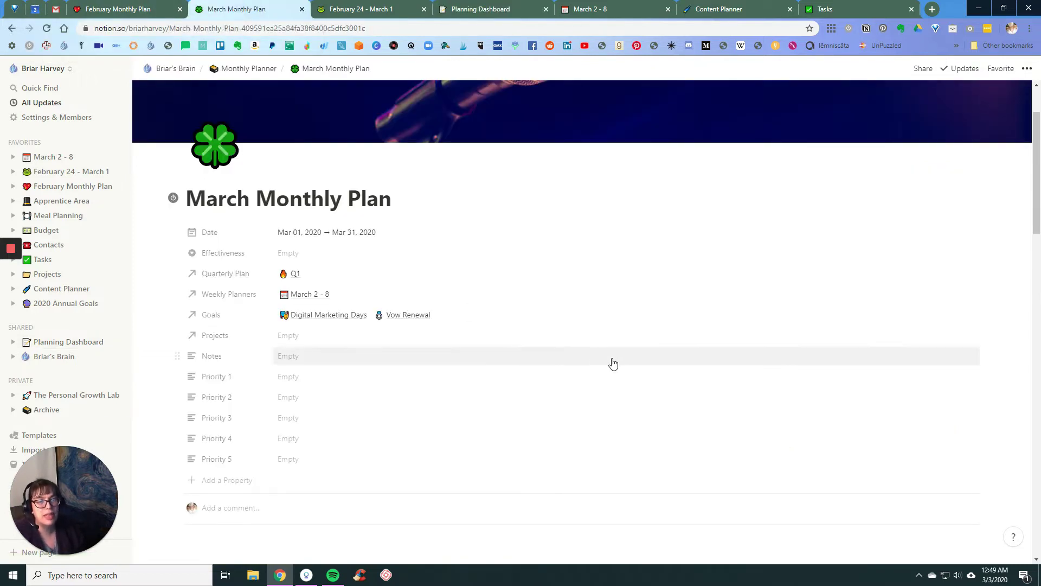
click(497, 315)
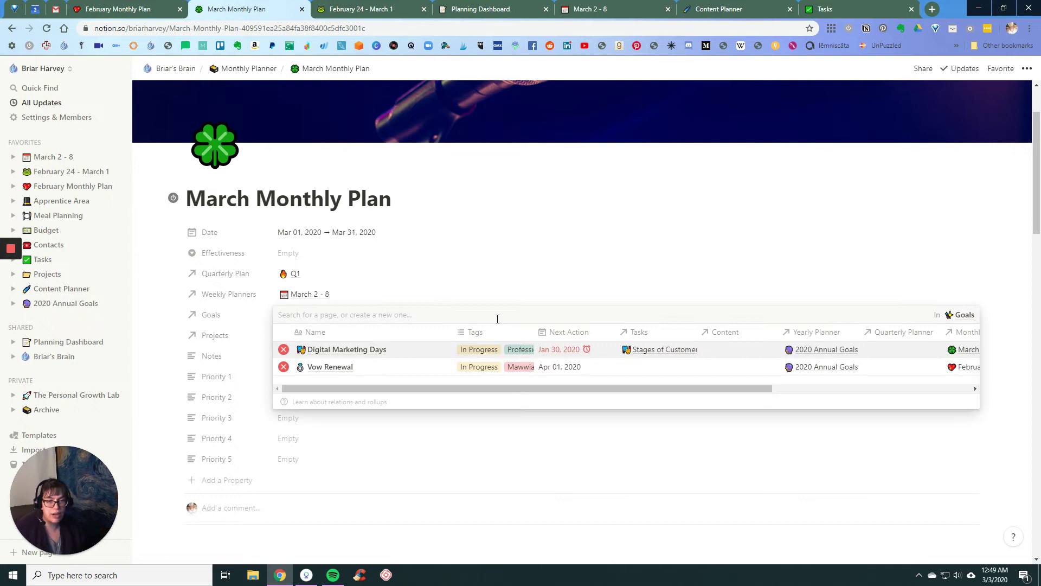
text(te)
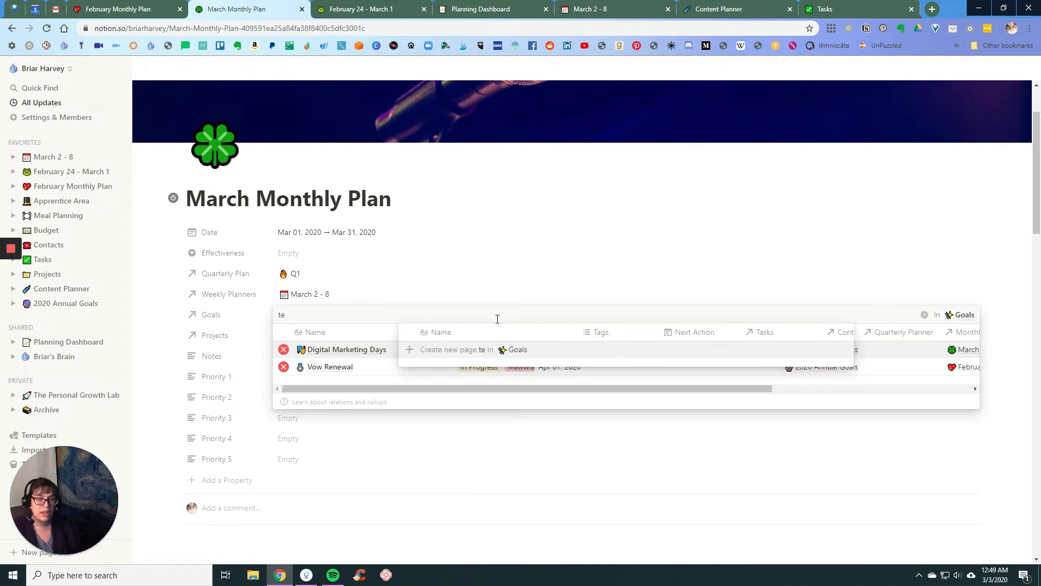
text(d)
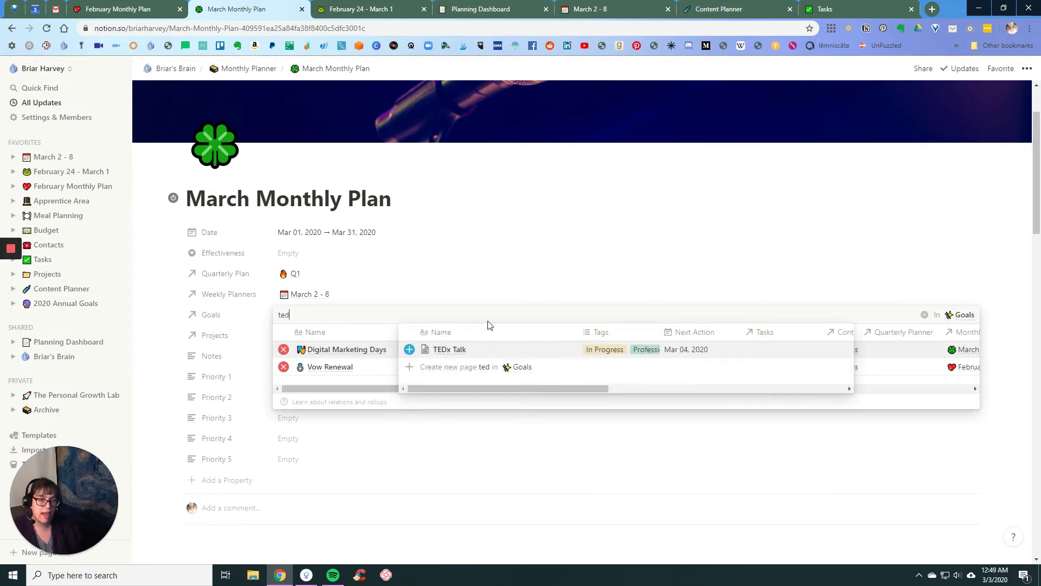
click(448, 354)
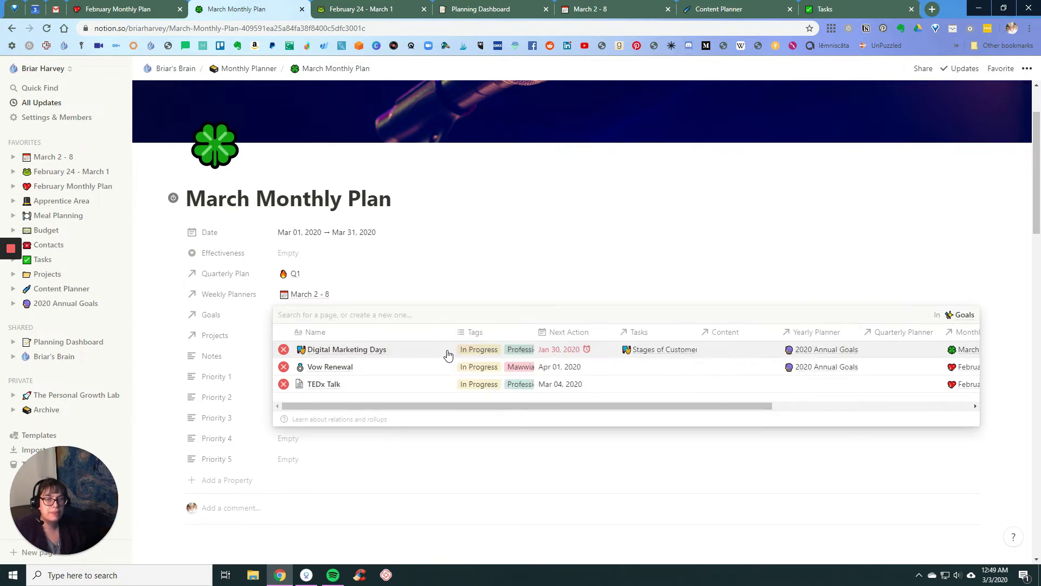
click(425, 445)
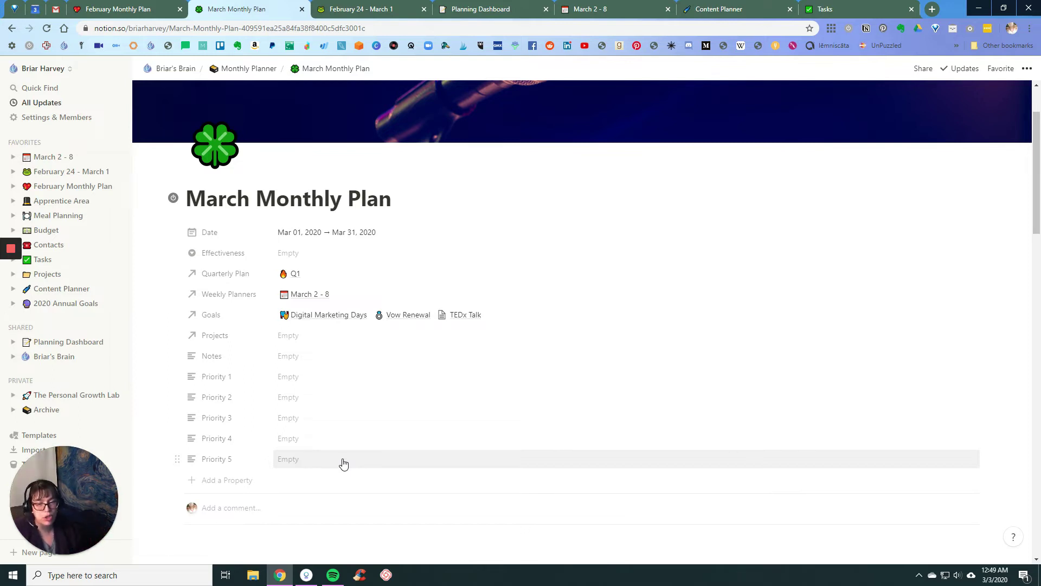
Step: Enter 'Finish slideshow for DMD' as Priority 1 and 'Marketing for funnel article' as Priority 2
click(396, 376)
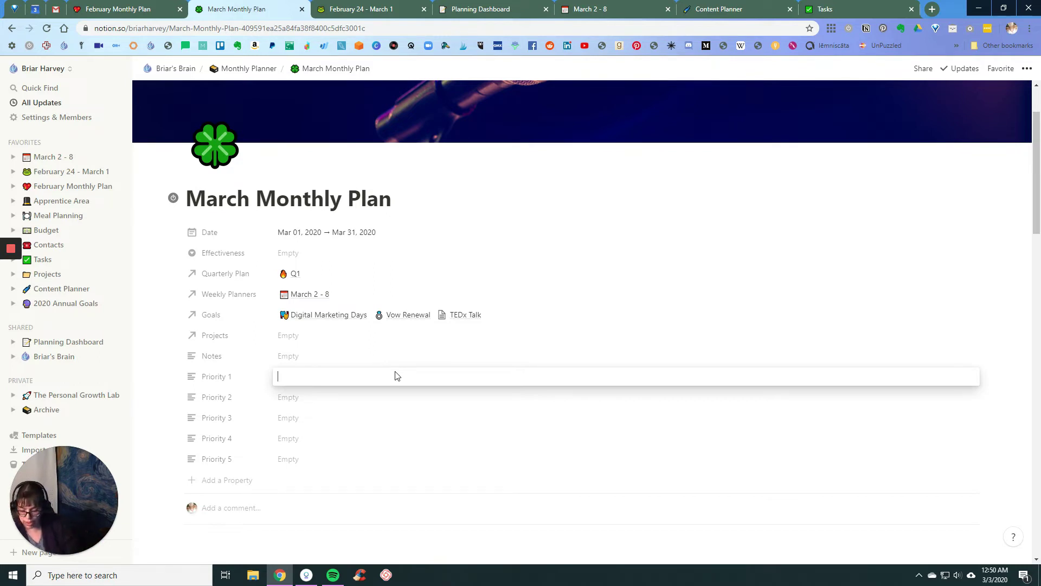
text(Finish )
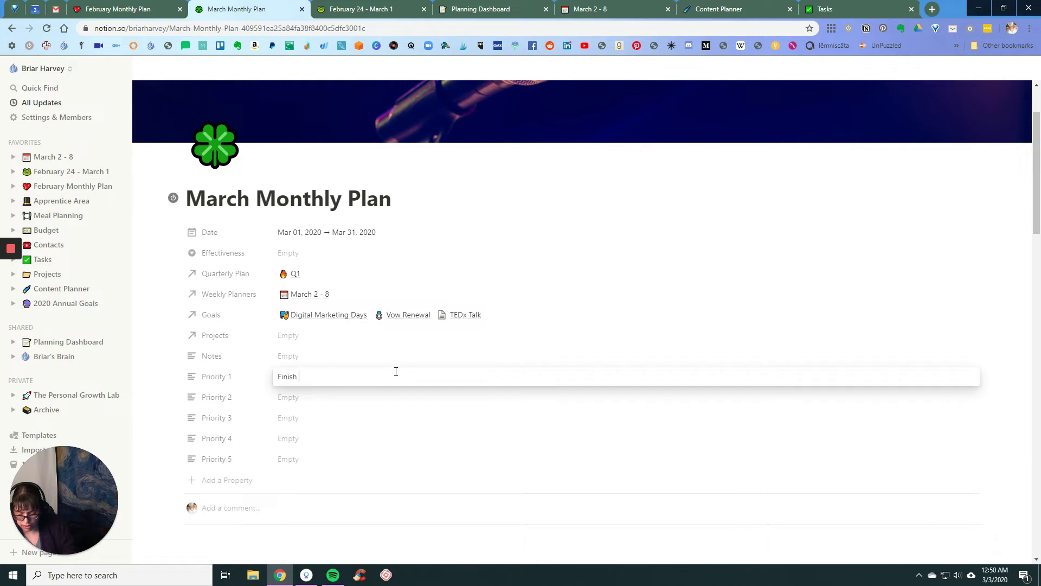
text(sli)
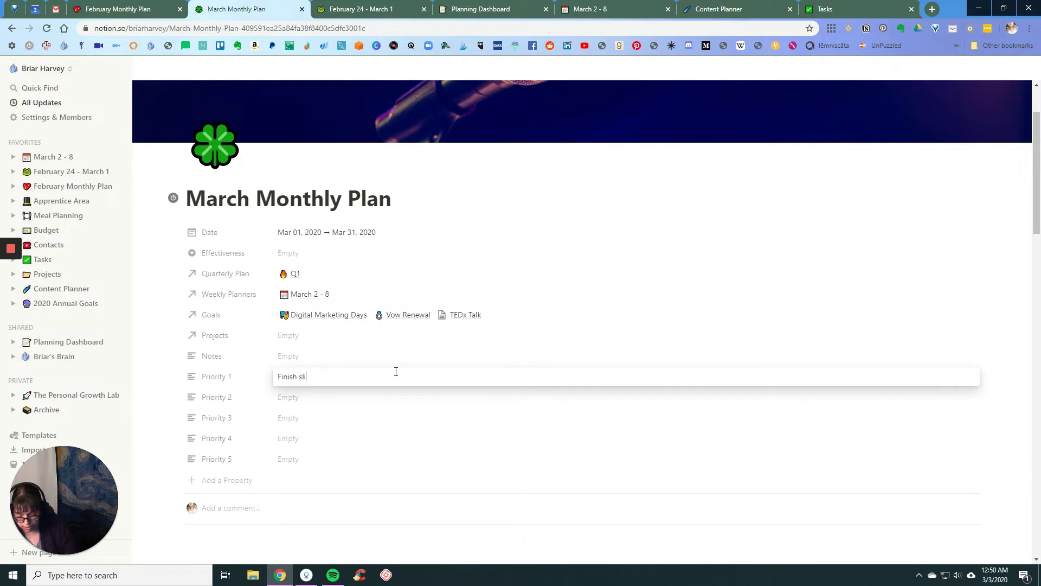
text(deshow )
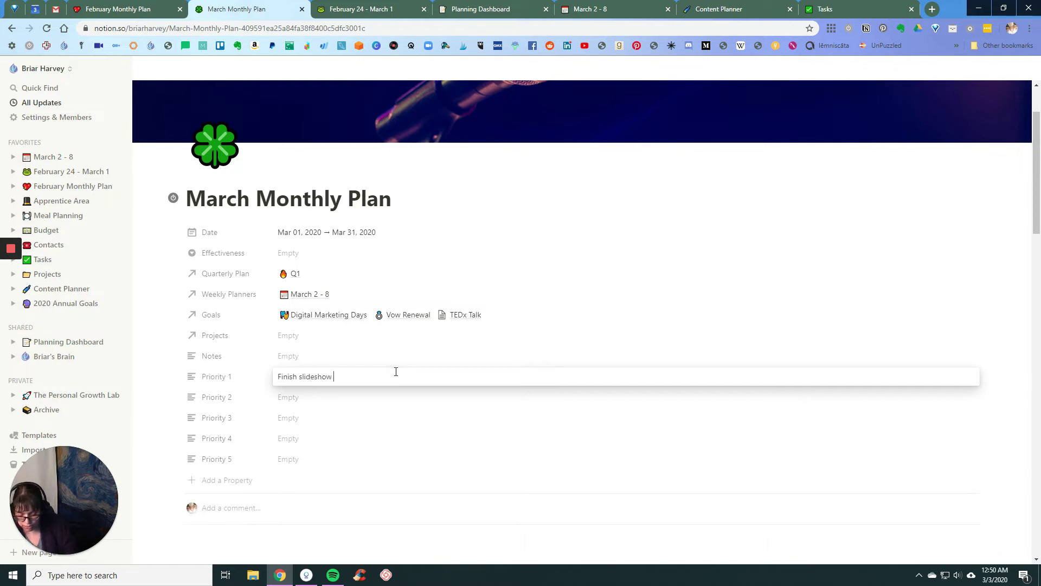
text(for DMD.)
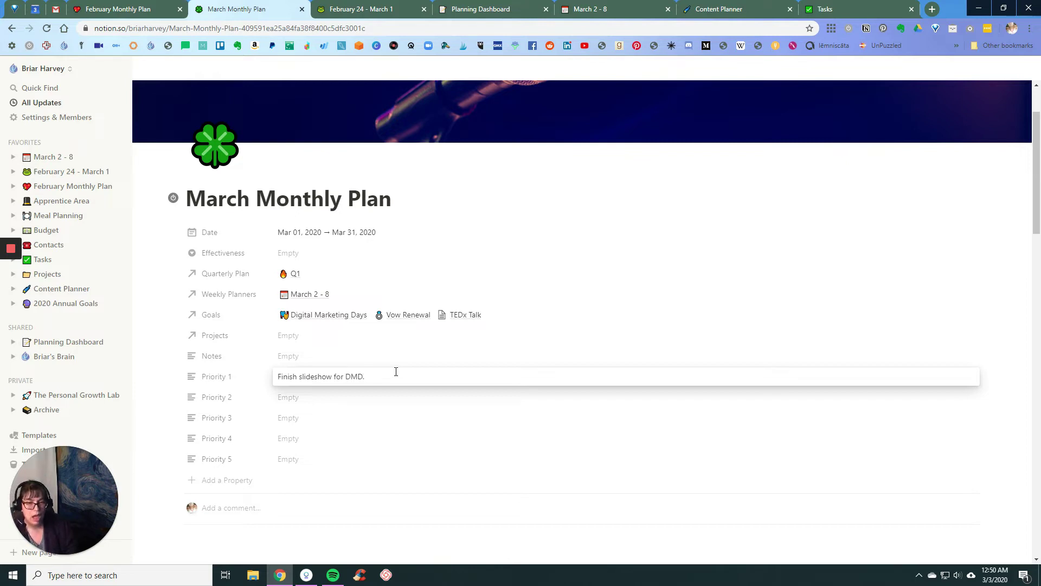
key(Return)
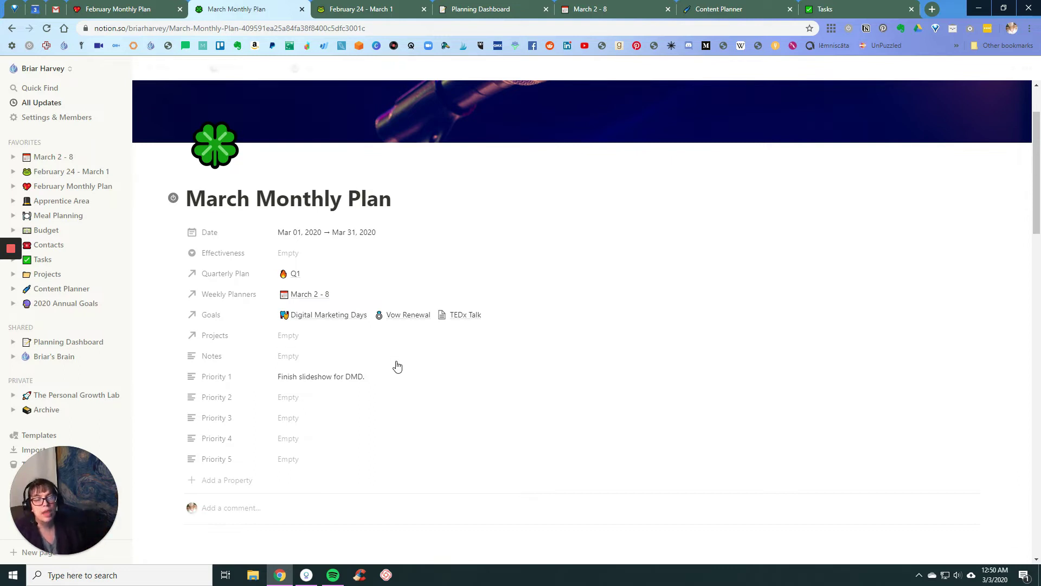
click(361, 398)
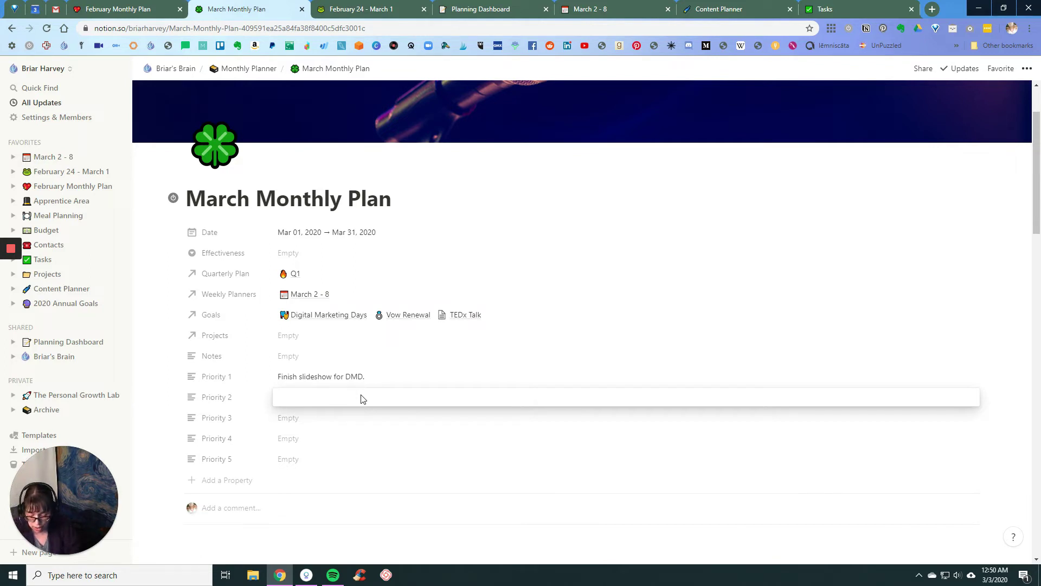
text(Marketin)
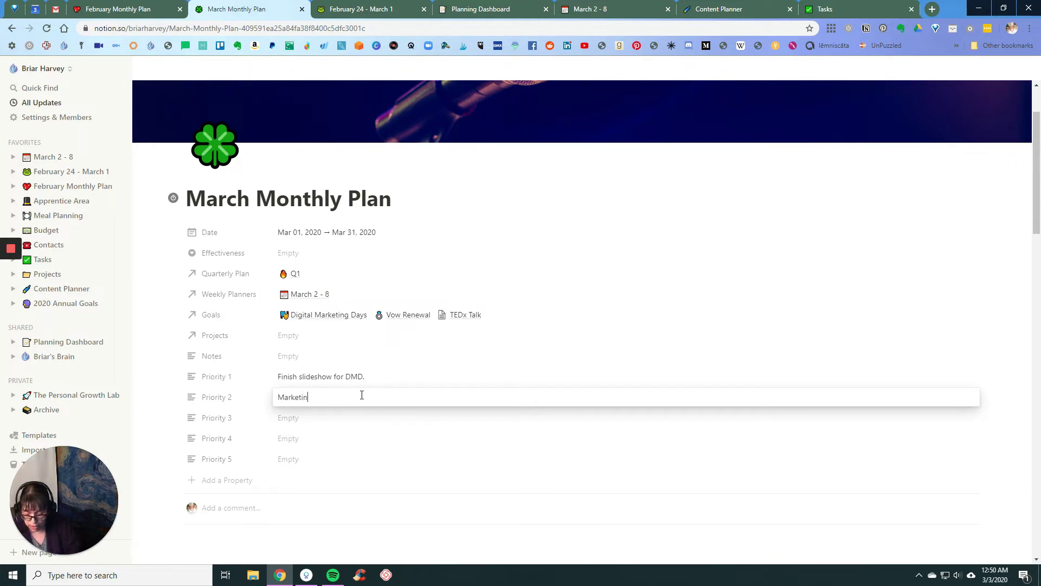
text(g for funnel article.)
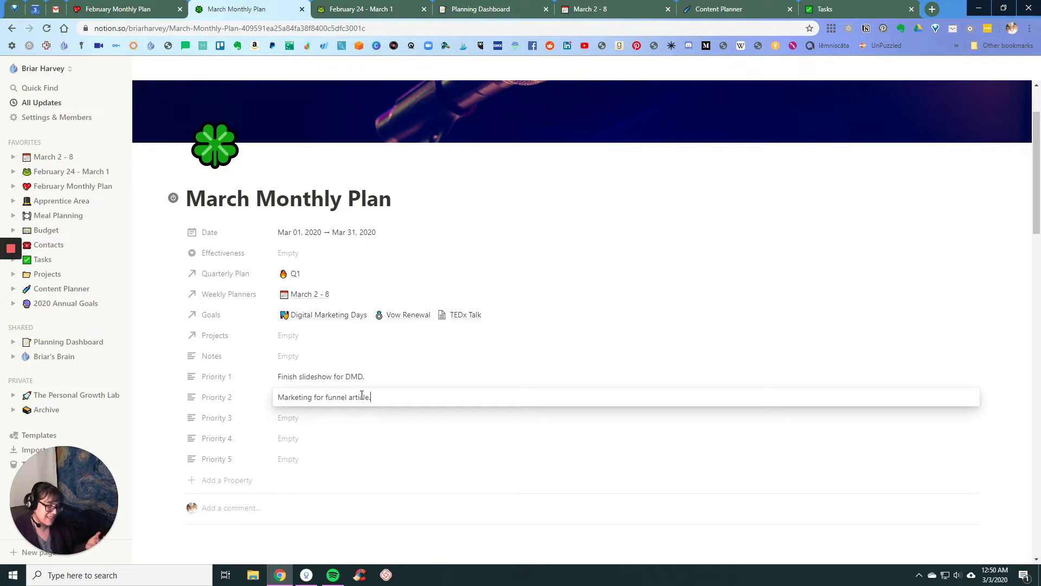
click(358, 425)
click(319, 419)
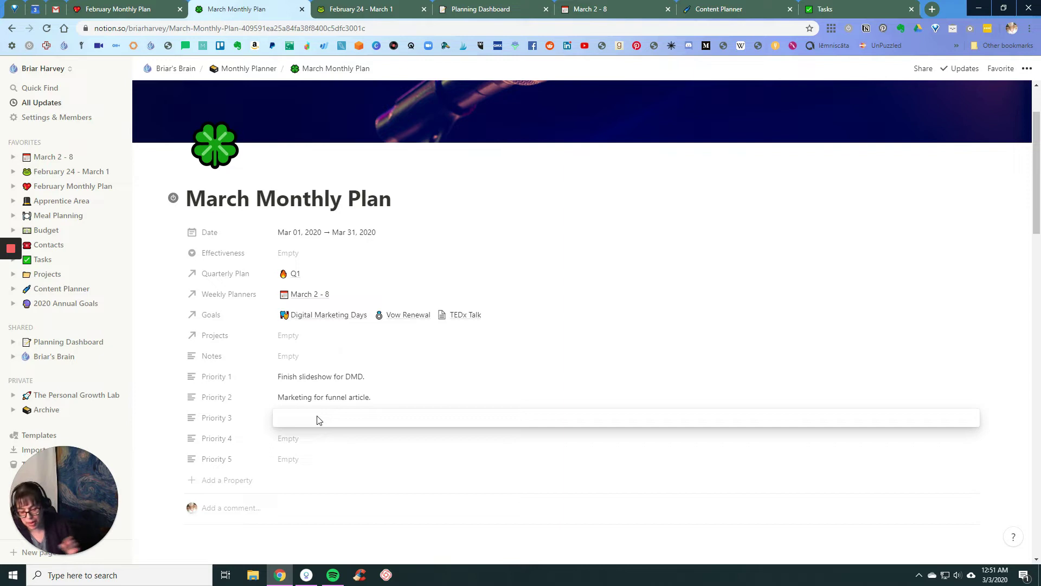
Step: Enter 'Finish slideshow for DMD.' as Priority 3
text(Finis)
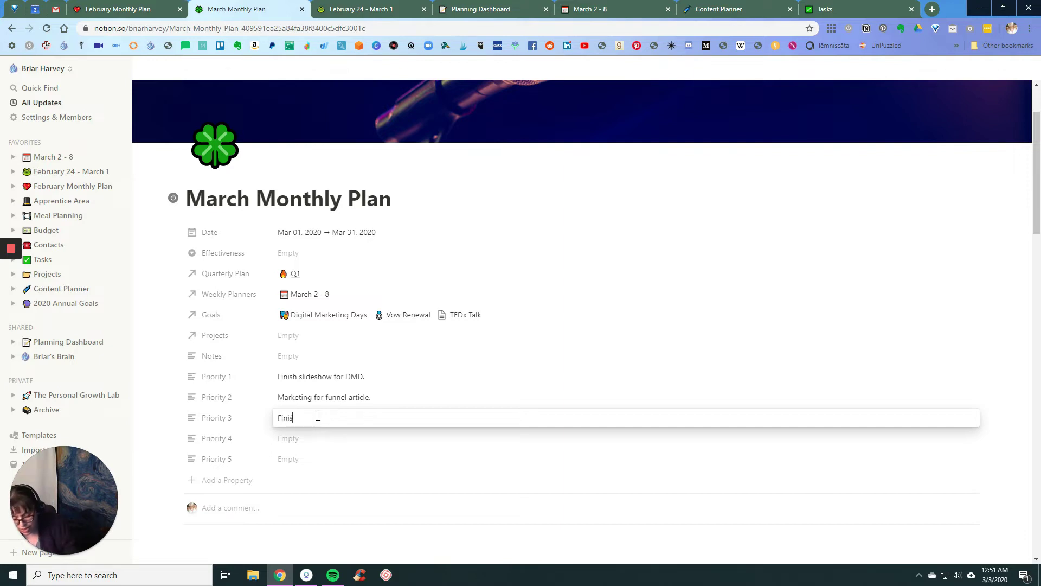
text(h slide)
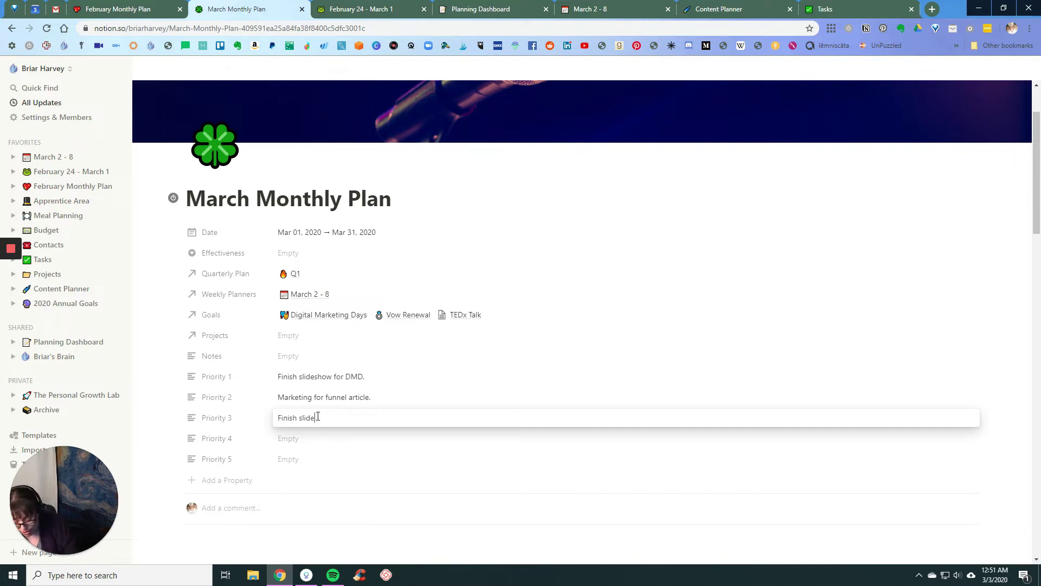
text(show for D)
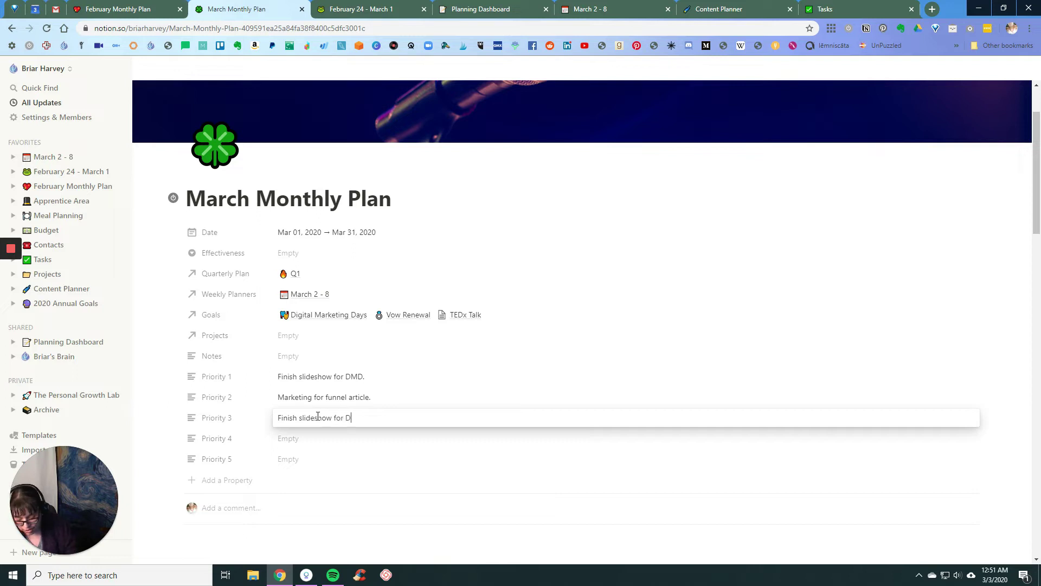
text(MD.)
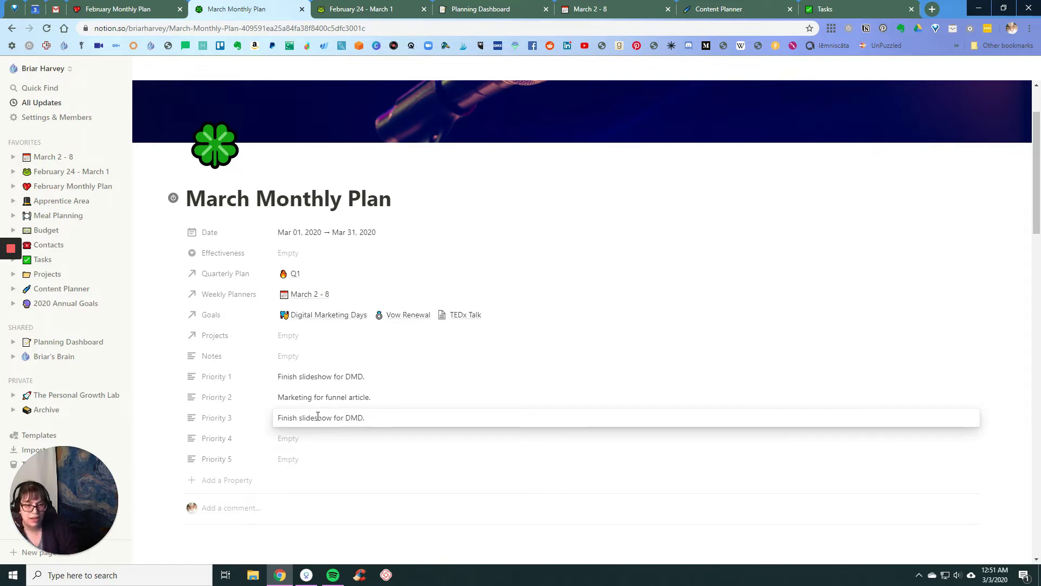
key(Return)
Step: Replace Priority 1 with 'Submit TEDx application.'
click(367, 380)
drag(366, 377, 277, 378)
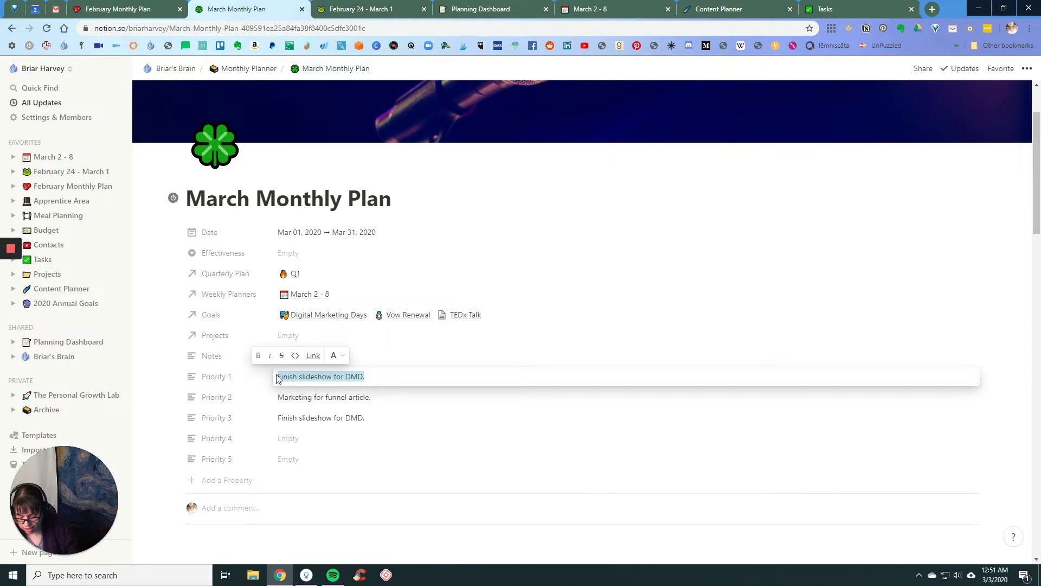
text(Submit )
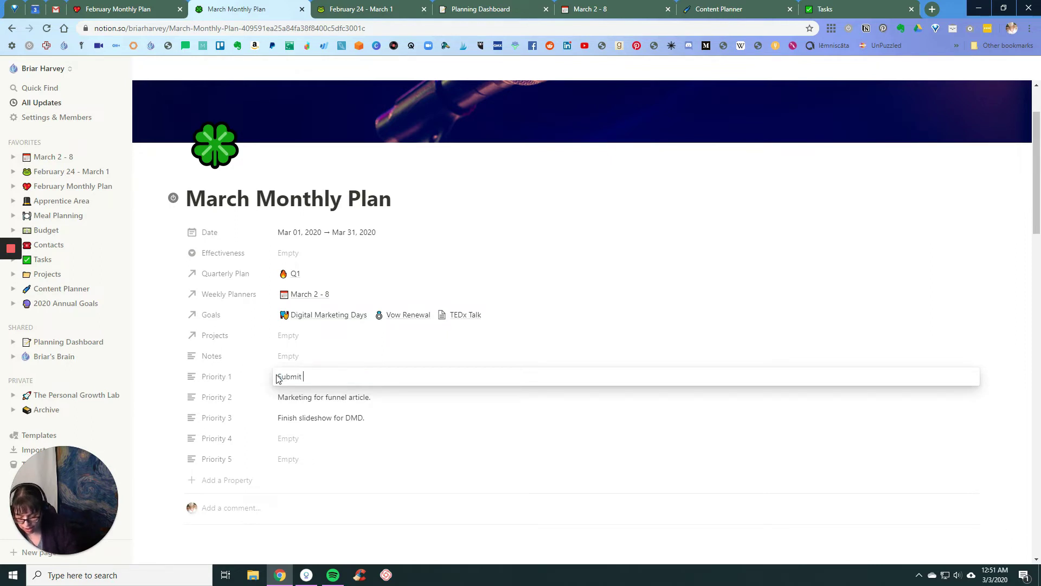
text(TED appl)
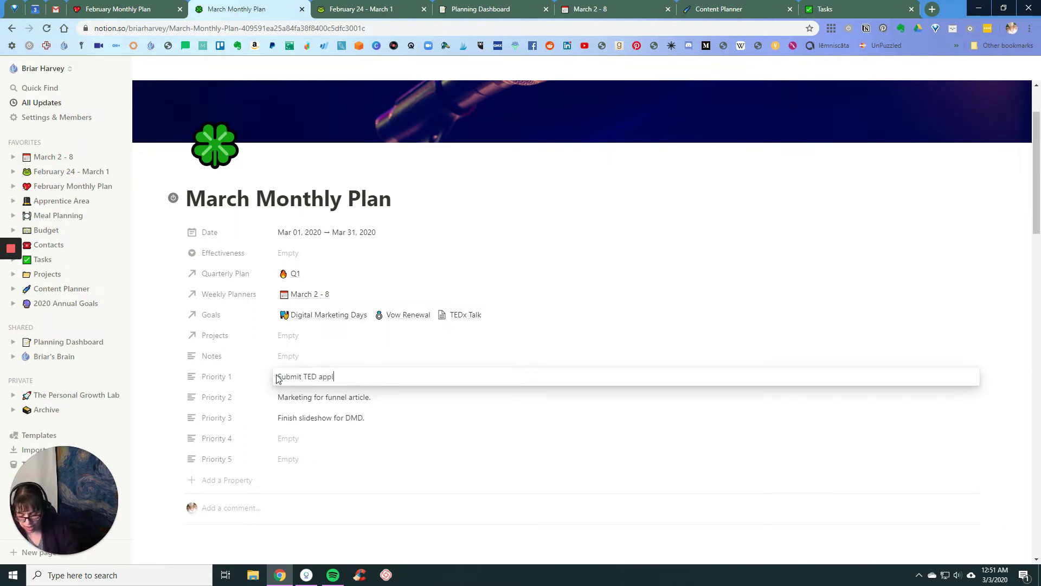
text(ication.)
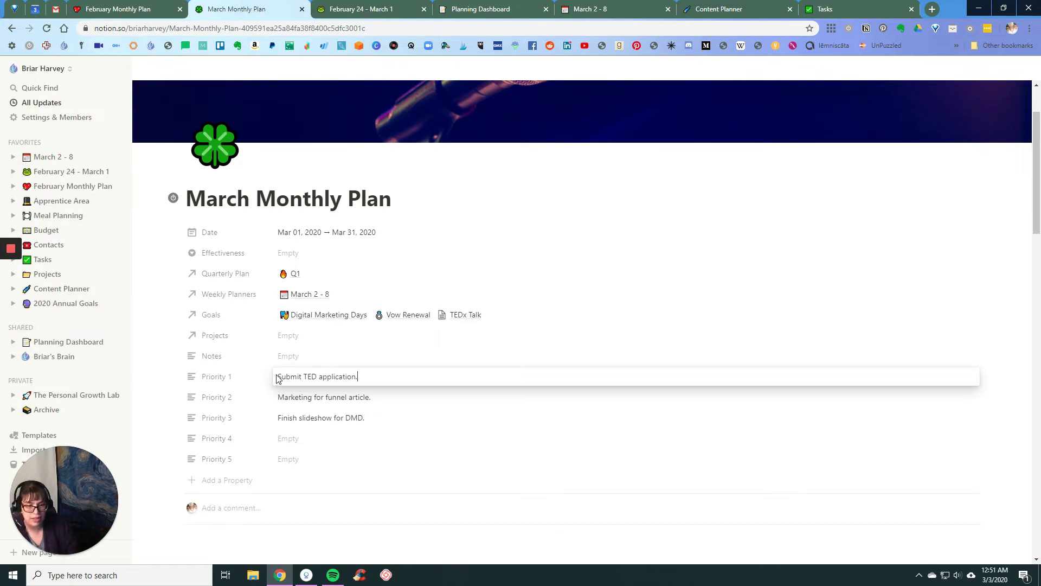
click(317, 376)
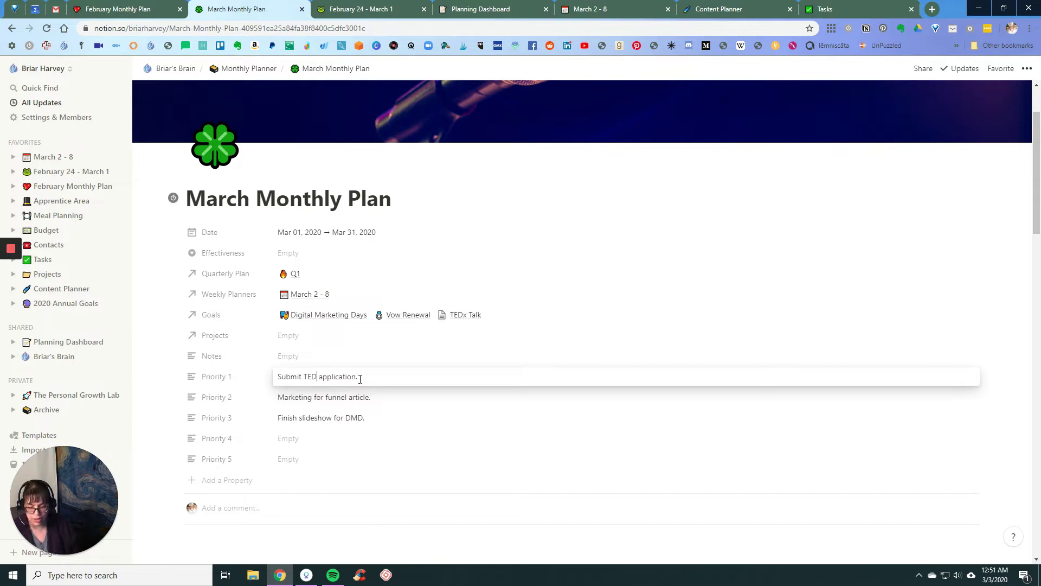
text(x)
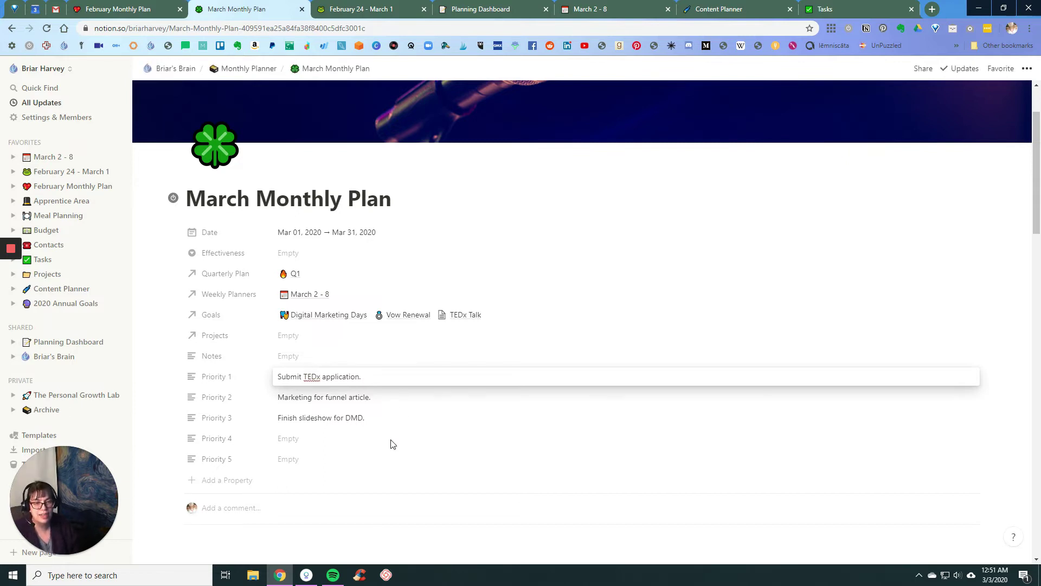
key(Escape)
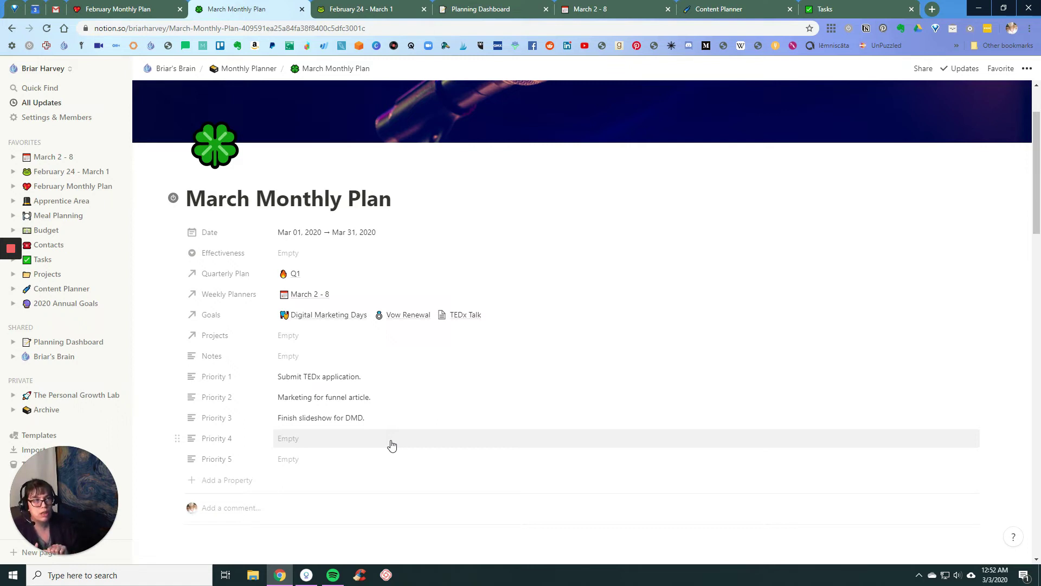
click(333, 442)
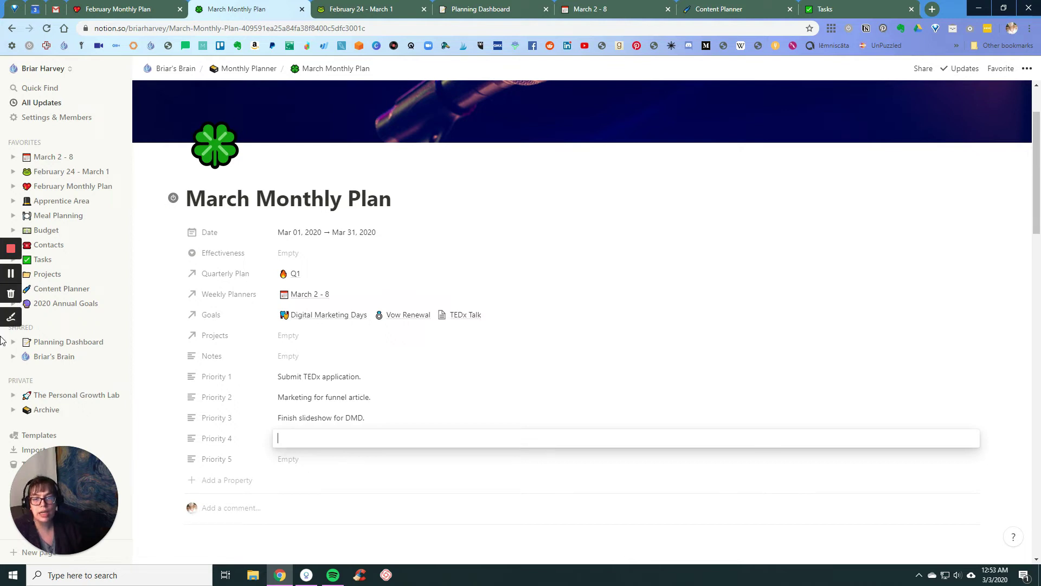
Step: Open Briar's Brain in a new tab and expand its Quarterly Planner's Q1 entry as a full page
click(52, 361)
middle_click(55, 361)
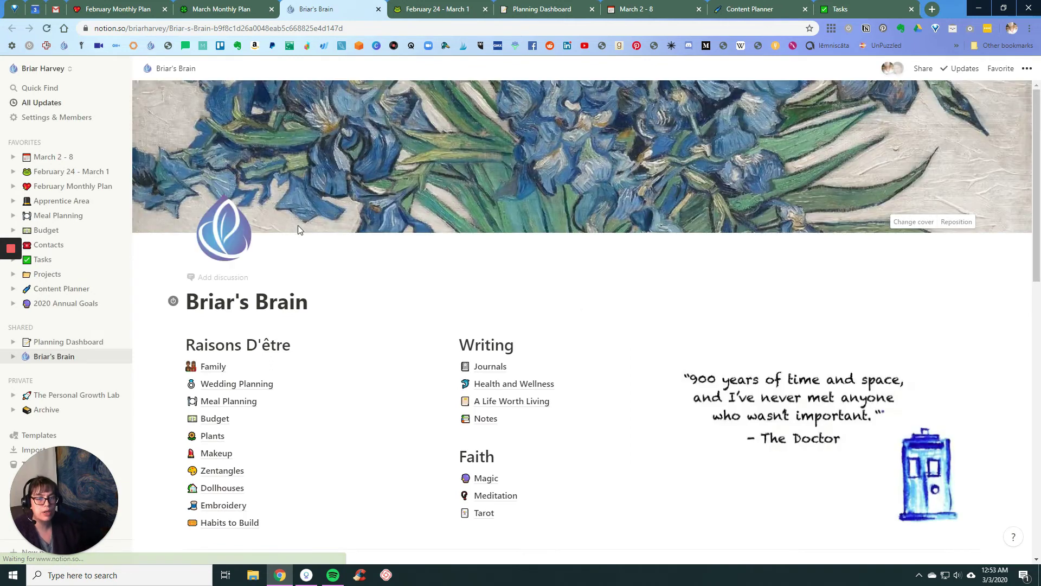
scroll(402, 269, down, 6)
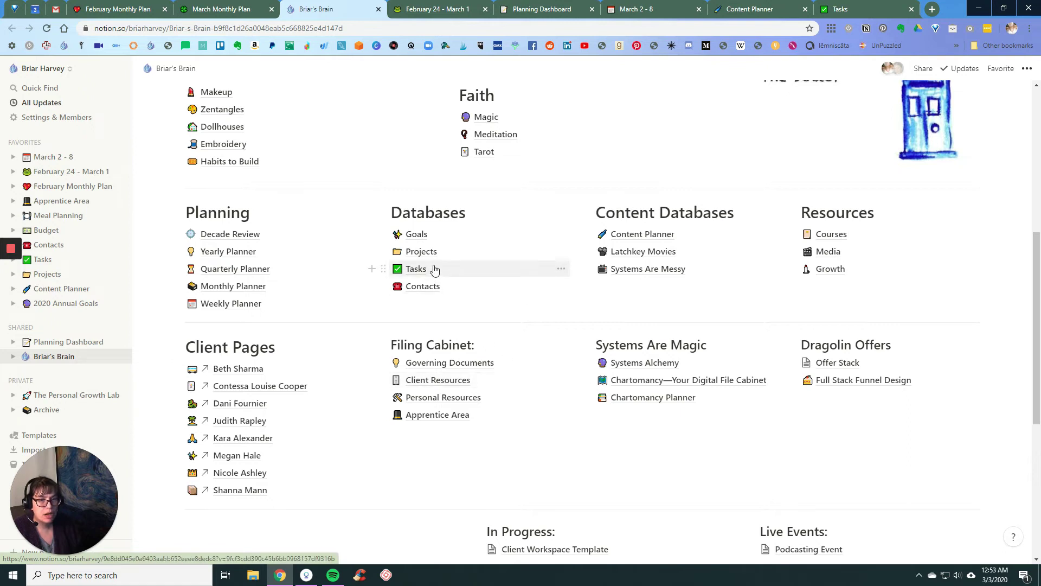
click(254, 269)
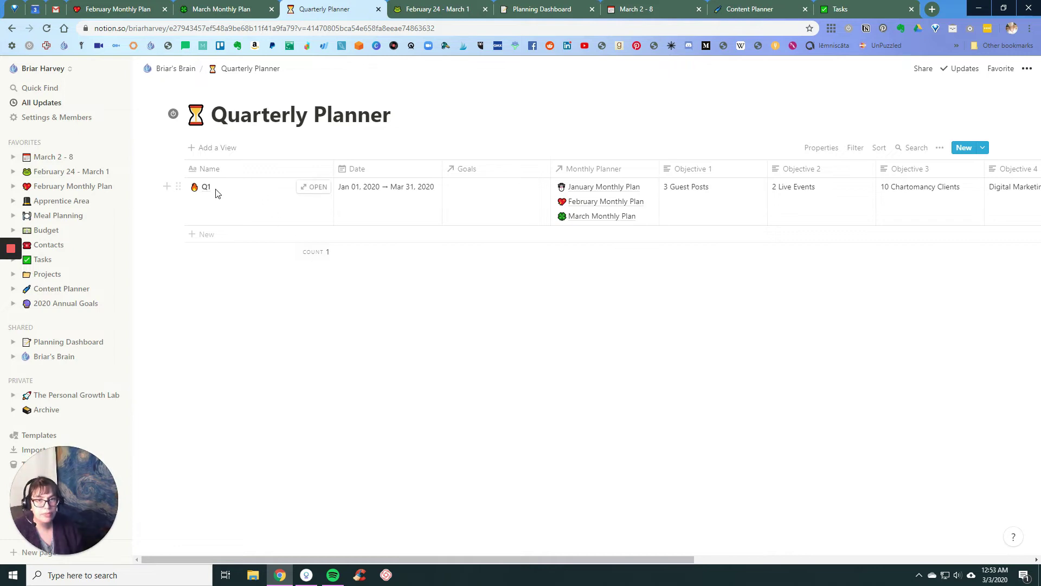
click(318, 193)
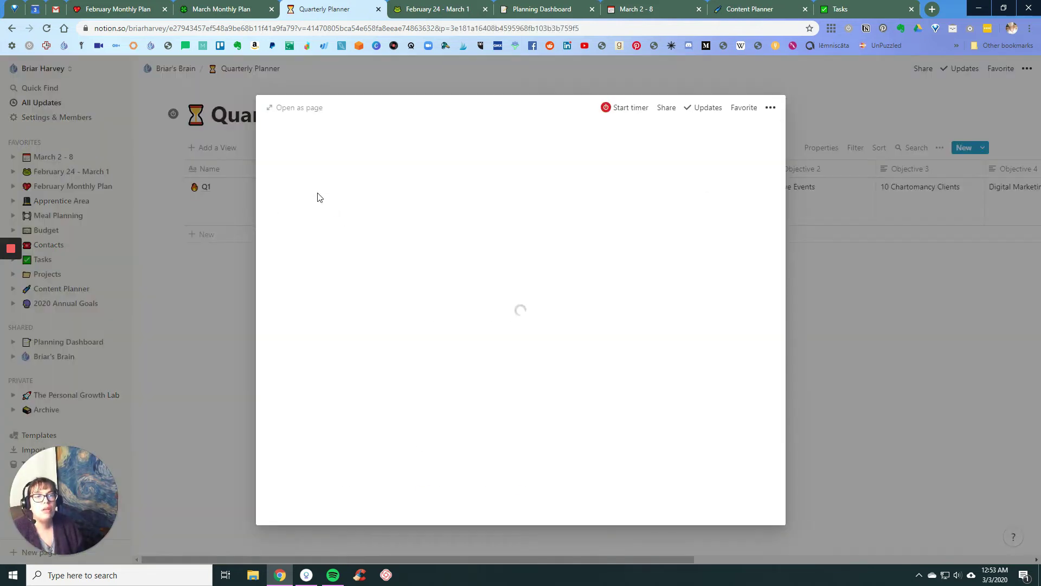
click(294, 108)
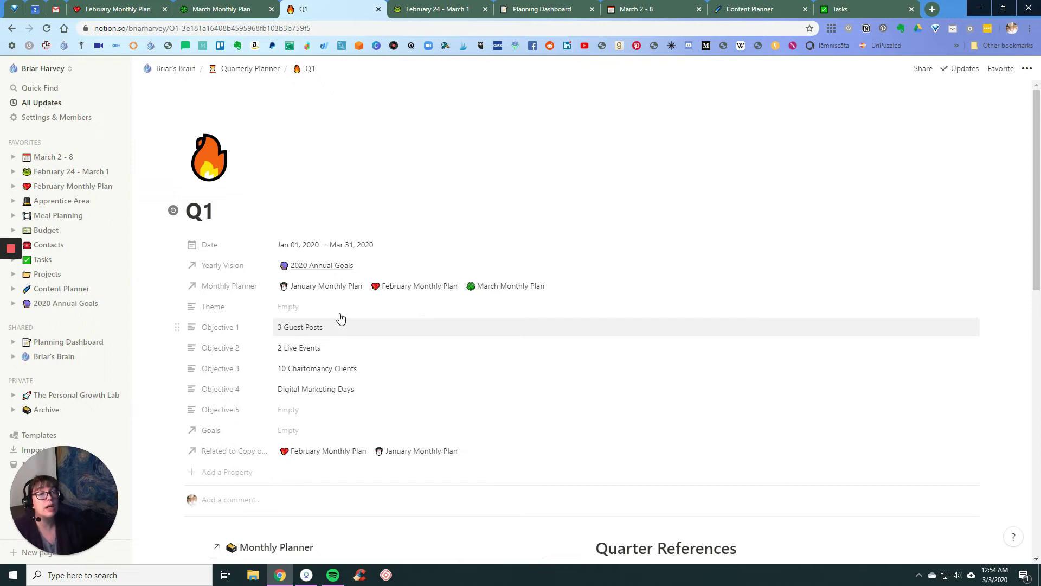
Step: Set Priority 4 to 'Guest publication.' after checking the Q1 quarterly page
click(206, 4)
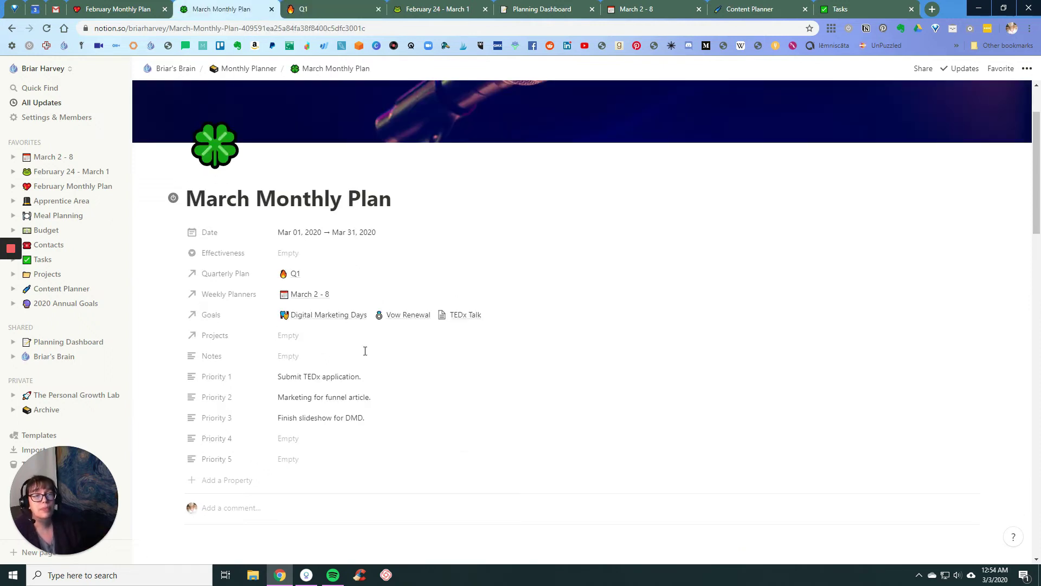
click(326, 442)
text(Guest pub)
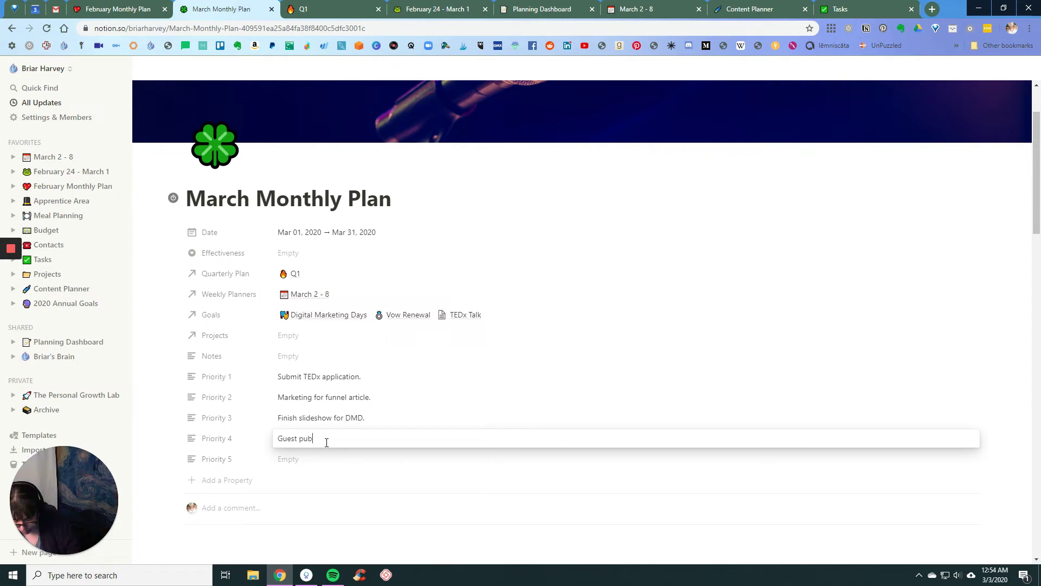
text(lication.)
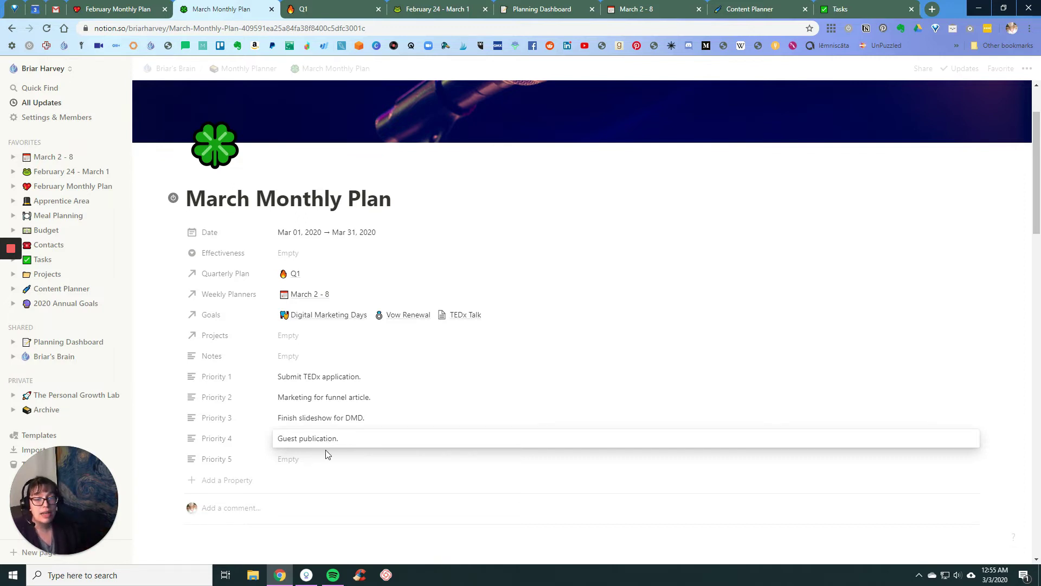
click(337, 6)
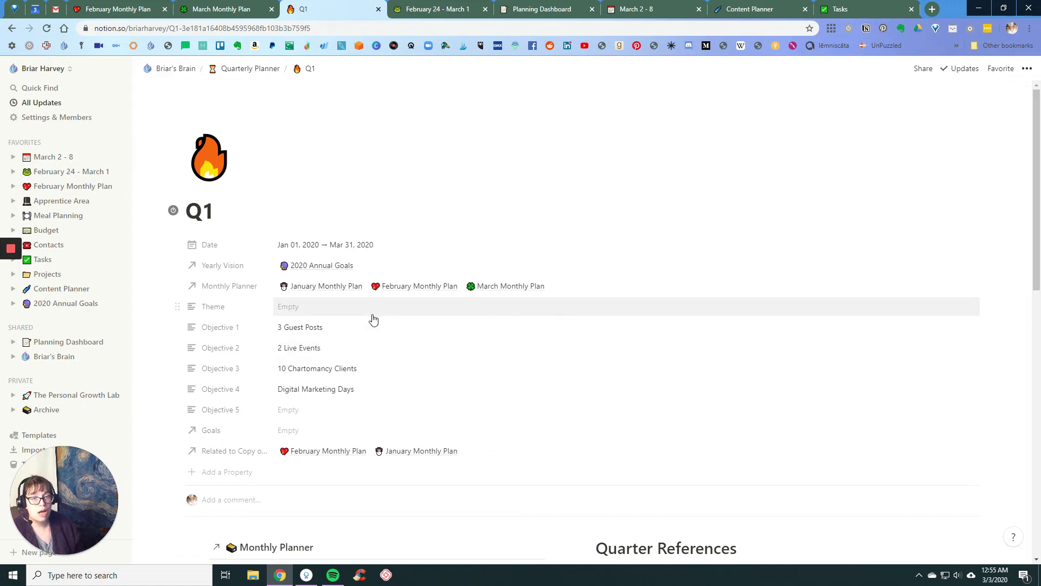
click(228, 9)
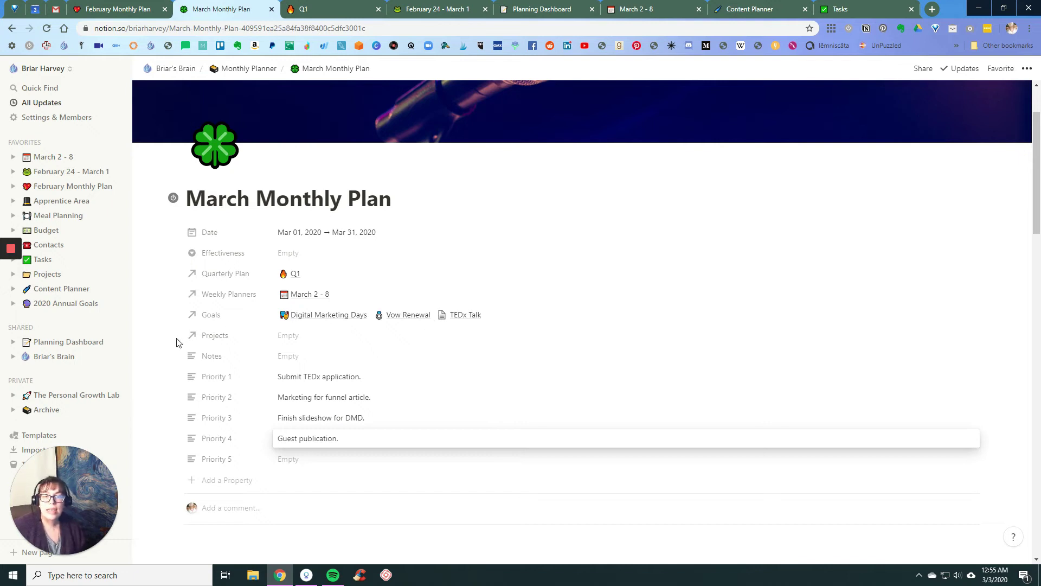
Step: Fill in Priority 5 as 'Coffee dates.'
click(144, 411)
click(304, 458)
text(Coffee )
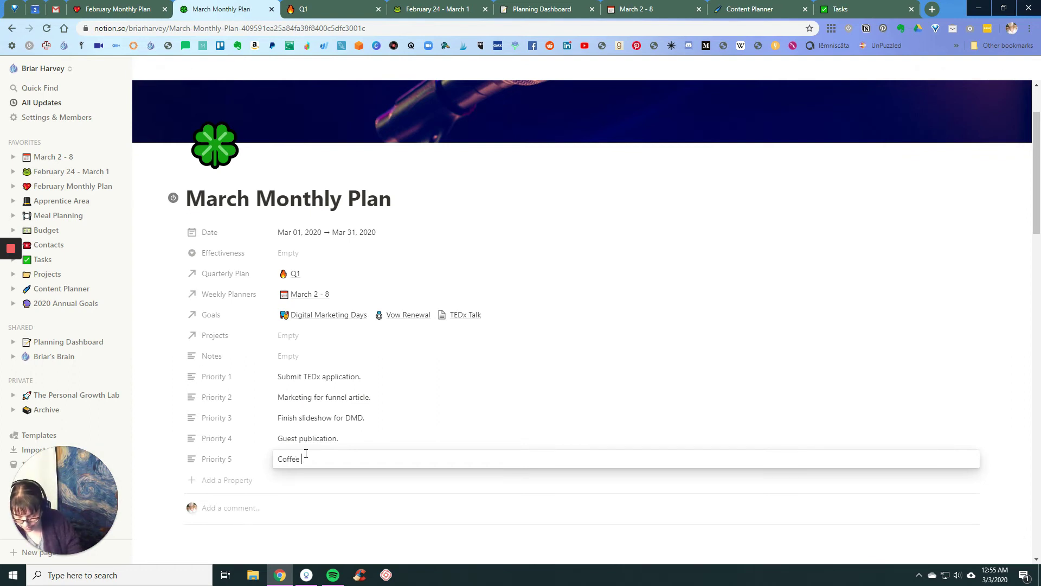
text(dates.)
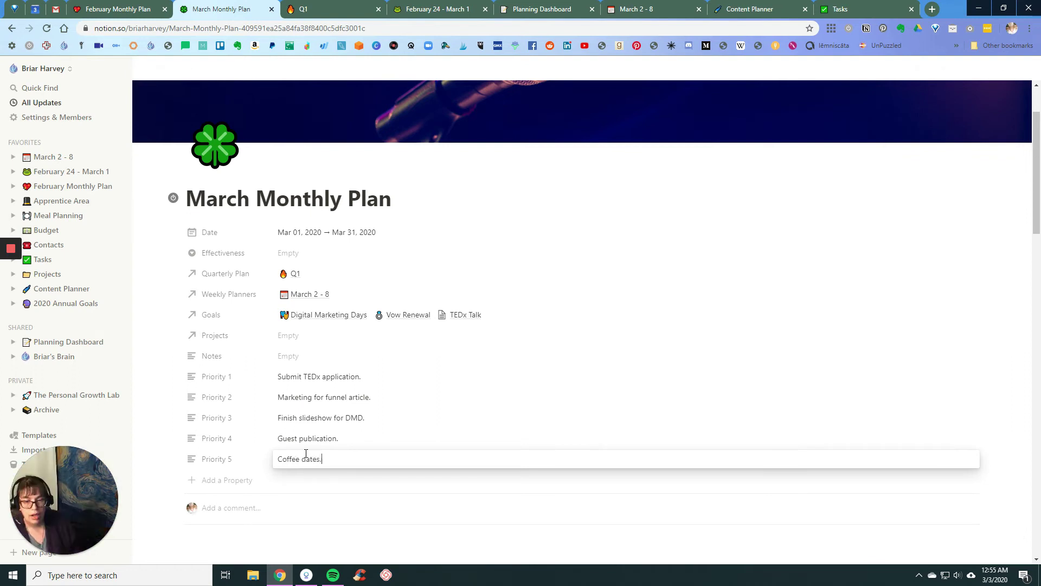
Step: Under Schedule Coffee Dates, insert an @-mention of the contact's page as the first sub-to-do
click(168, 439)
scroll(179, 435, down, 10)
scroll(179, 435, down, 15)
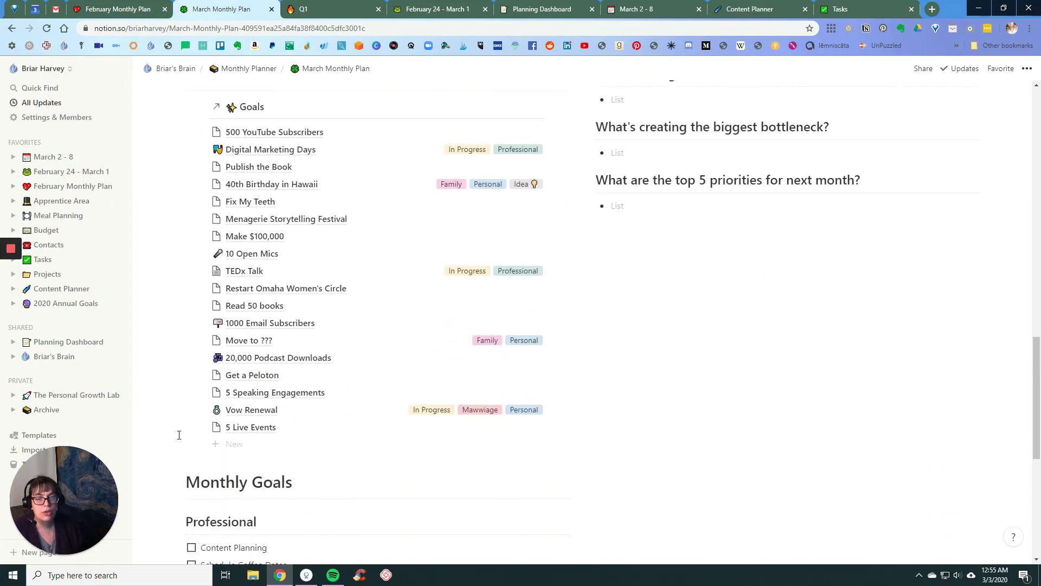
scroll(179, 435, up, 3)
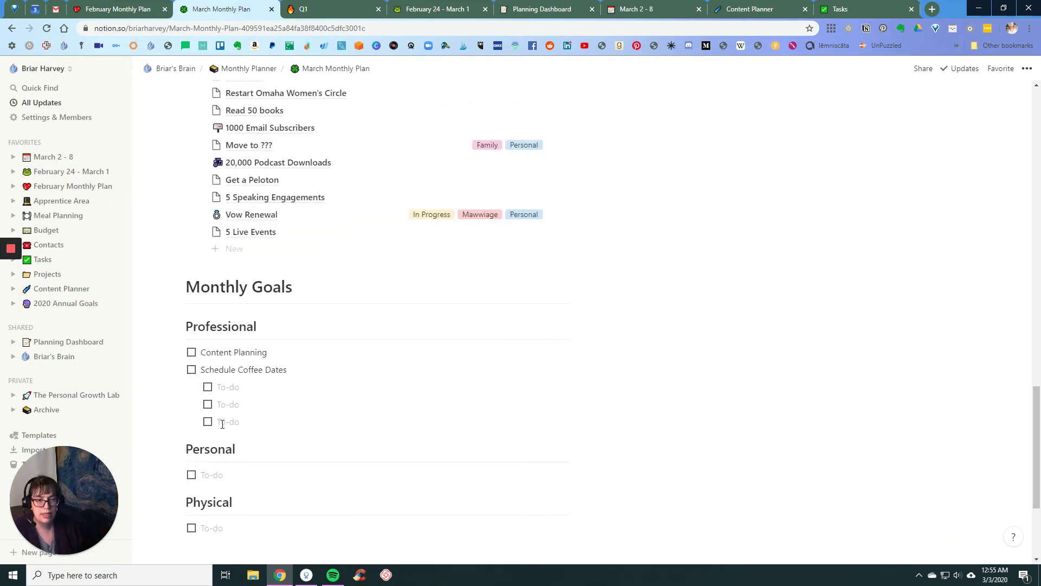
click(263, 384)
text(BC C)
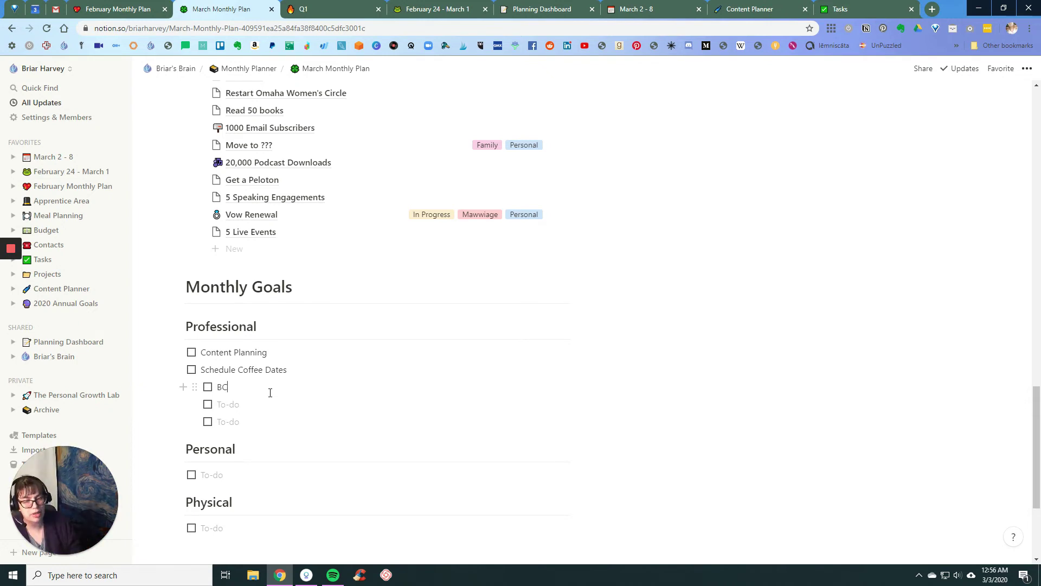
key(BackSpace)
key(BackSpace)
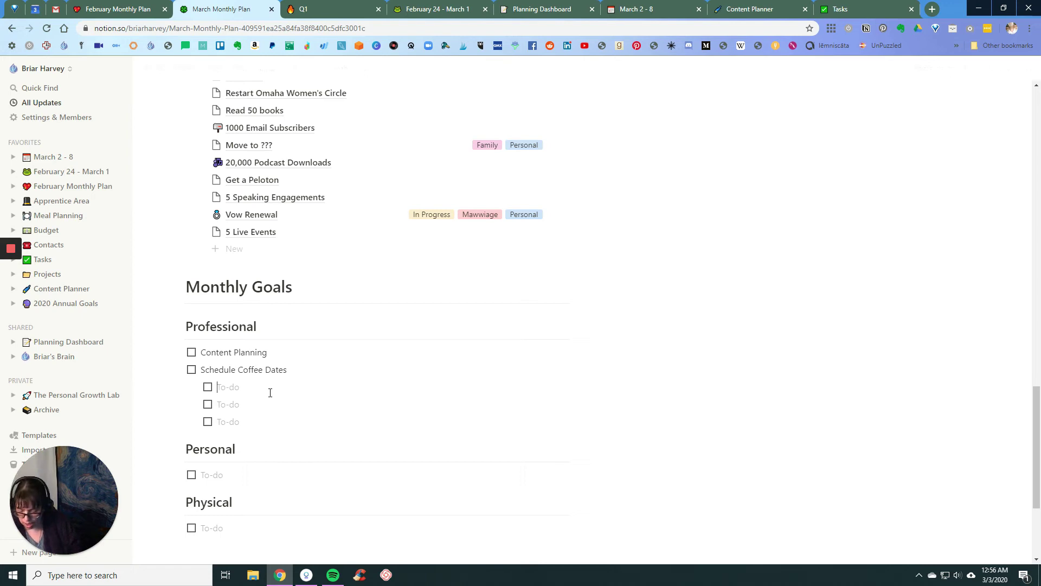
text(@bc)
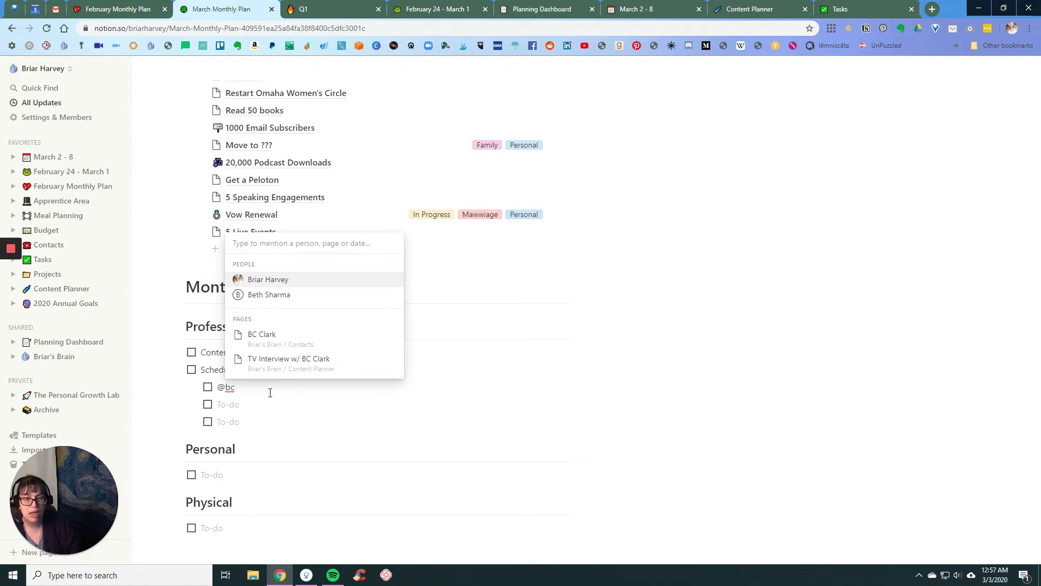
key(Down)
key(Down)
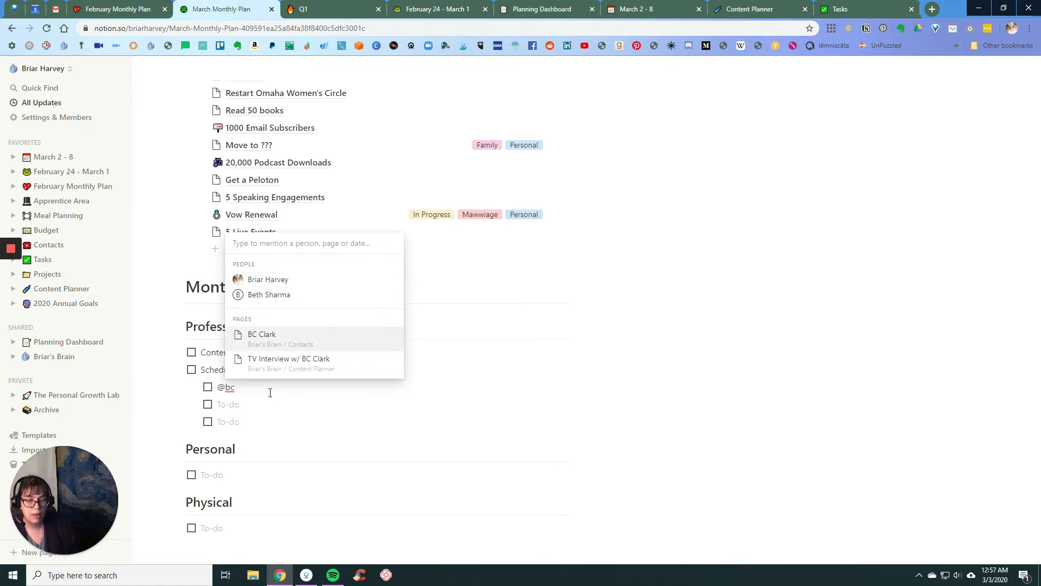
key(Return)
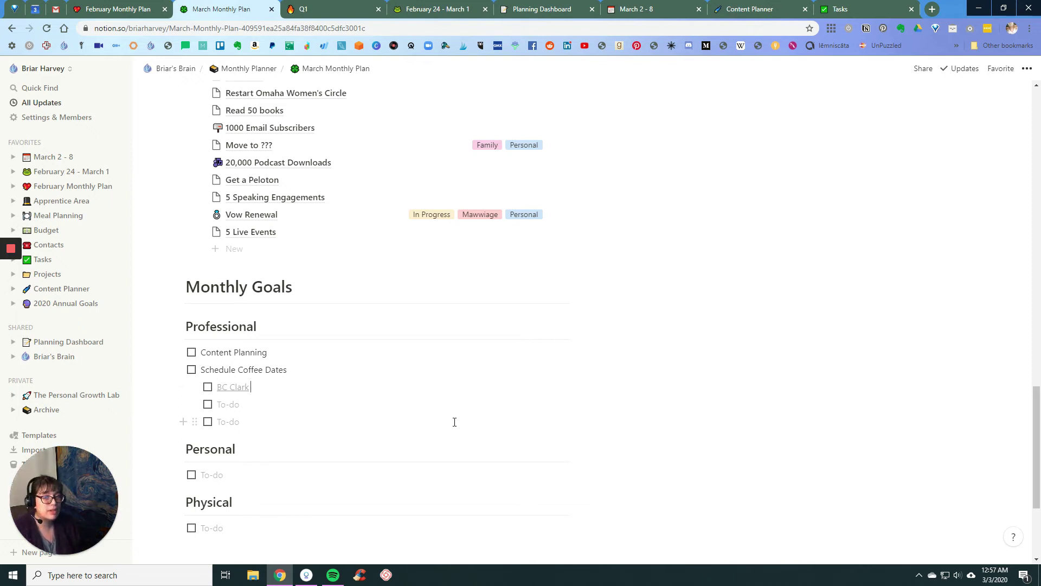
Step: Scroll through the March Monthly Plan to review its priorities and Weekly Plans list
scroll(454, 422, up, 2)
scroll(454, 423, up, 20)
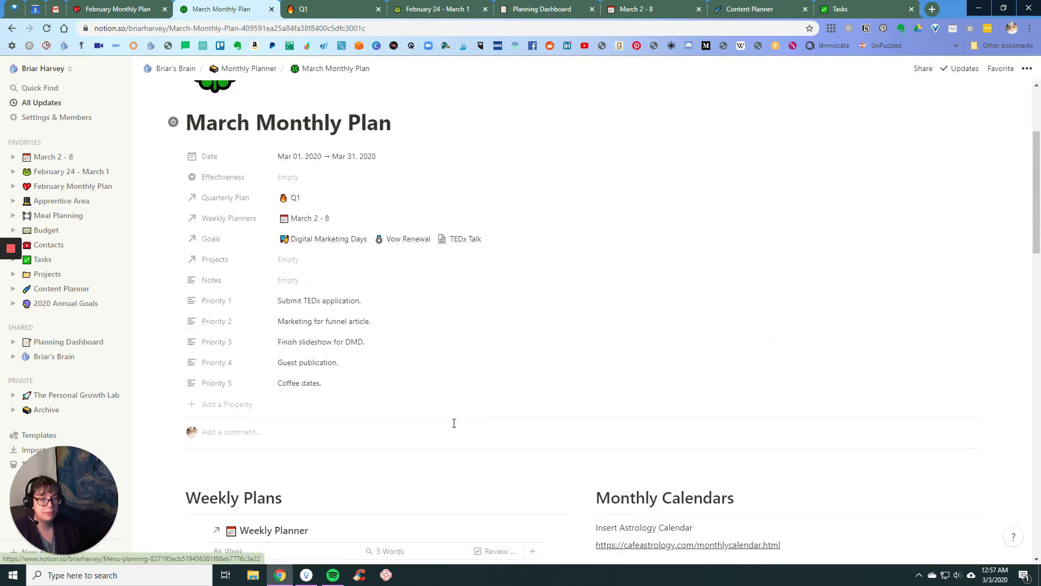
scroll(445, 410, up, 2)
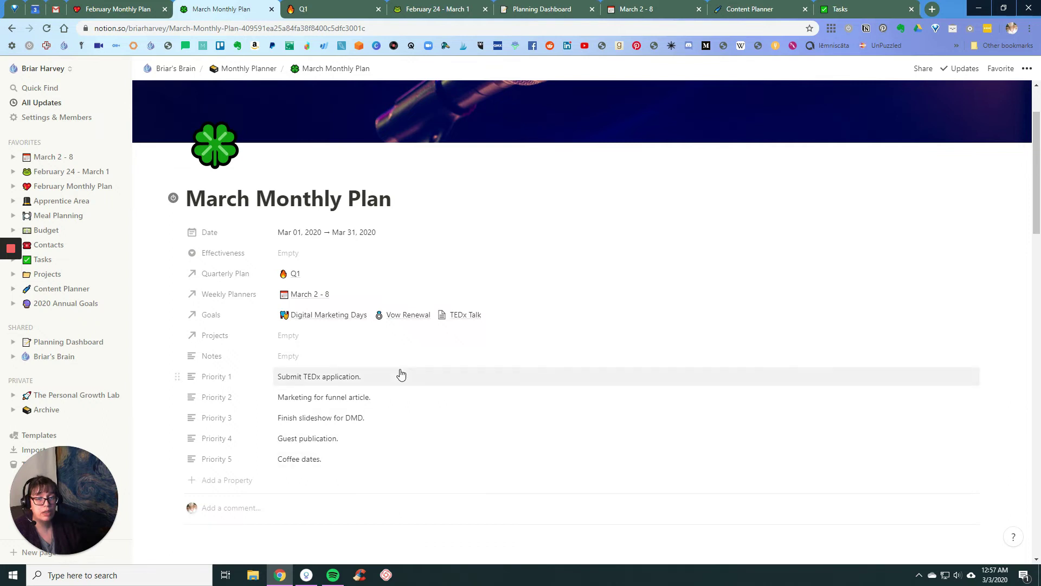
scroll(401, 375, down, 7)
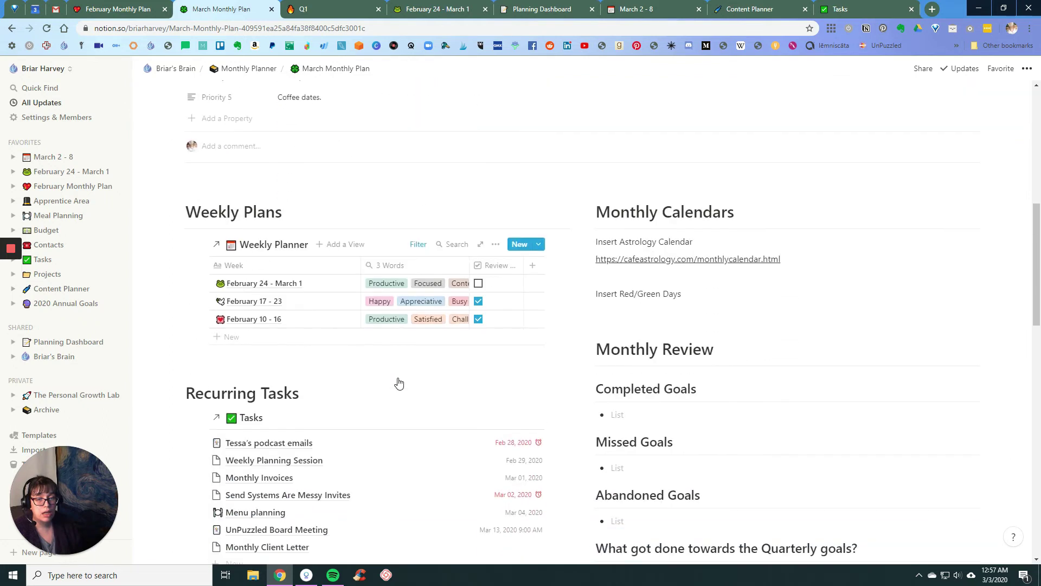
scroll(399, 378, down, 3)
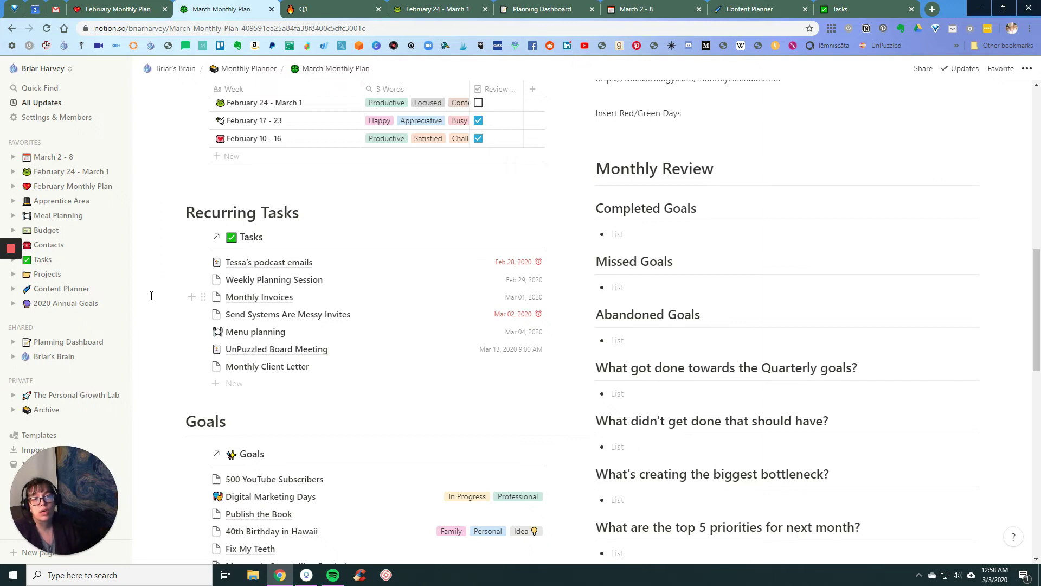
scroll(151, 296, up, 3)
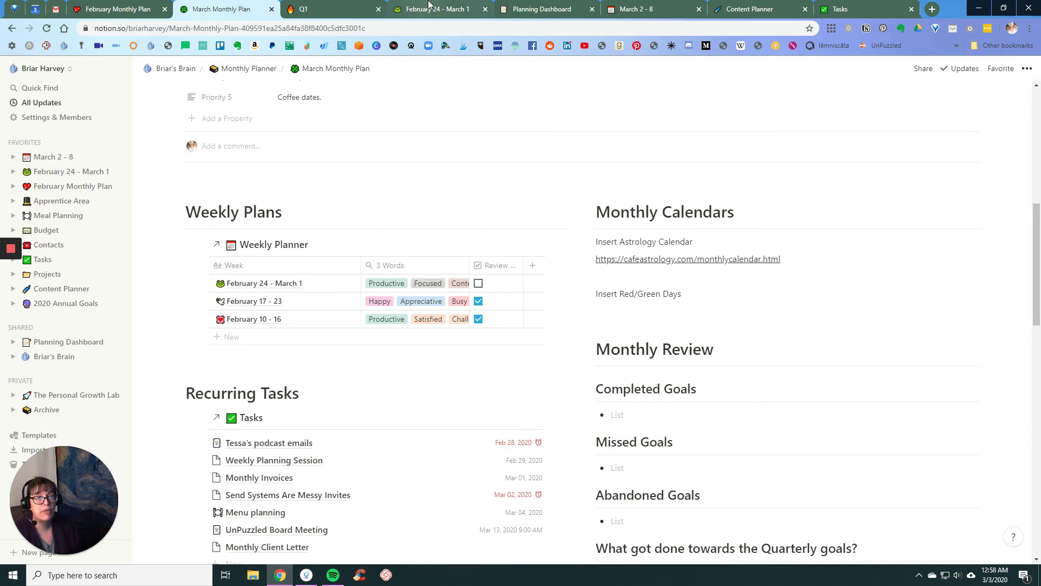
Step: Give the March 2 - 8 page the date range Mar 02 → Mar 08, 2020
click(635, 8)
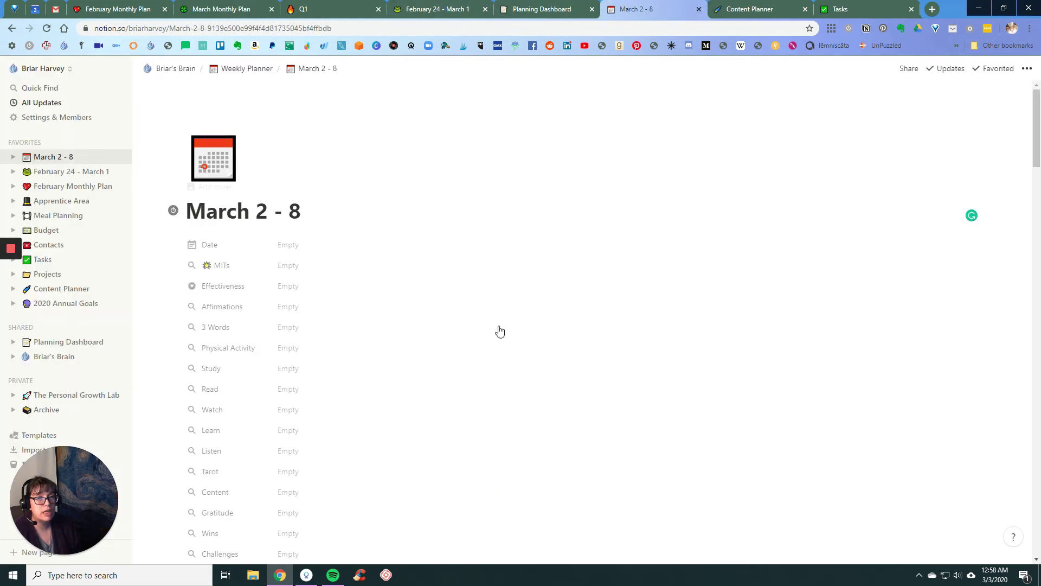
click(297, 242)
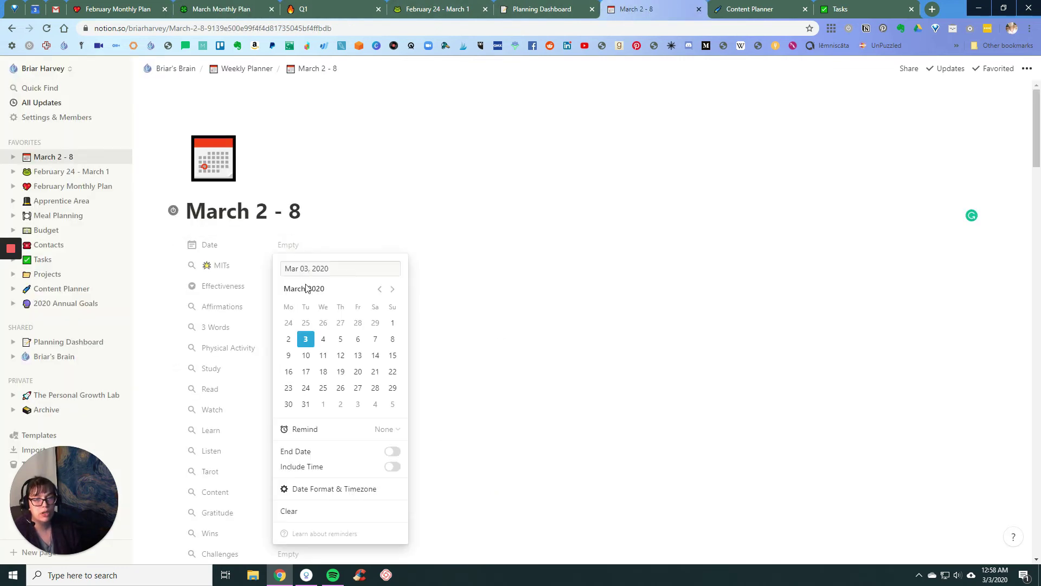
click(289, 339)
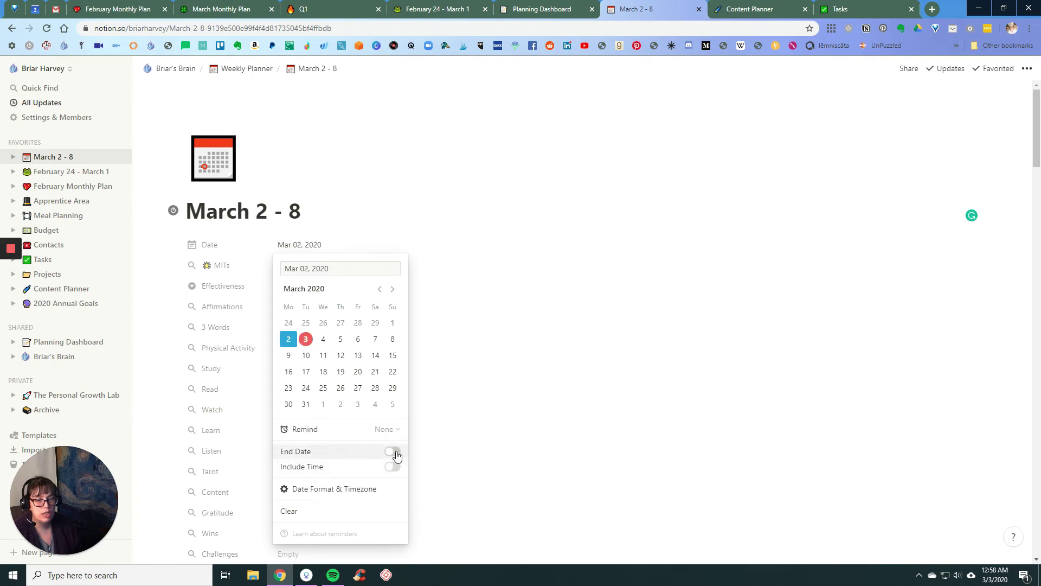
click(392, 452)
click(394, 343)
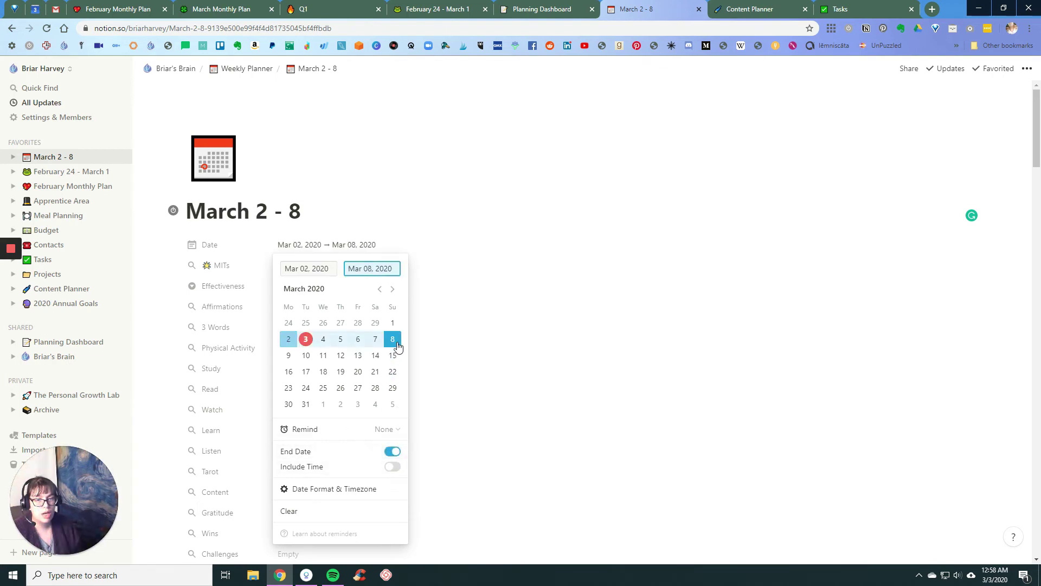
click(480, 326)
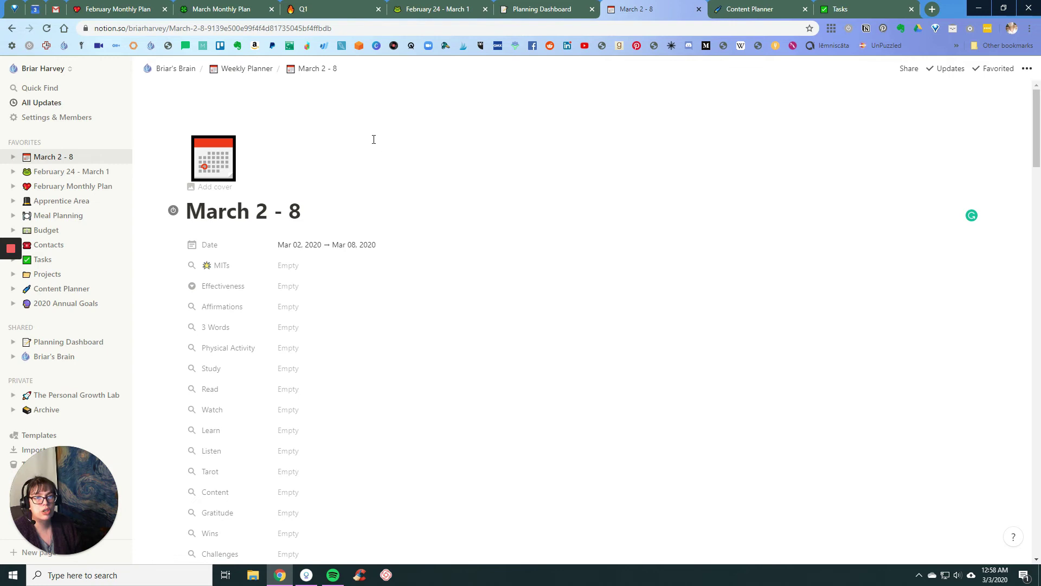
click(218, 10)
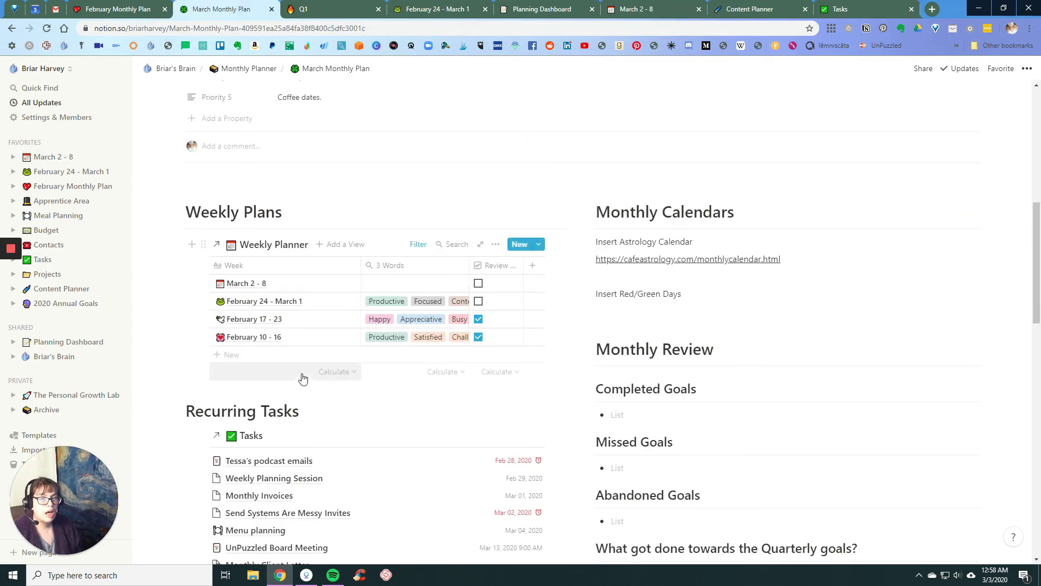
scroll(172, 372, down, 3)
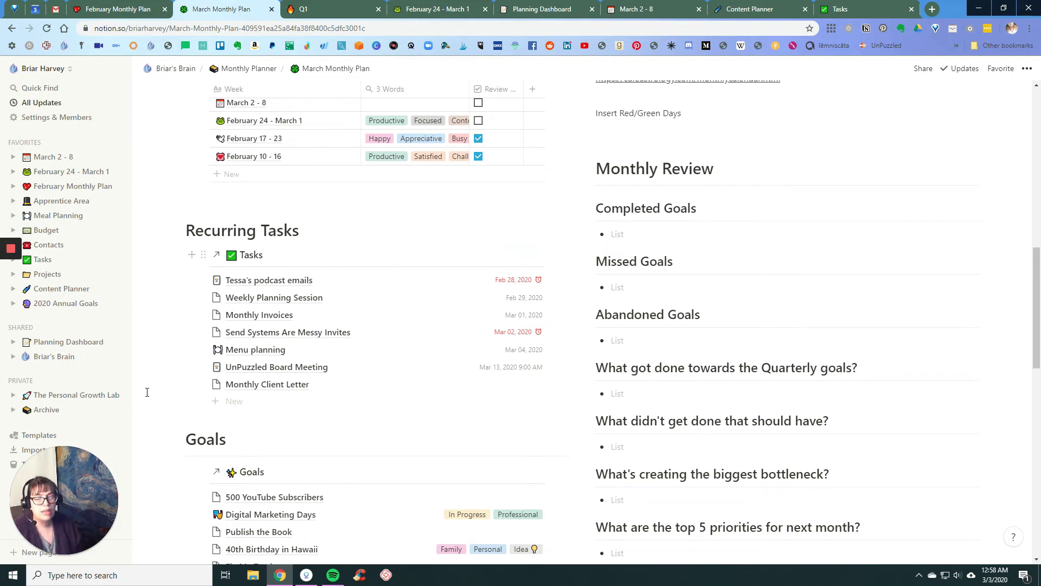
scroll(147, 392, down, 3)
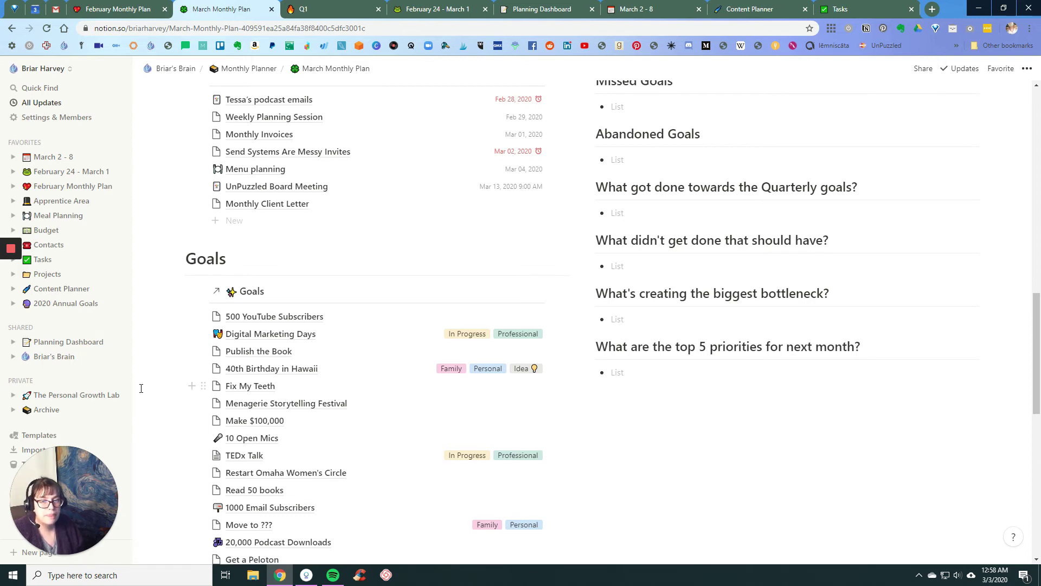
scroll(141, 388, down, 3)
scroll(139, 386, down, 2)
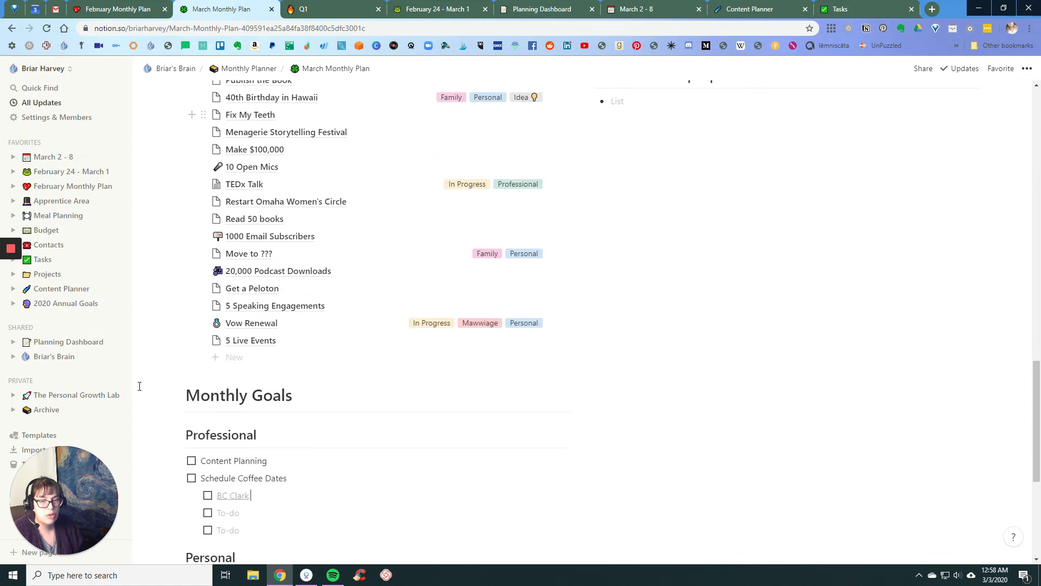
scroll(139, 386, down, 4)
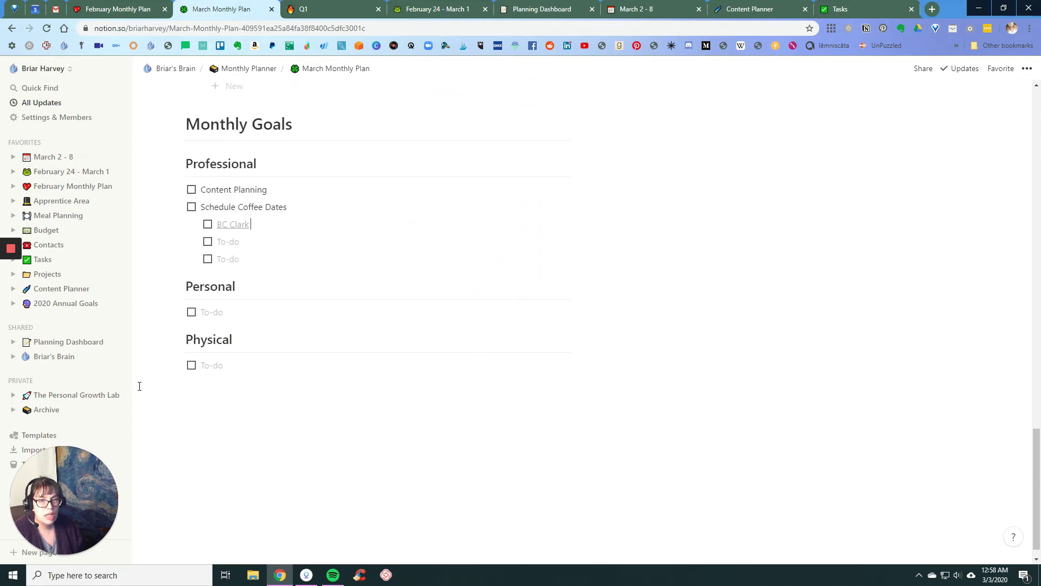
scroll(982, 319, up, 20)
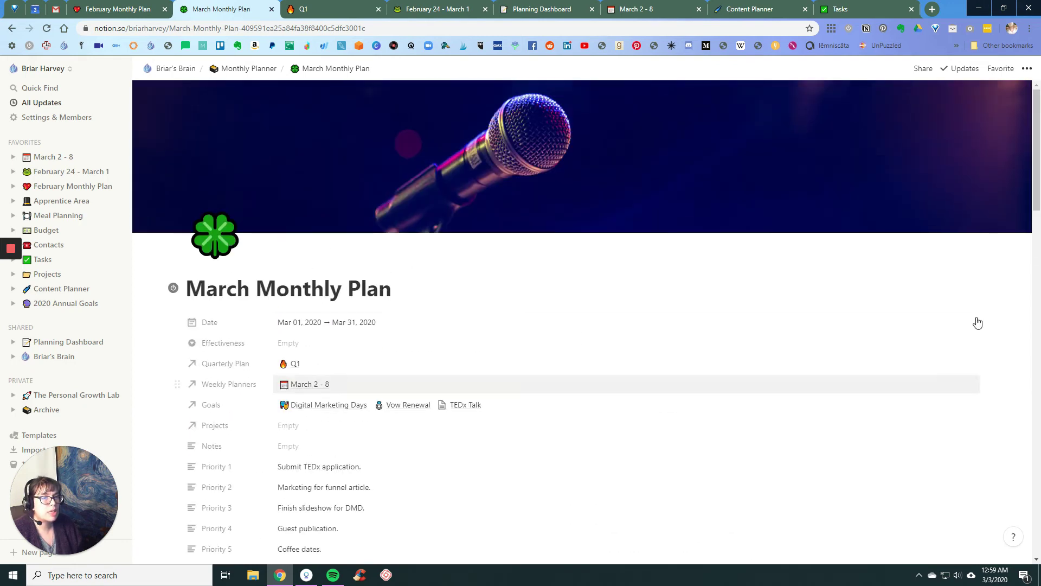
scroll(975, 322, down, 5)
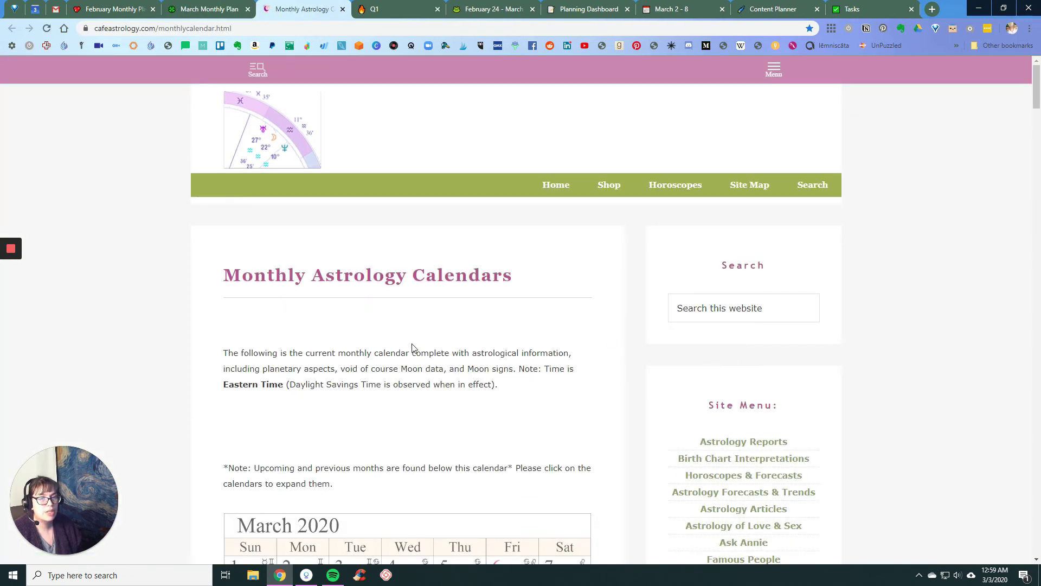
Step: Copy the March 2020 monthly astrology calendar image from Cafe Astrology
scroll(573, 339, down, 6)
right_click(460, 312)
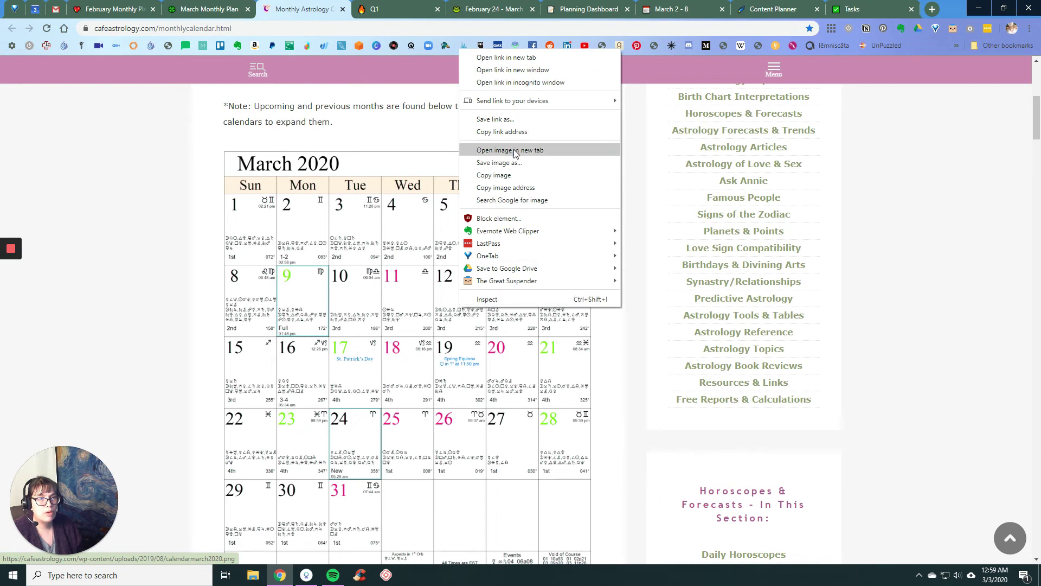
click(495, 175)
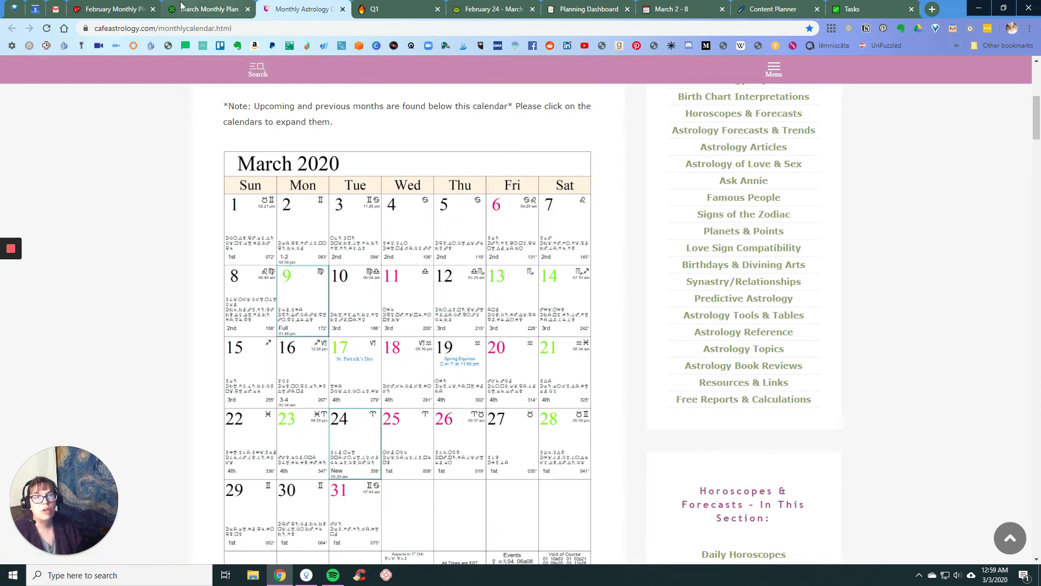
Step: Paste the astrology calendar below the link and delete the 'Insert Astrology Calendar' placeholder
click(181, 9)
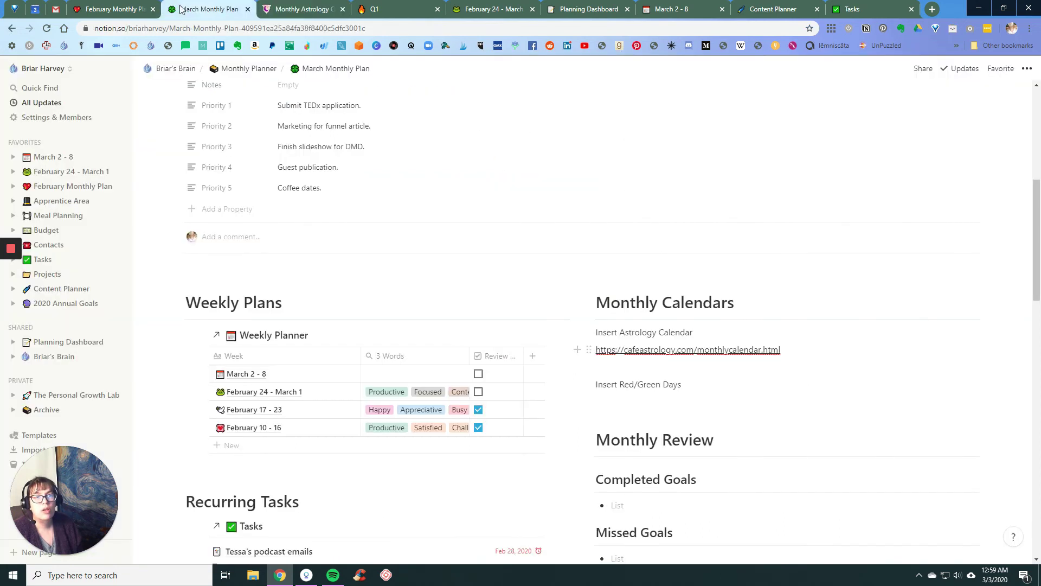
click(627, 371)
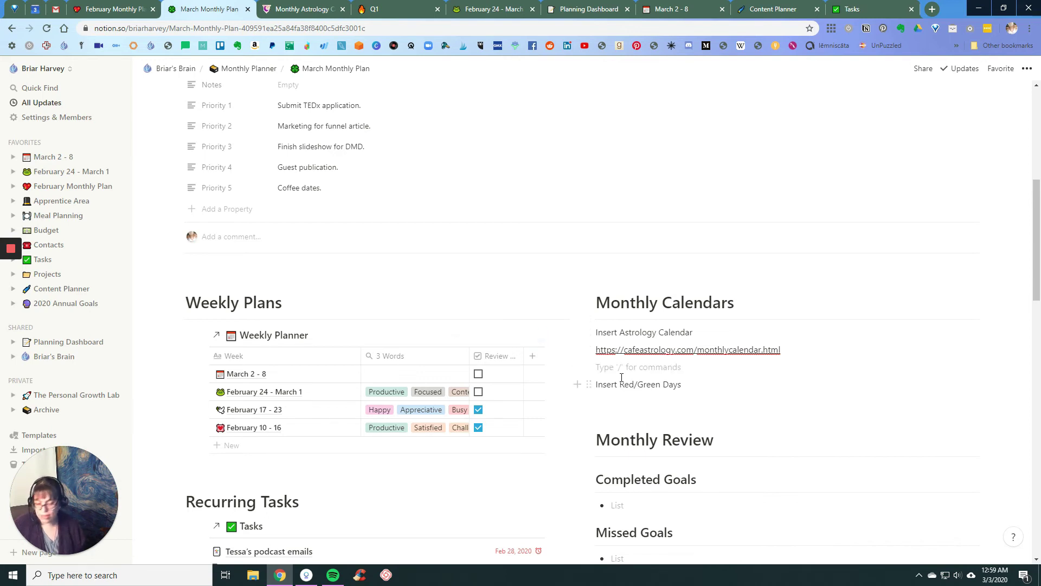
key(ctrl+v)
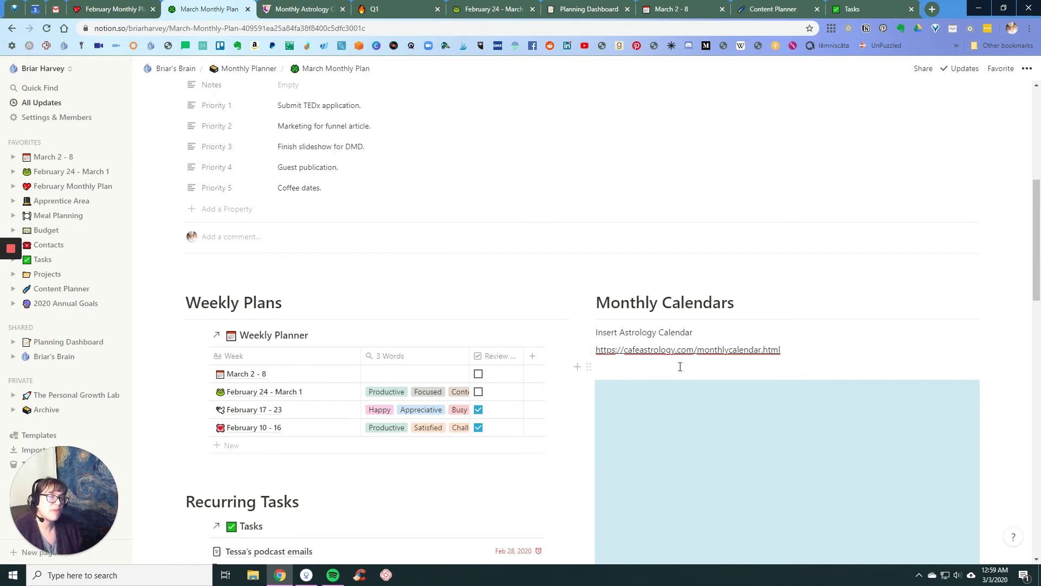
drag(699, 327, 589, 328)
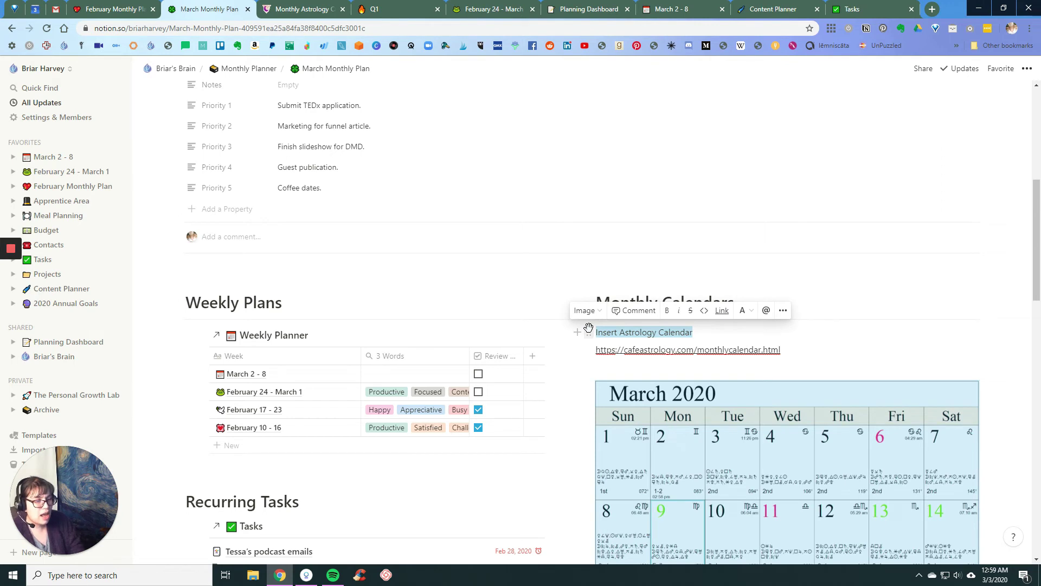
key(BackSpace)
key(BackSpace)
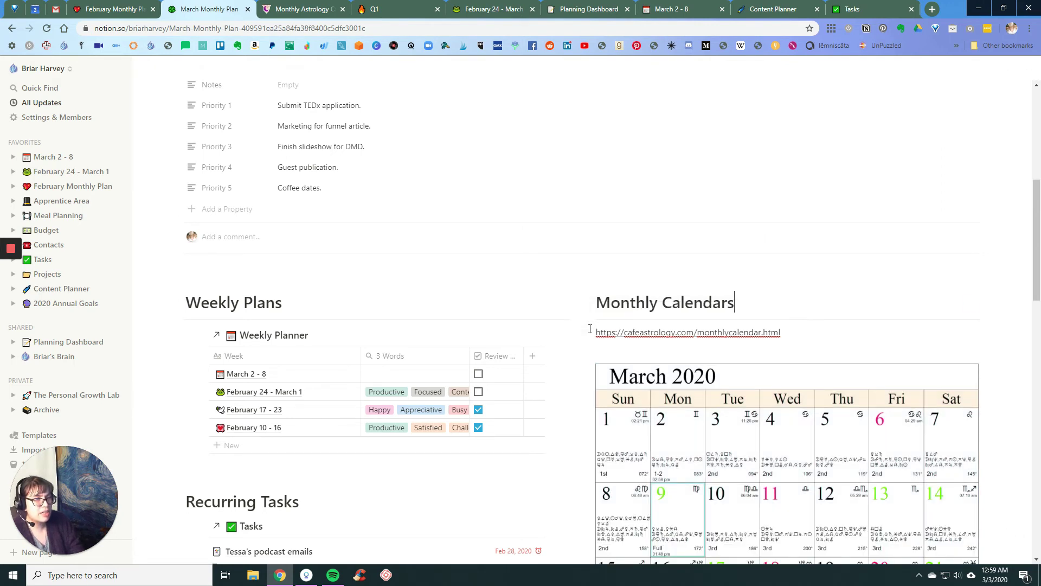
scroll(656, 410, down, 5)
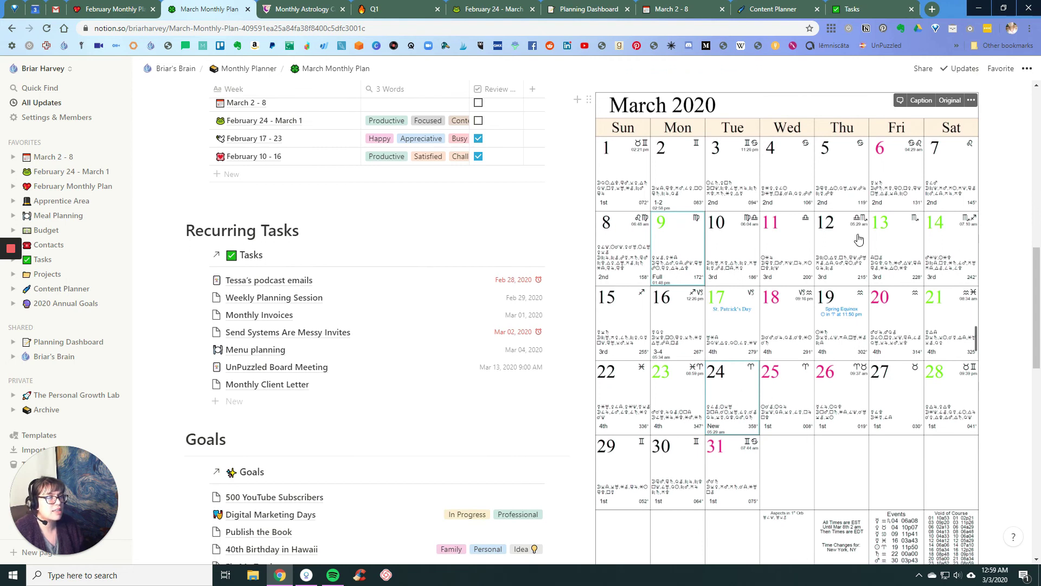
scroll(775, 355, down, 2)
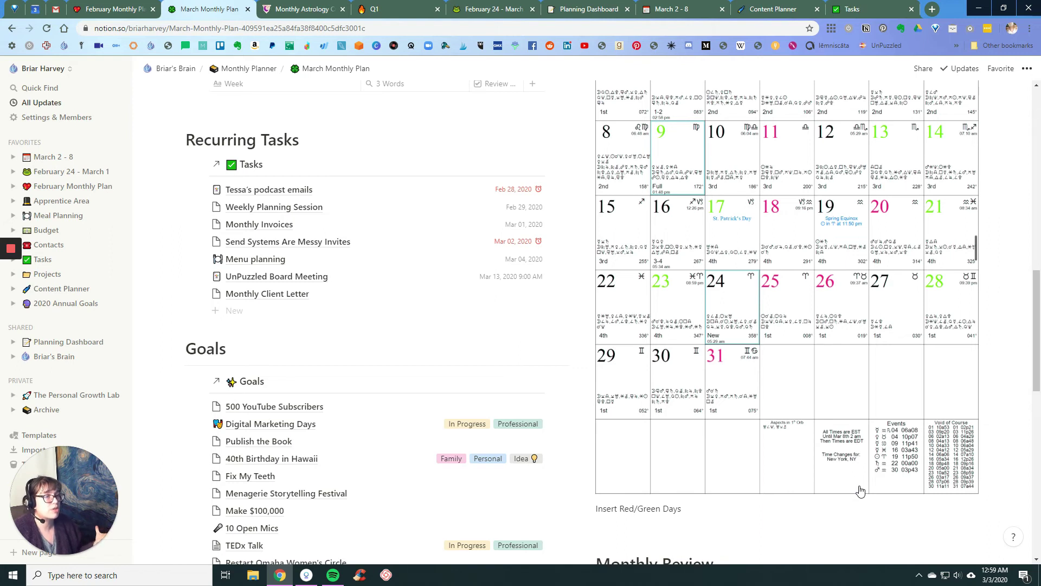
scroll(860, 491, up, 5)
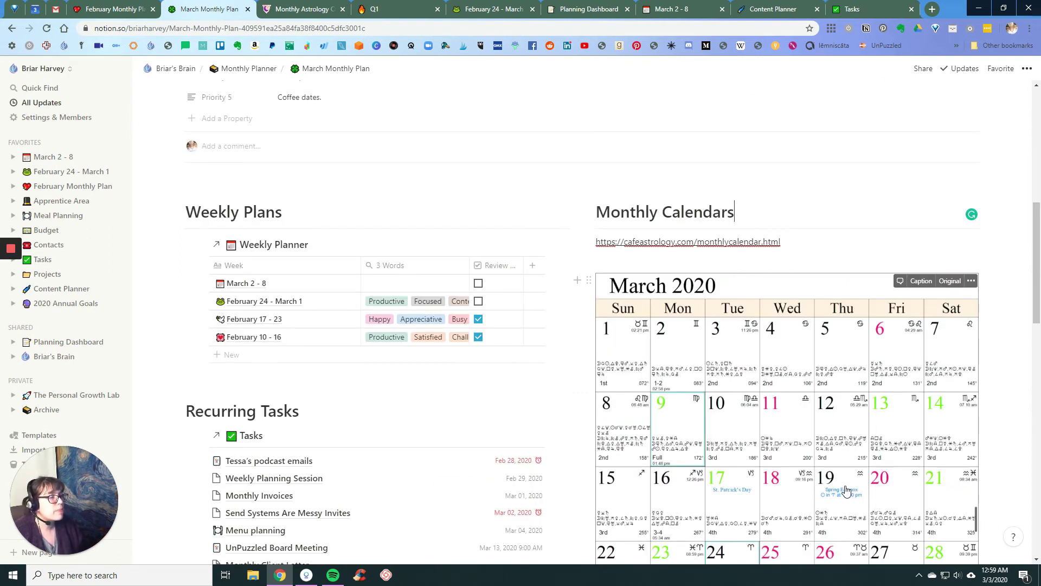
scroll(842, 491, down, 4)
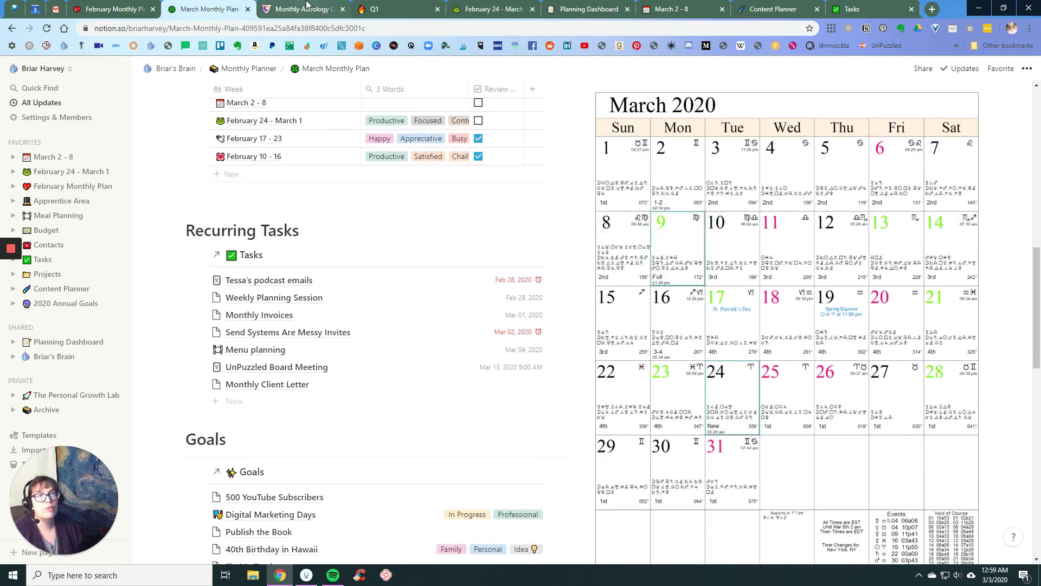
Step: Copy the Daily Sign Index red/green table image from Cafe Astrology
click(301, 9)
scroll(432, 337, down, 15)
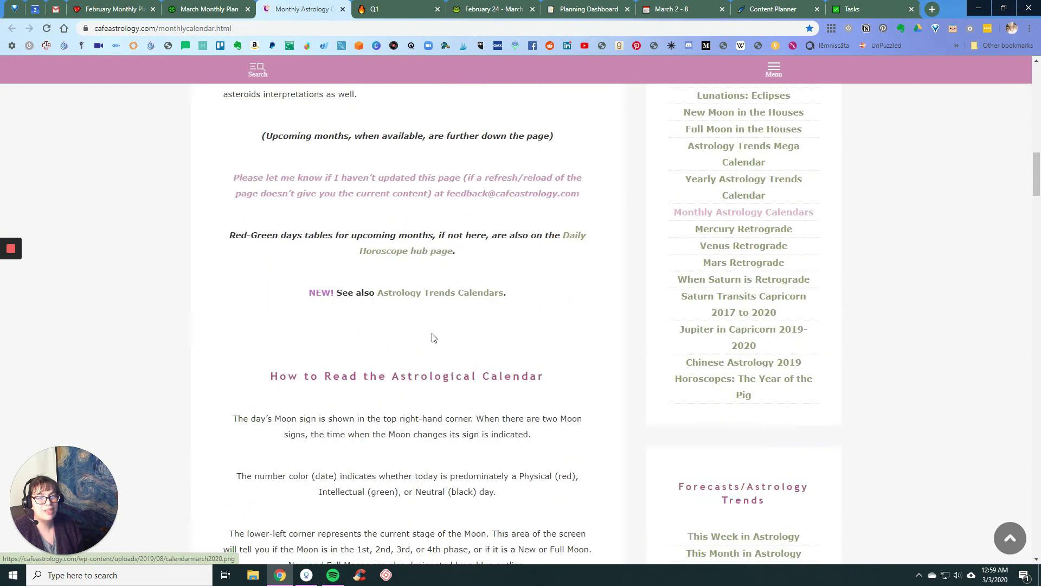
scroll(432, 337, down, 10)
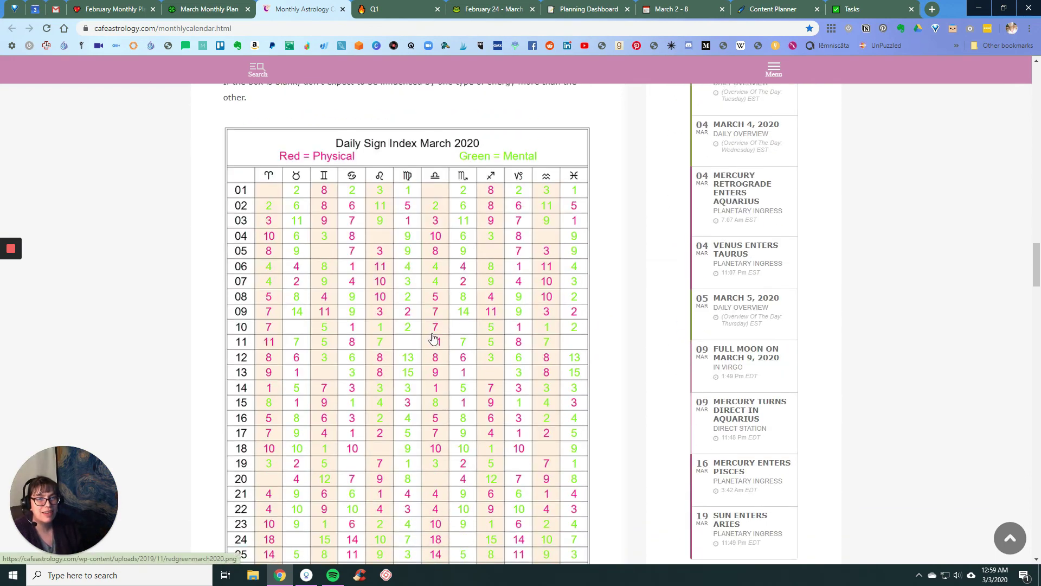
right_click(433, 338)
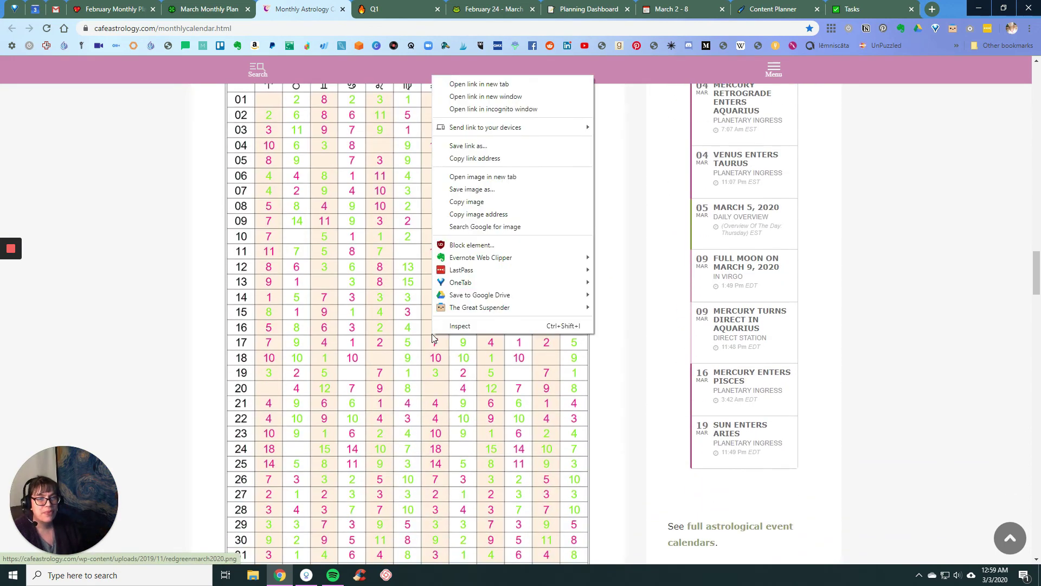
click(477, 202)
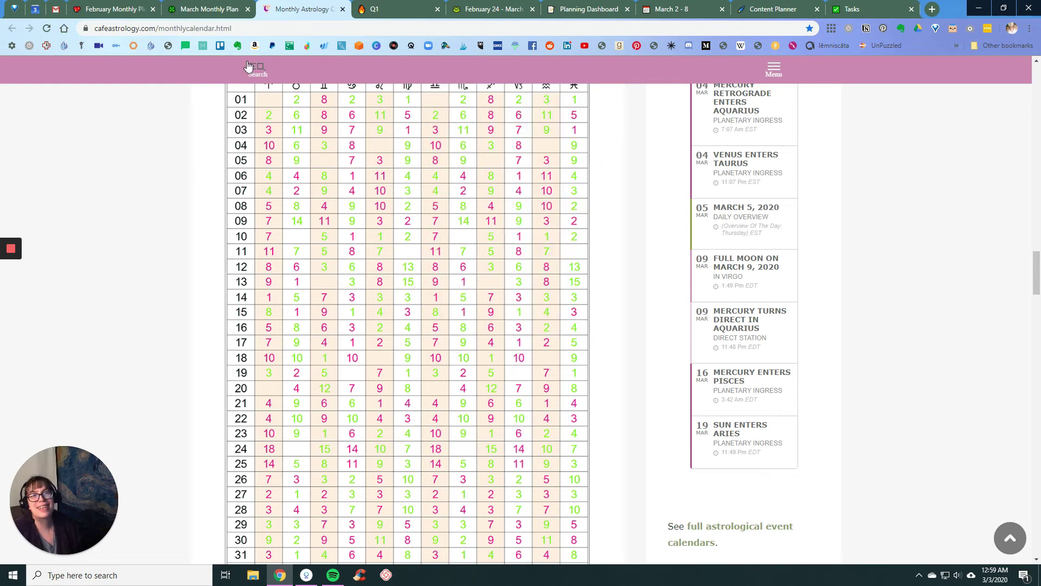
Step: Swap the 'Insert Red/Green Days' placeholder for the pasted Daily Sign Index March 2020 table
click(176, 5)
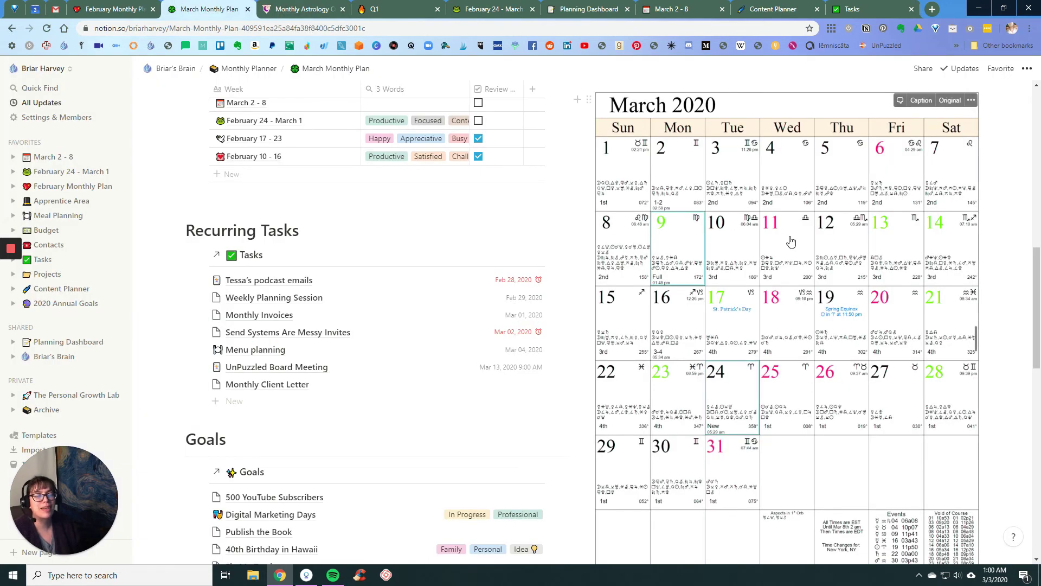
scroll(785, 241, down, 7)
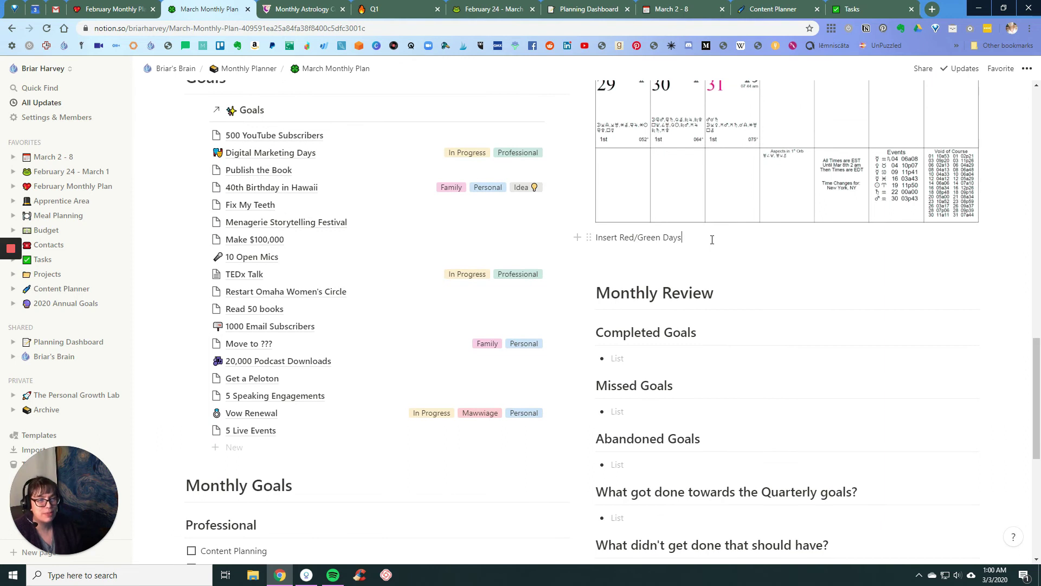
drag(681, 236, 585, 234)
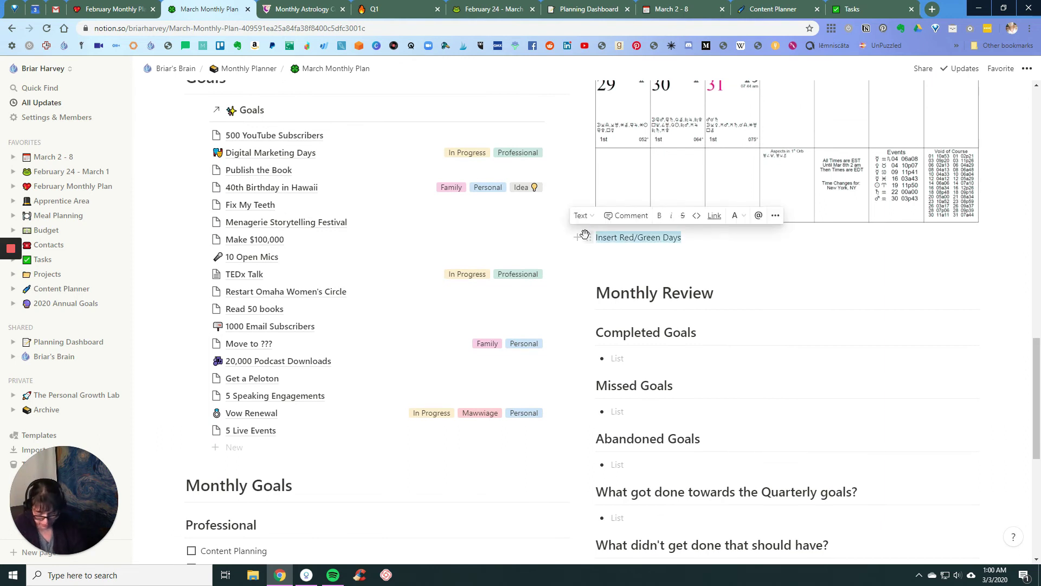
key(BackSpace)
key(ctrl+v)
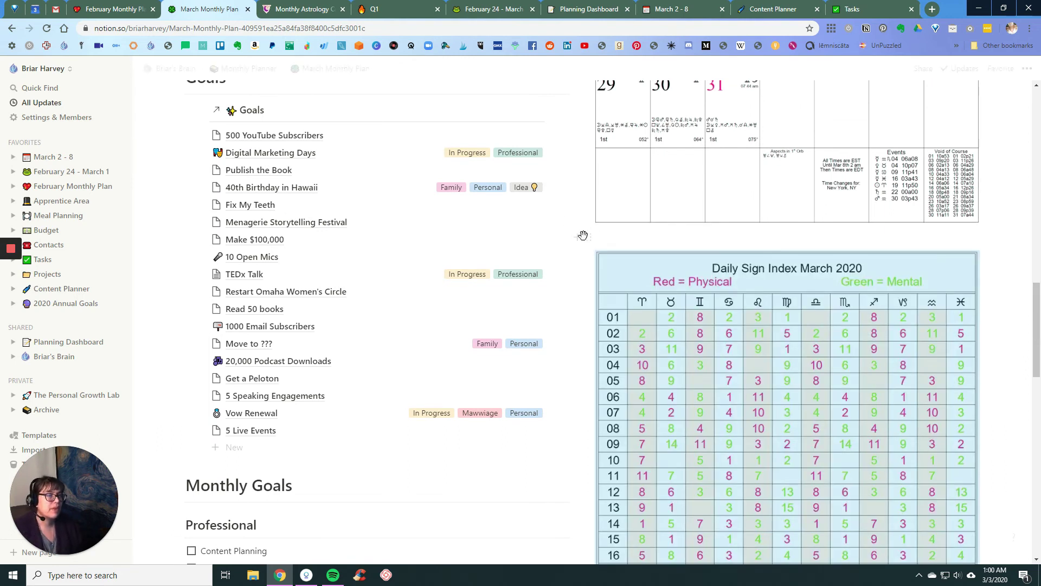
scroll(755, 280, down, 3)
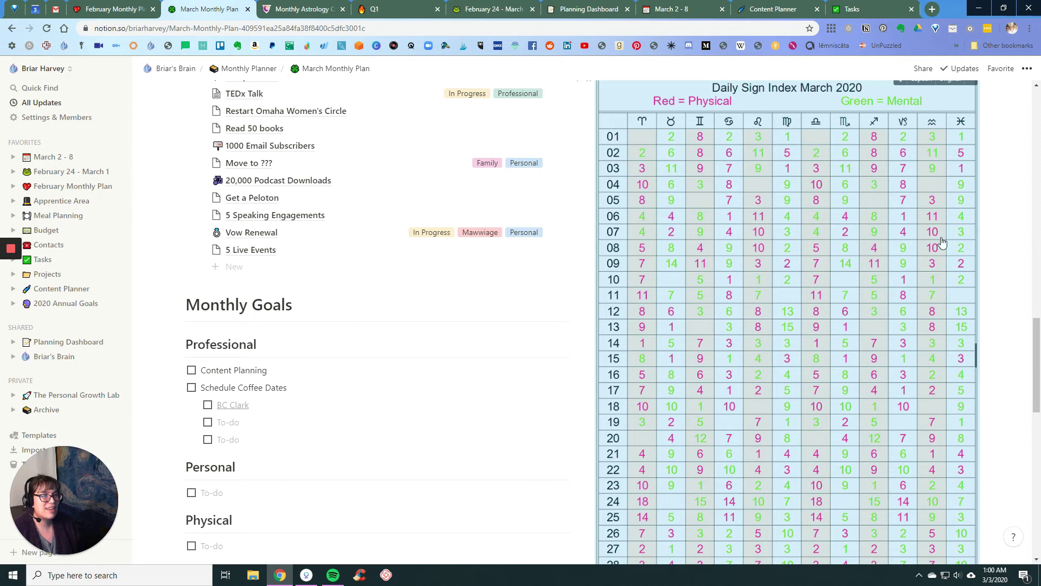
click(988, 220)
scroll(989, 219, up, 3)
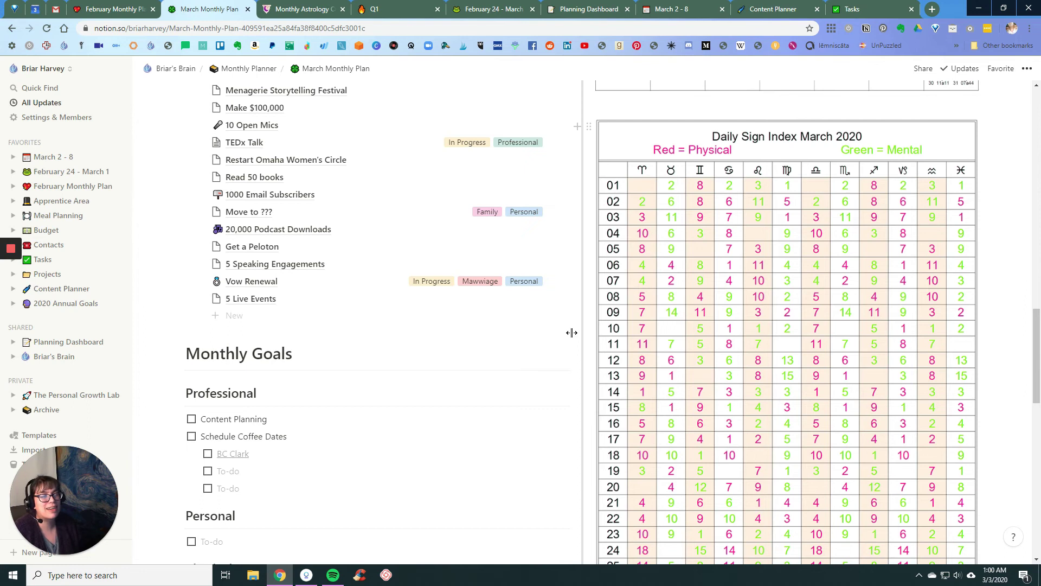
scroll(551, 333, down, 8)
scroll(550, 334, up, 4)
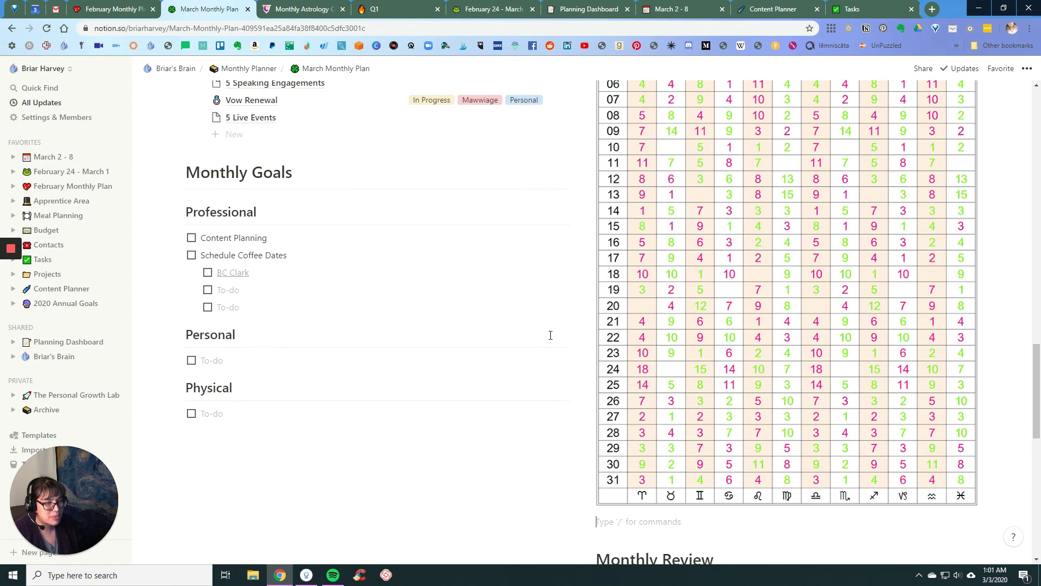
scroll(551, 333, up, 2)
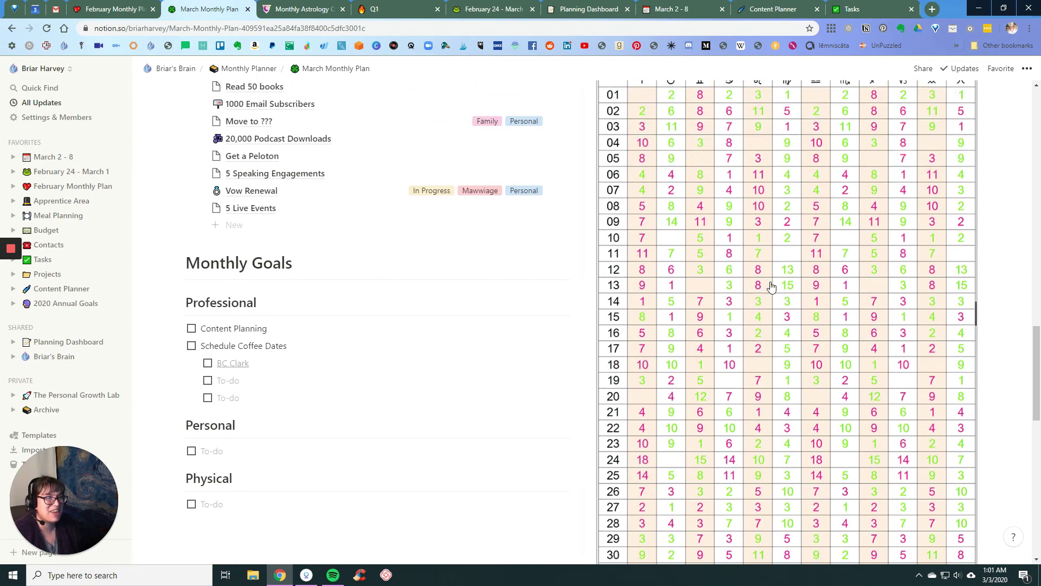
scroll(772, 286, up, 2)
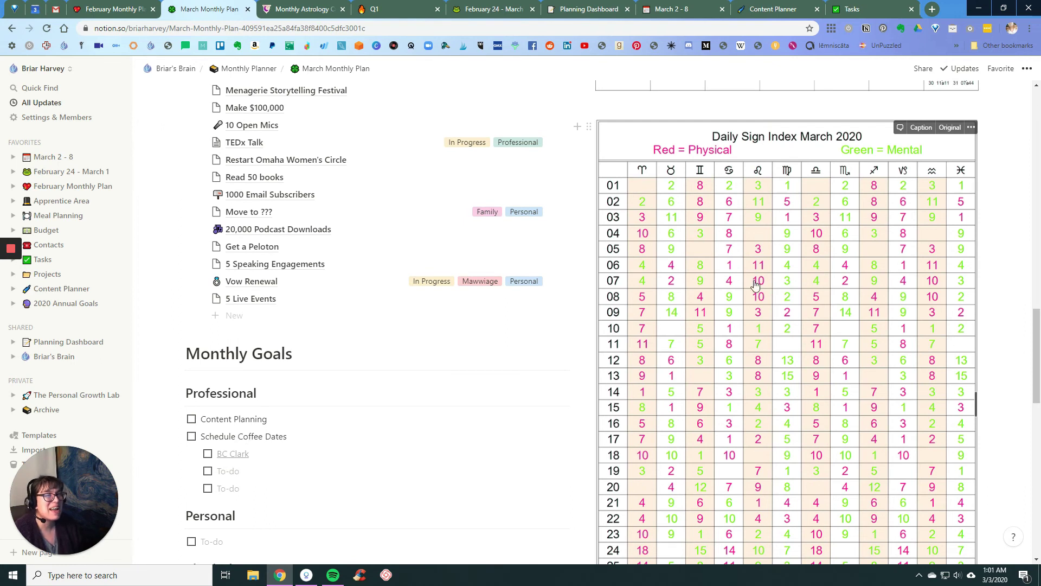
scroll(742, 296, down, 4)
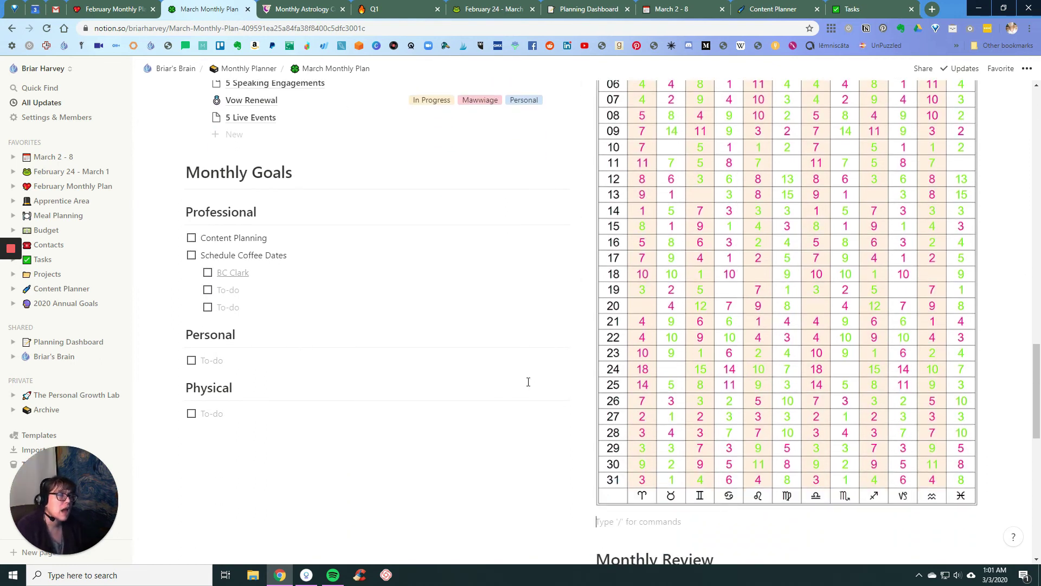
Step: Close the Cafe Astrology tab and scroll through the March Monthly Plan to review it
click(311, 7)
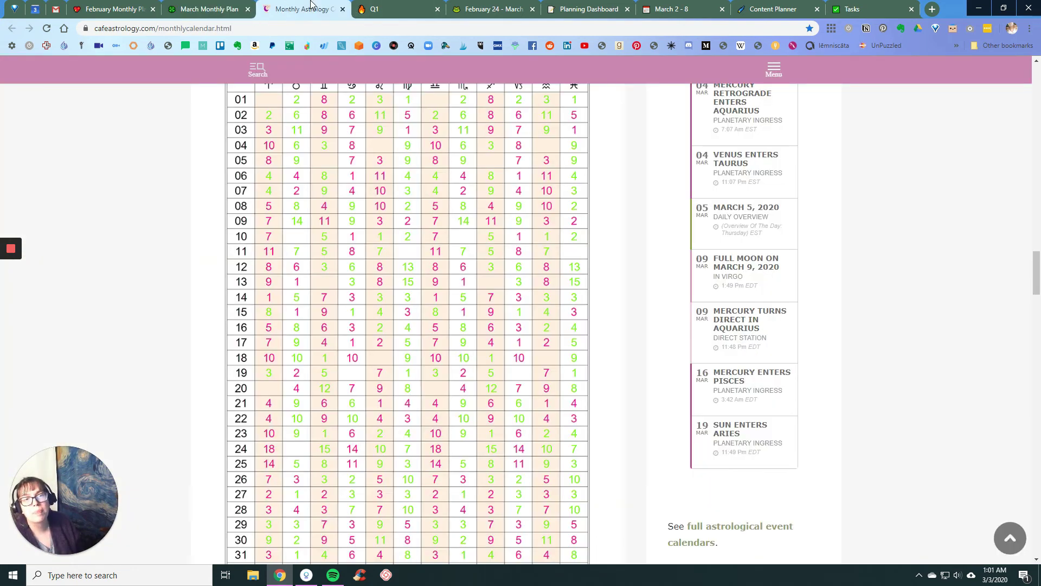
click(343, 9)
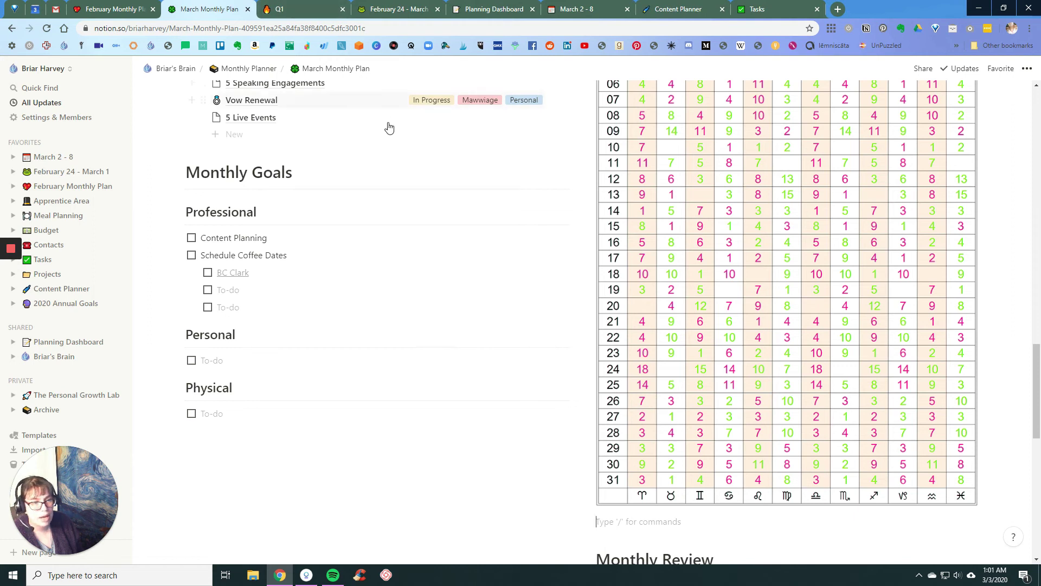
scroll(727, 244, down, 5)
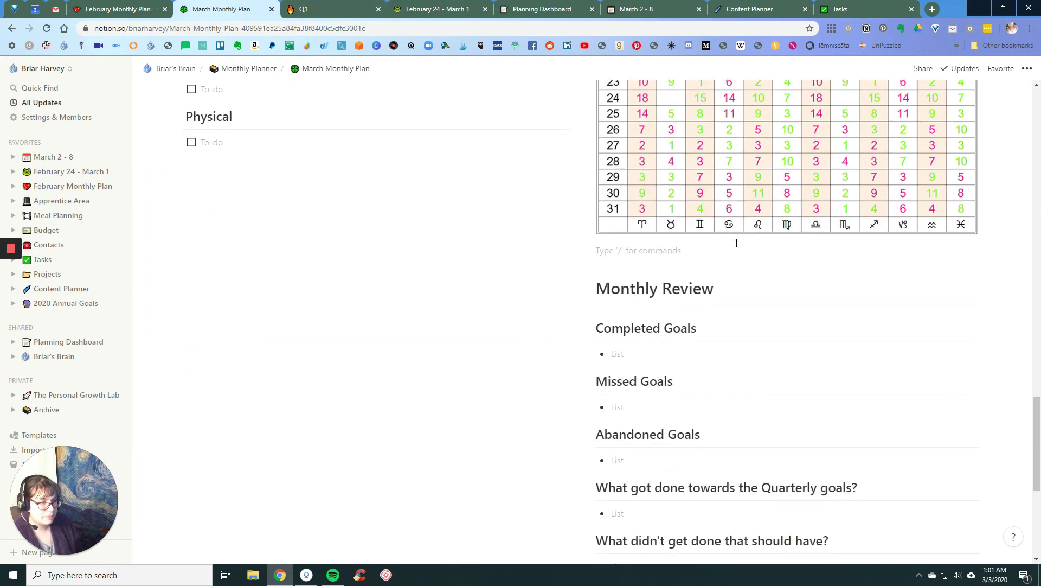
scroll(755, 251, down, 6)
scroll(795, 373, up, 6)
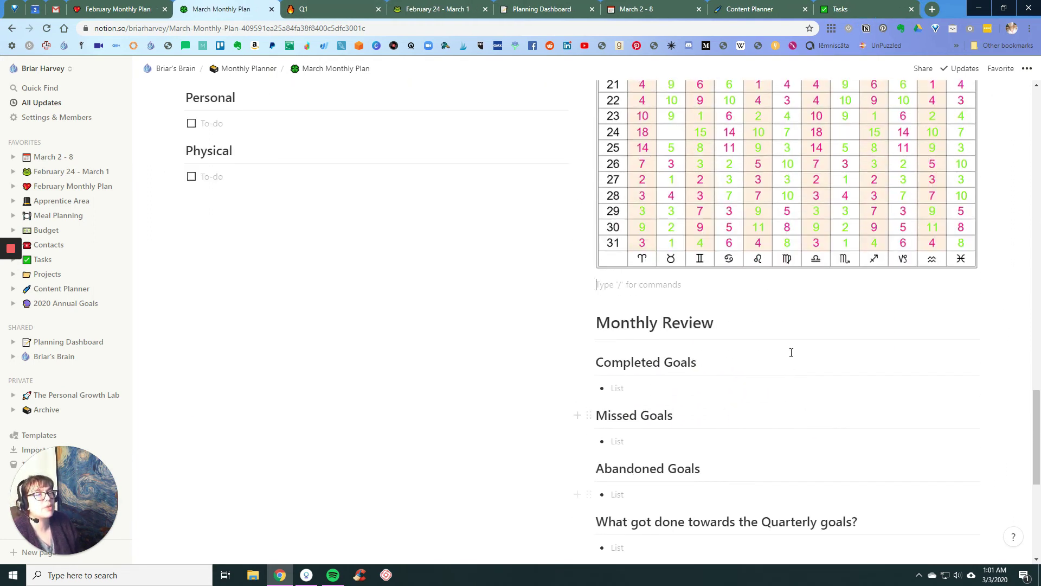
scroll(760, 342, up, 14)
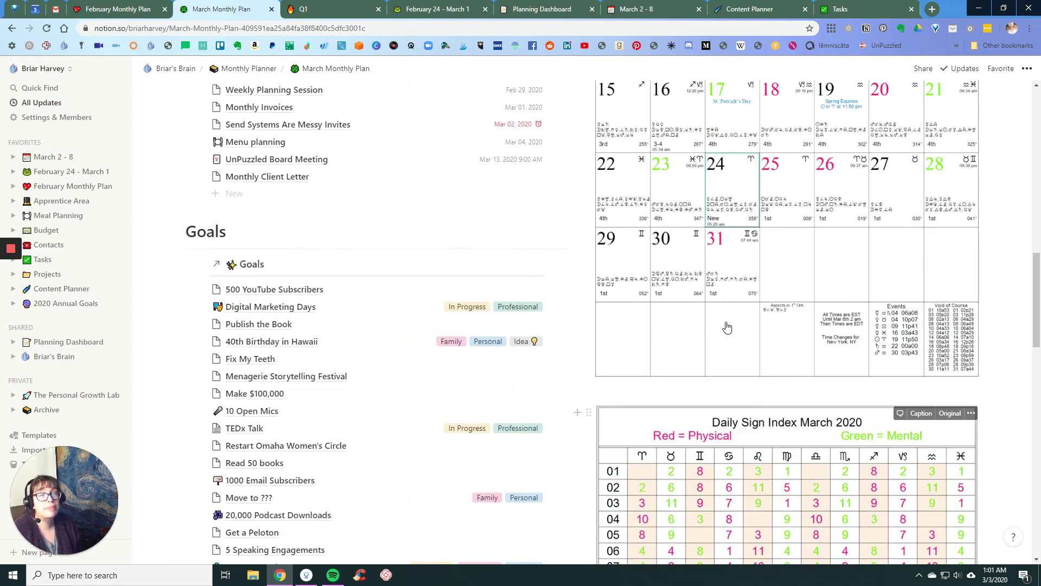
scroll(683, 314, up, 12)
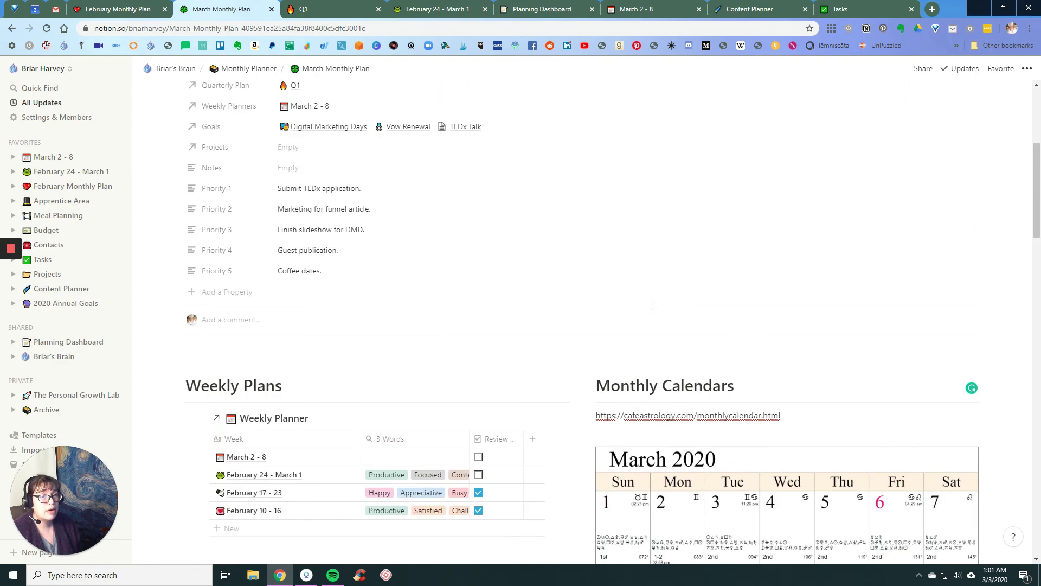
scroll(628, 301, up, 5)
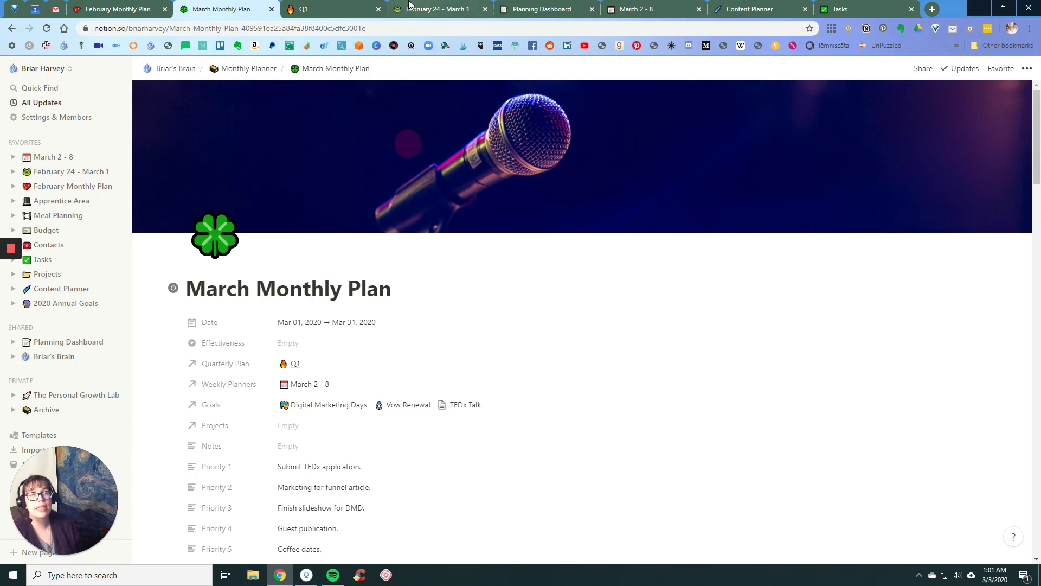
Step: Unfavorite February 24 - March 1, close its tab, and return via March 2 - 8 to the monthly plan
click(356, 5)
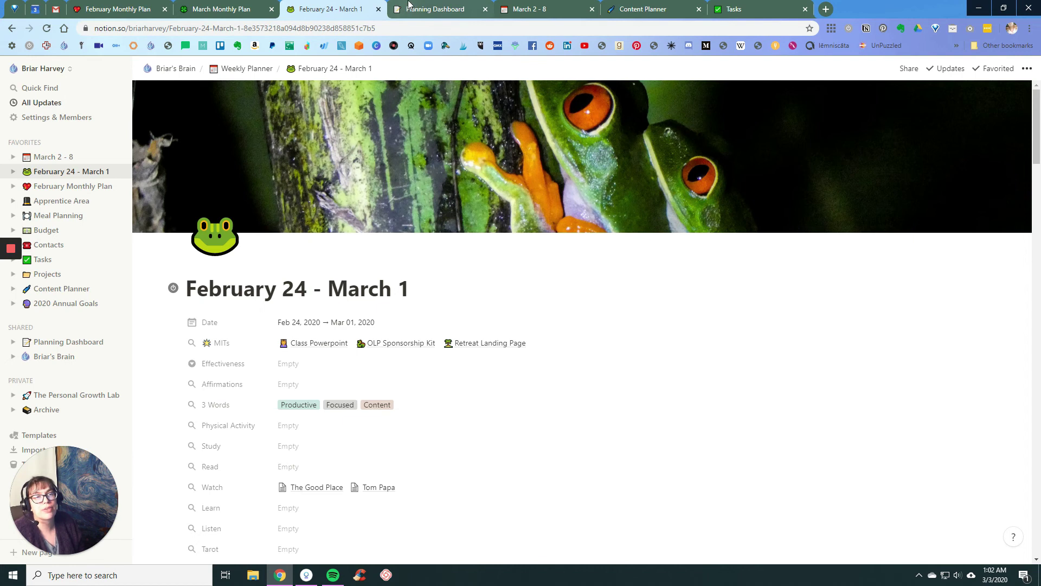
click(999, 69)
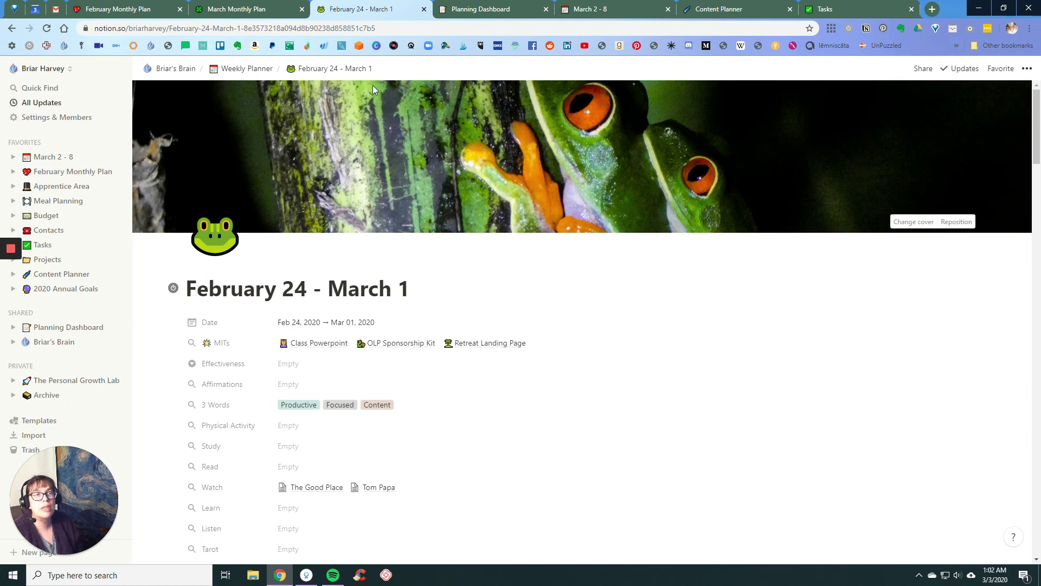
click(425, 9)
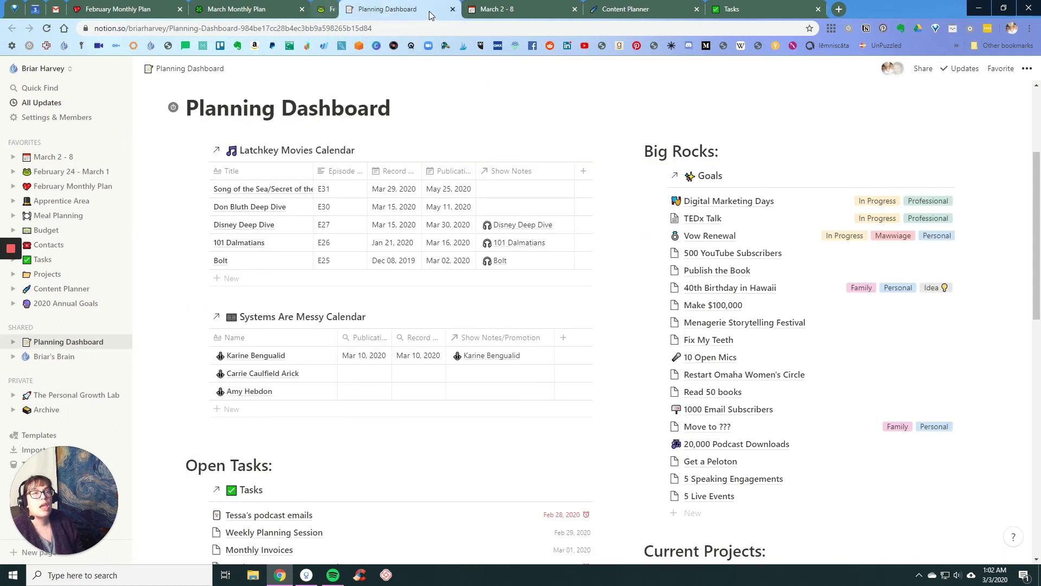
click(465, 9)
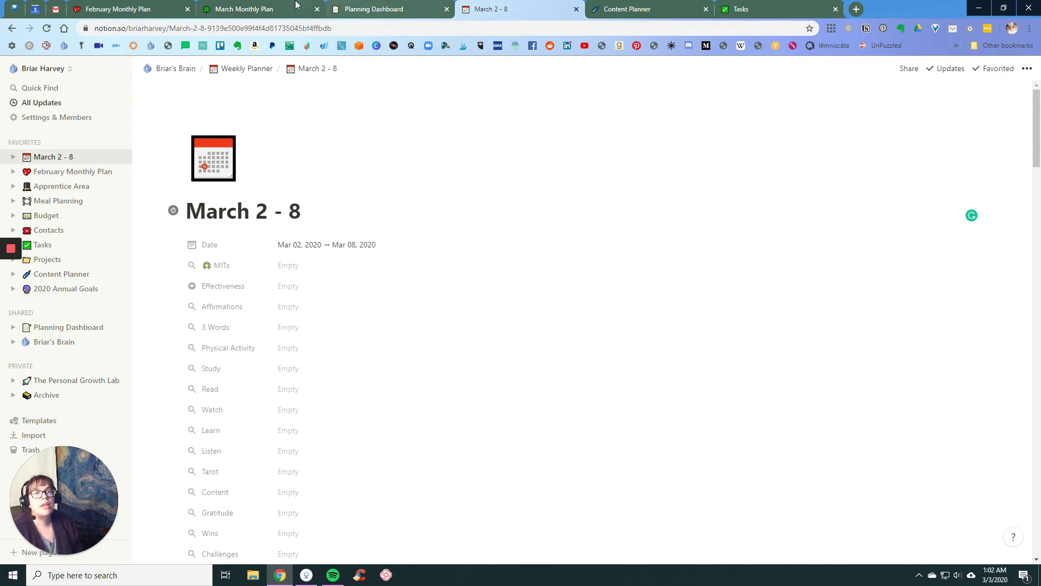
click(274, 7)
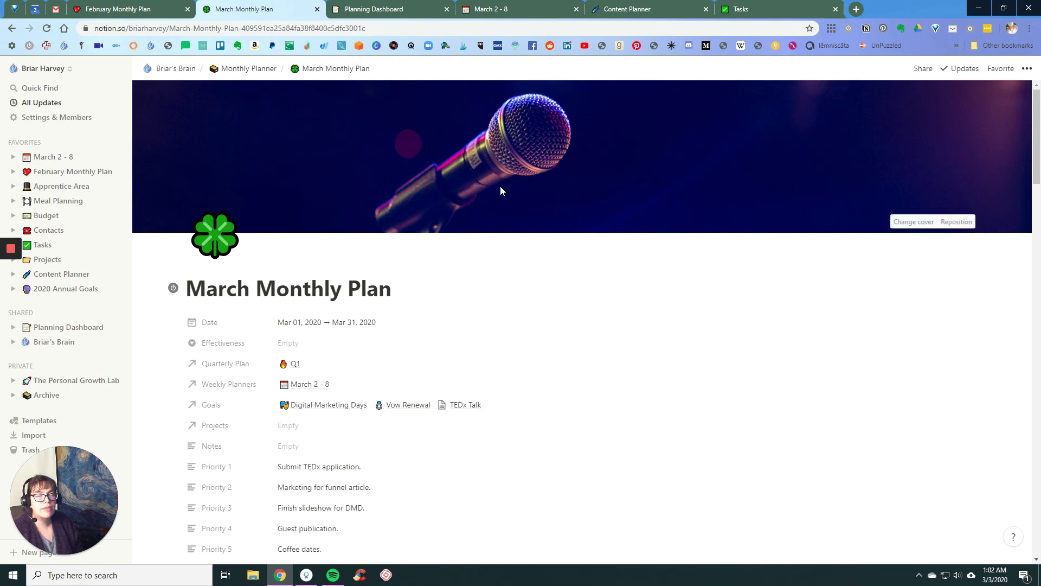
Step: On the March 2 - 8 Tasks board, drag Monthly Client Letter into Today, then go back to March Monthly Plan
scroll(500, 186, down, 5)
scroll(503, 186, down, 7)
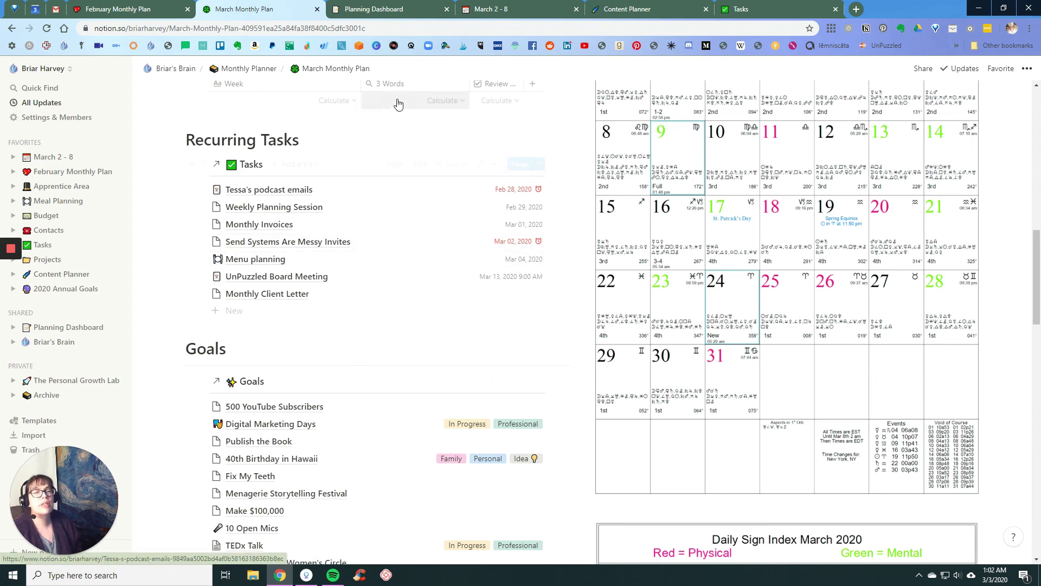
click(504, 6)
scroll(405, 219, down, 9)
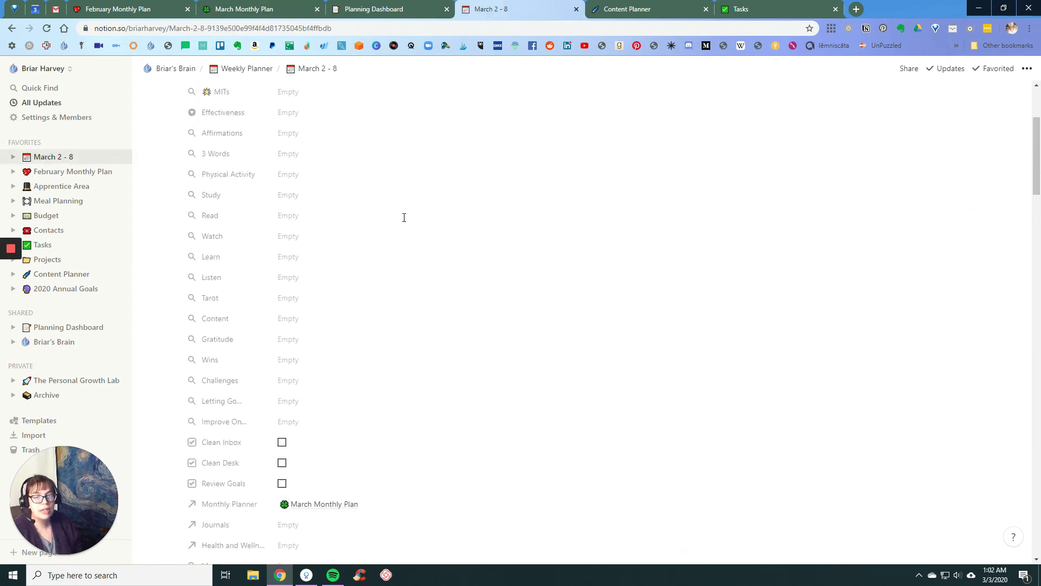
scroll(396, 222, down, 3)
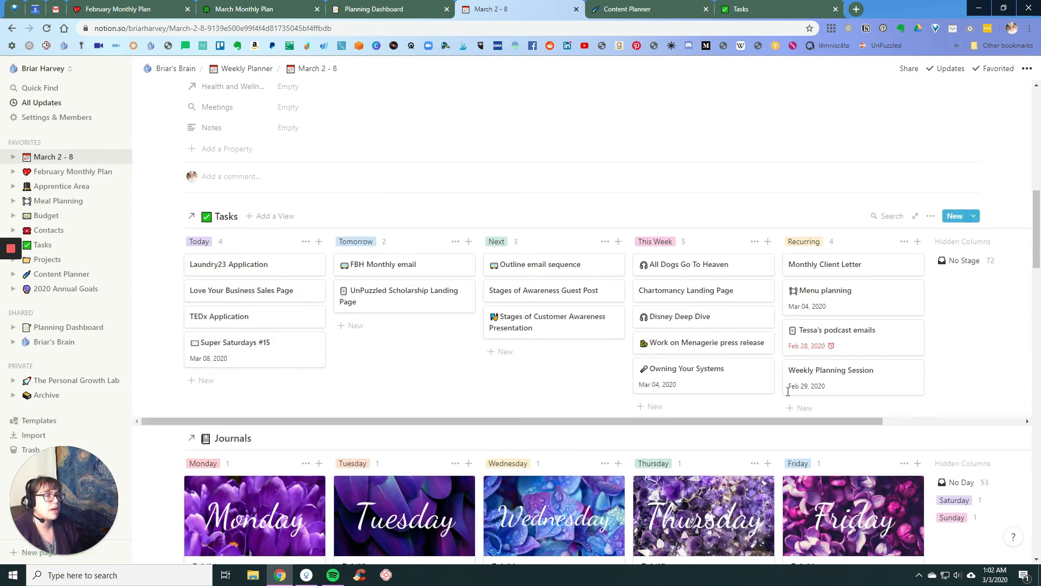
drag(873, 268, 276, 371)
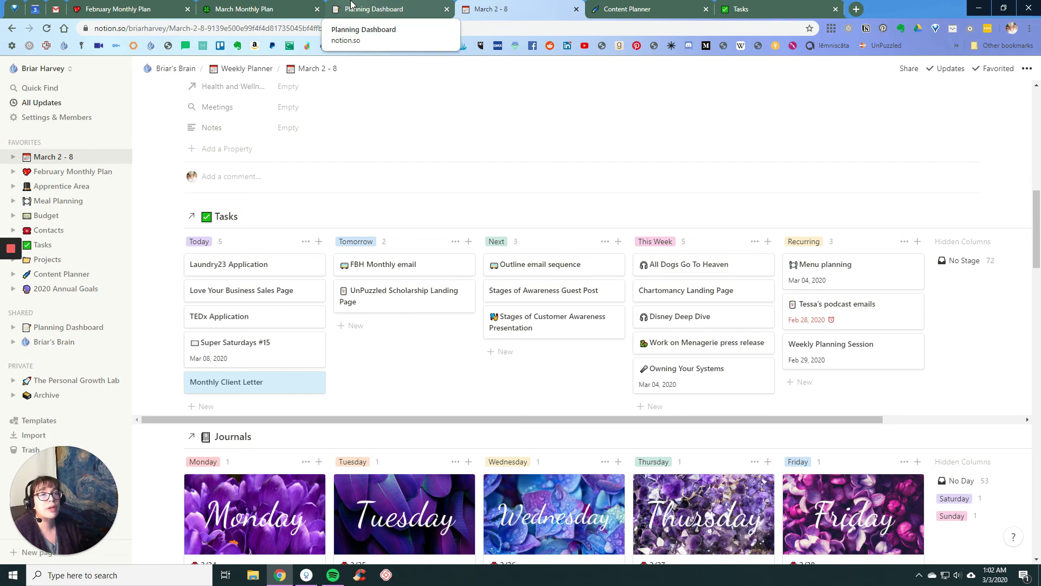
click(272, 11)
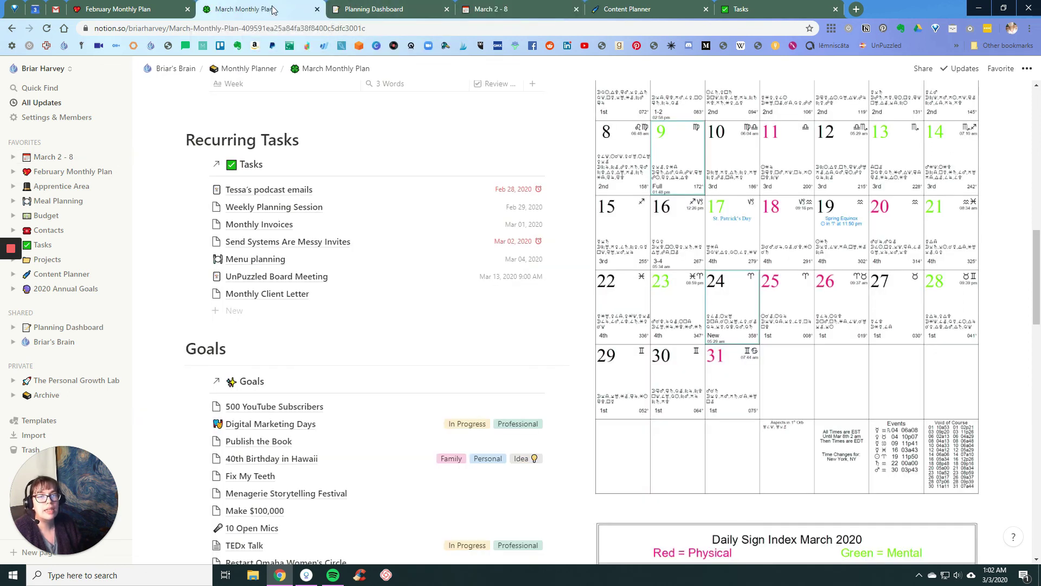
scroll(291, 204, up, 2)
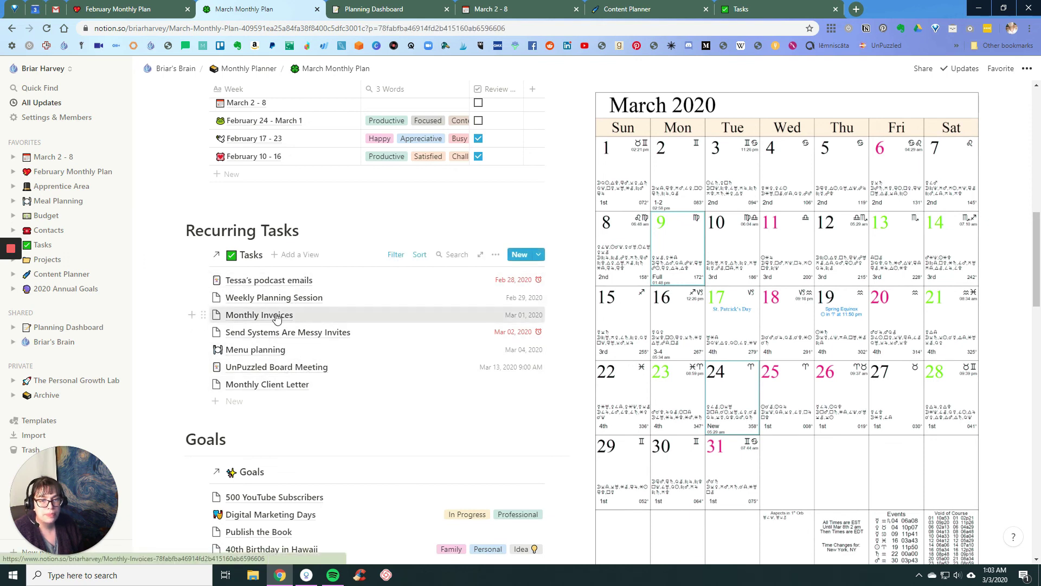
Step: In the Monthly Invoices task preview, change the Stage property to Recurring
click(276, 317)
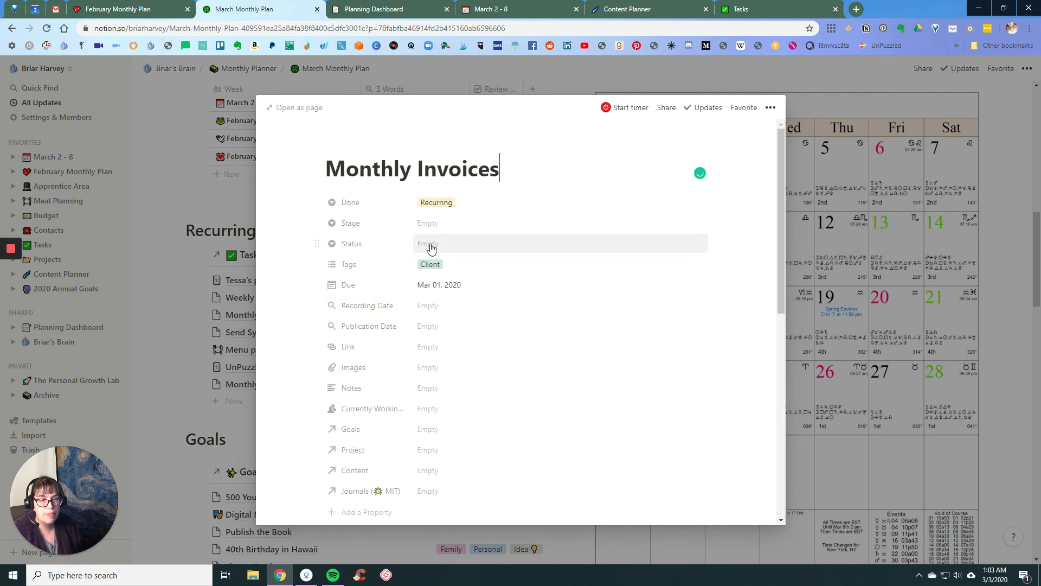
click(431, 249)
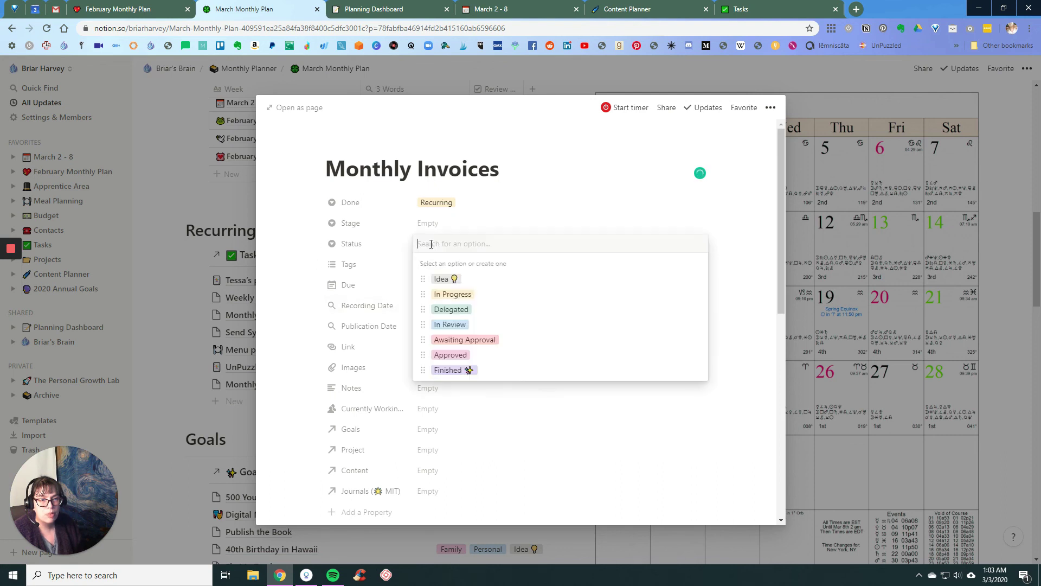
click(455, 221)
click(452, 223)
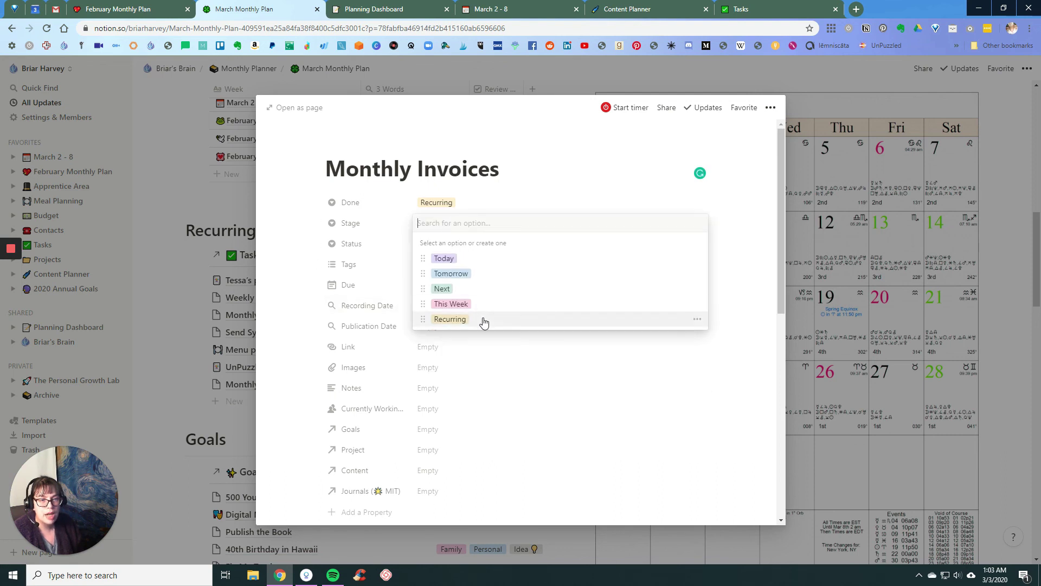
click(483, 322)
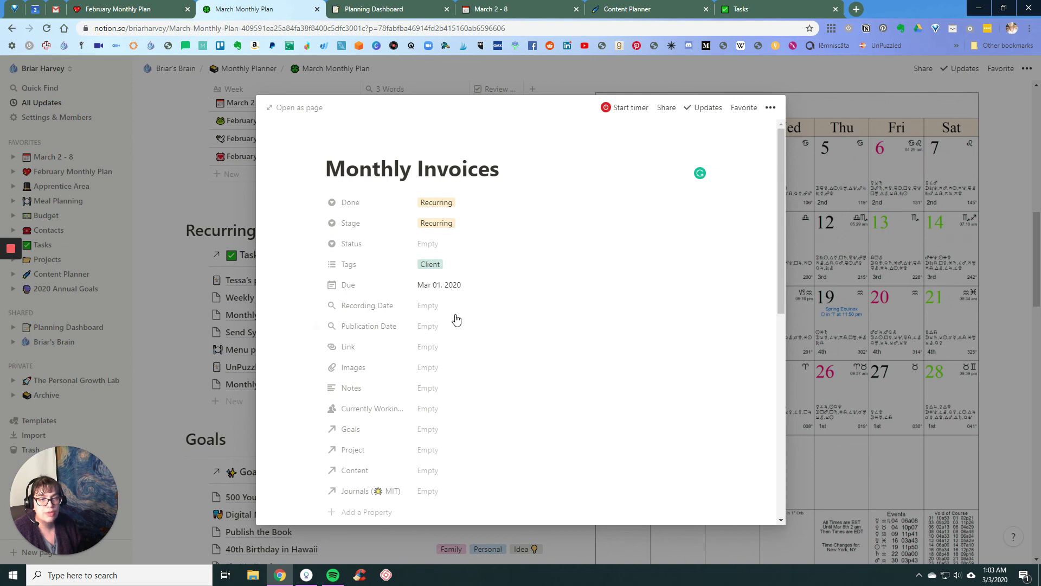
click(183, 204)
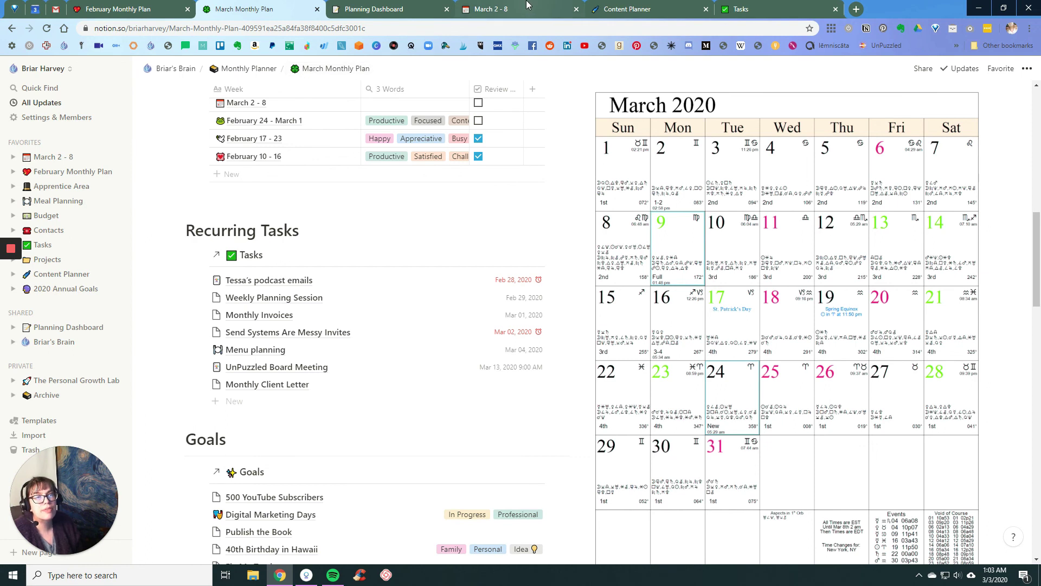
Step: Drag the Monthly Invoices card from Recurring to Today on March 2 - 8, then reopen March Monthly Plan
click(532, 6)
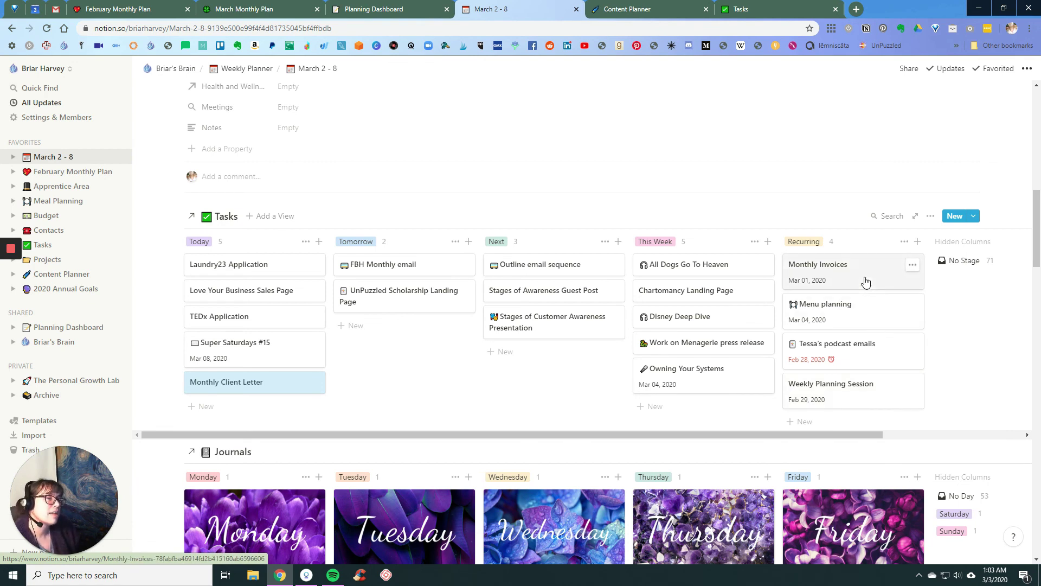
drag(865, 282, 263, 397)
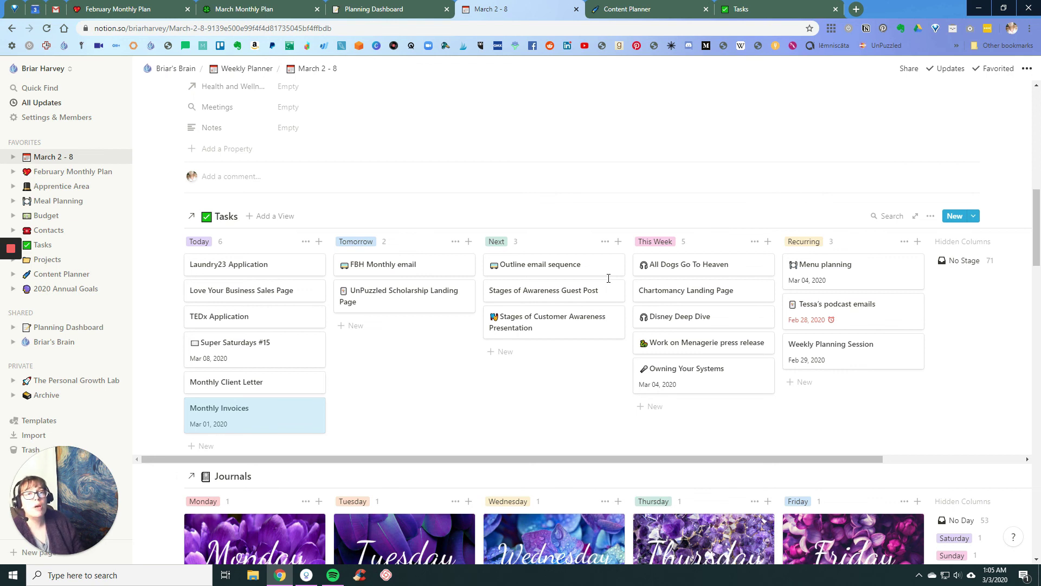
click(220, 10)
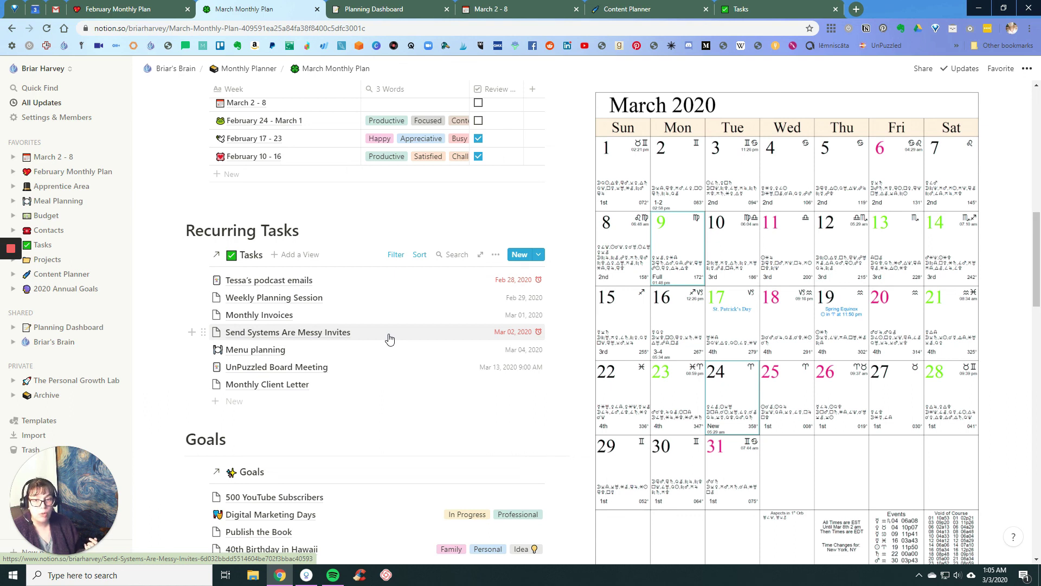
scroll(402, 325, up, 5)
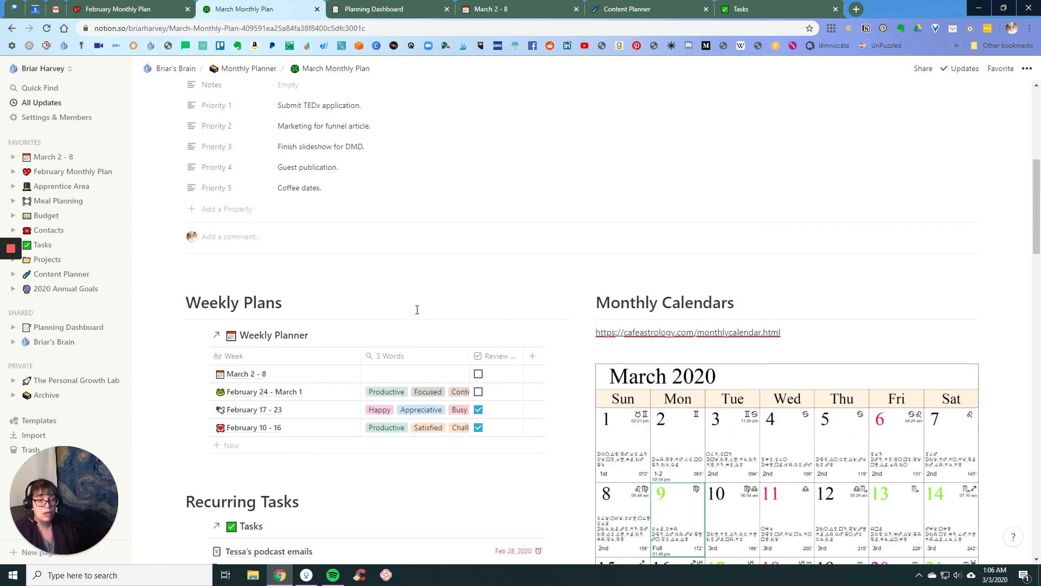
scroll(417, 310, up, 5)
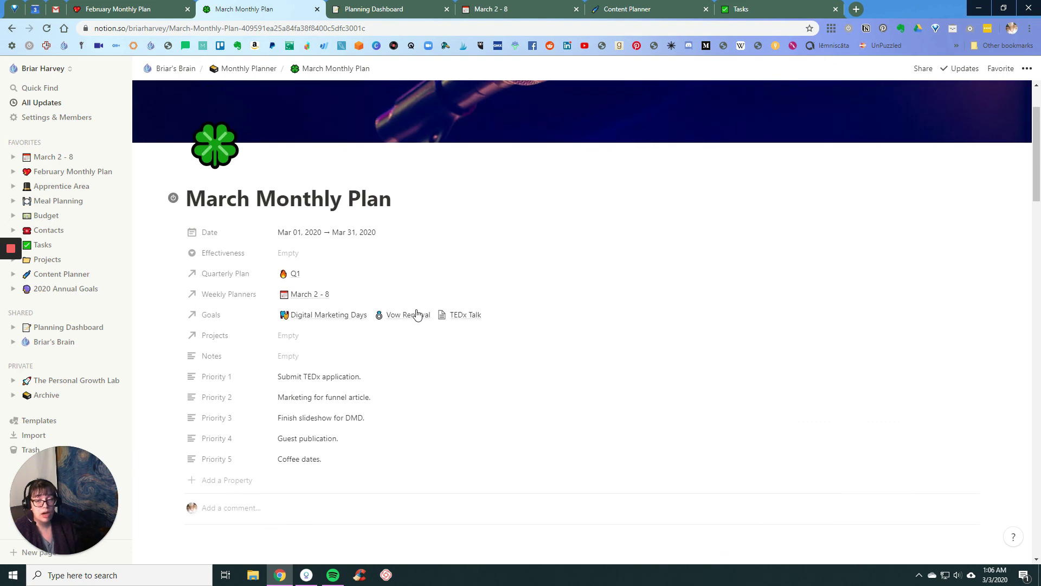